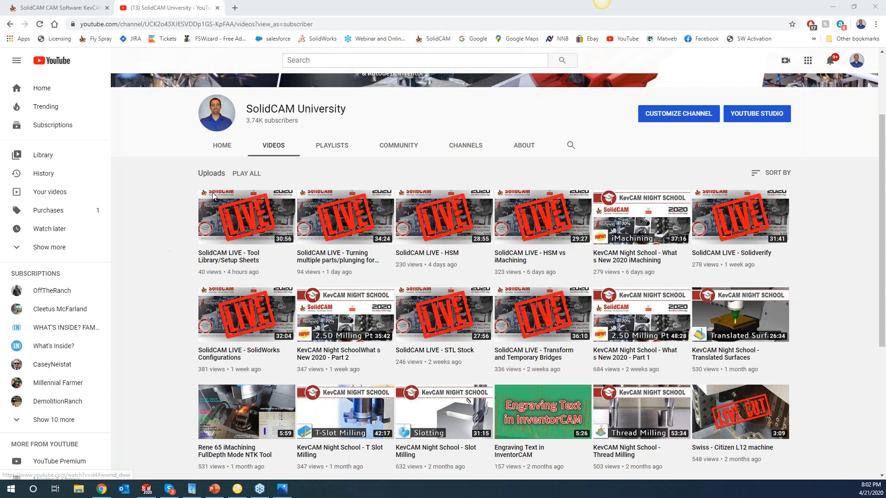
- Open solidcam.com in a new browser tab and view the upcoming webinars
left_click(234, 8)
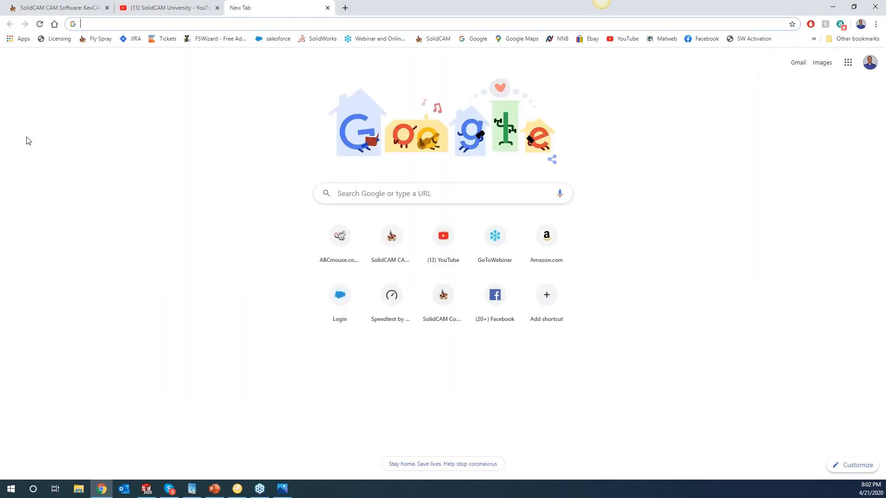
type("solidcam.com")
key("Return")
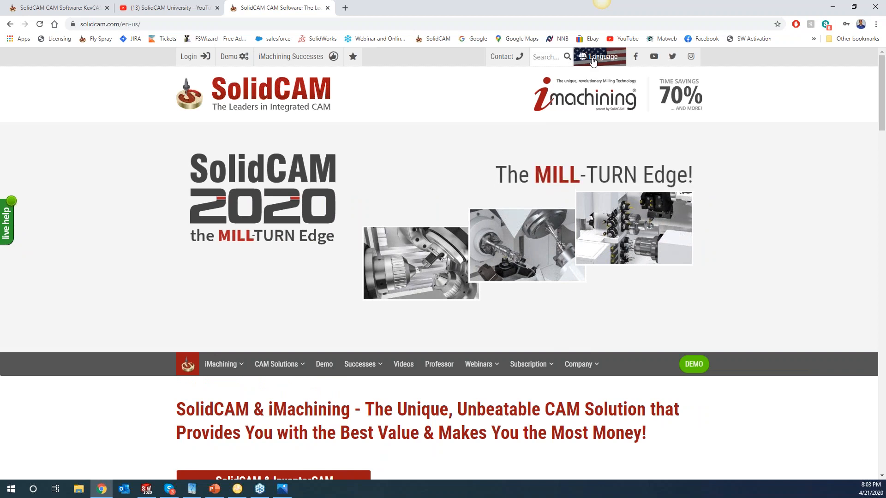
mouse_move(476, 366)
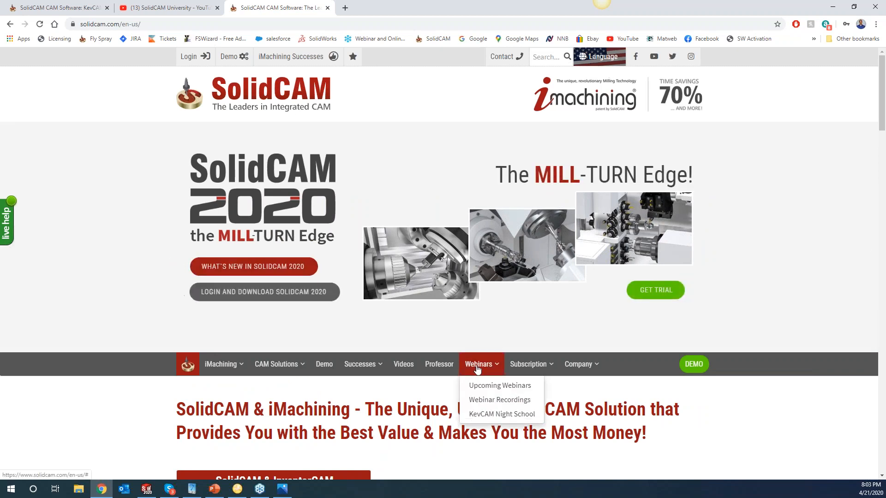
left_click(490, 388)
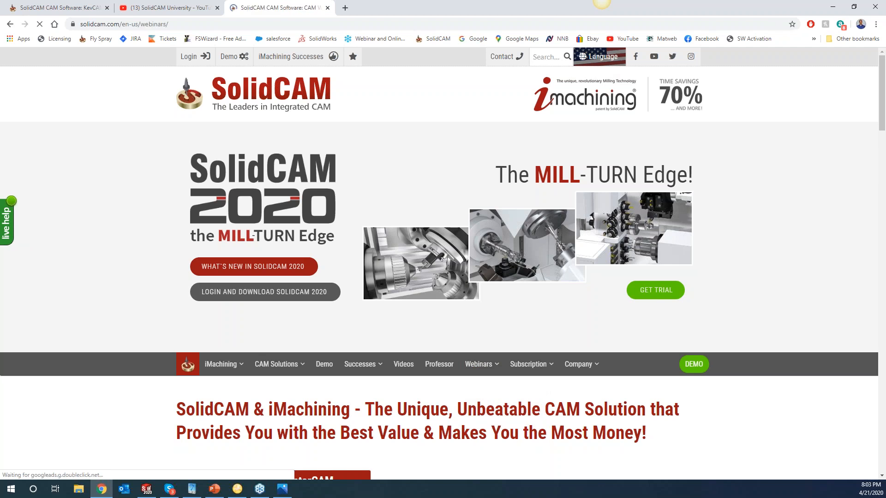
scroll(476, 369, "down", 1)
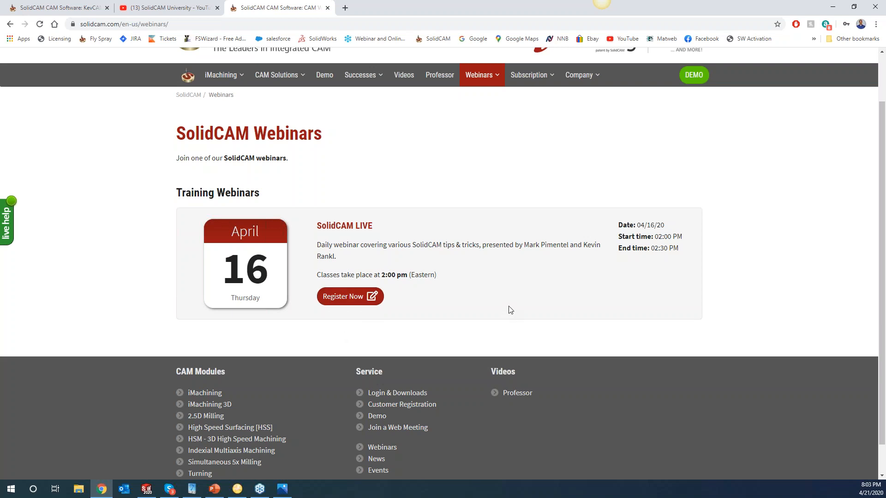
- Switch to SOLIDWORKS and add a Turbo 3D HSR milling operation to the HSM_2 CAM part
left_click(832, 6)
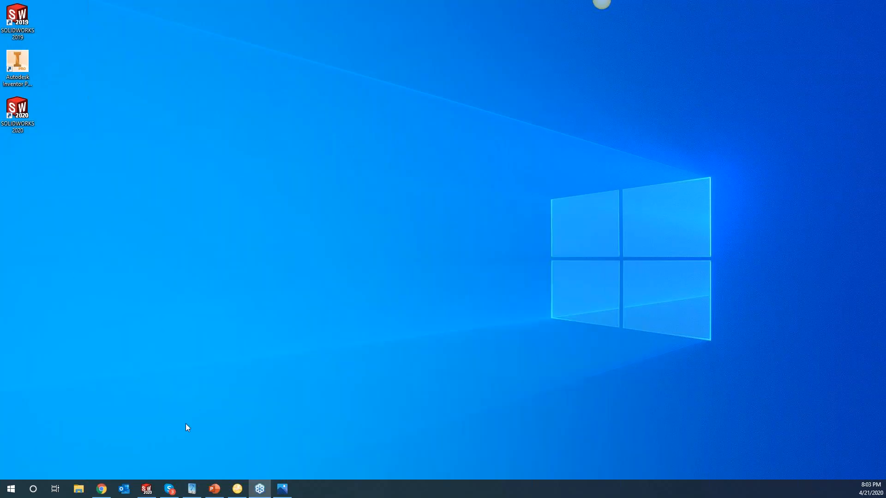
left_click(148, 492)
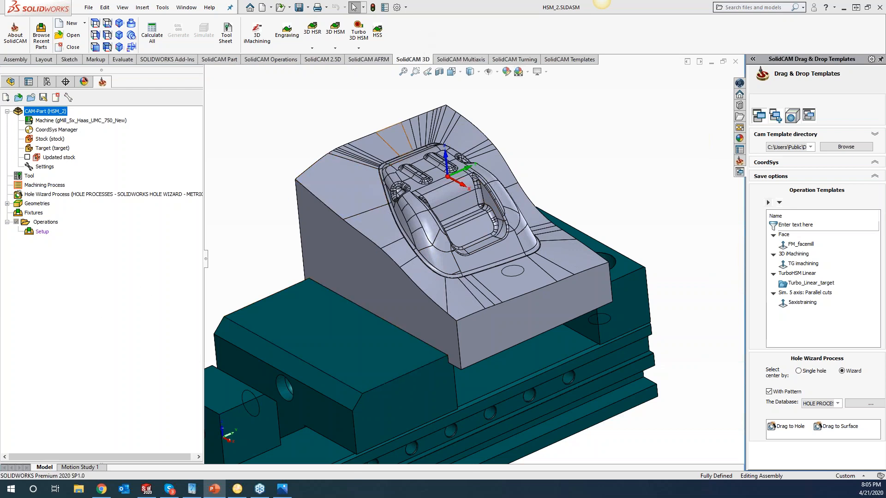
right_click(58, 224)
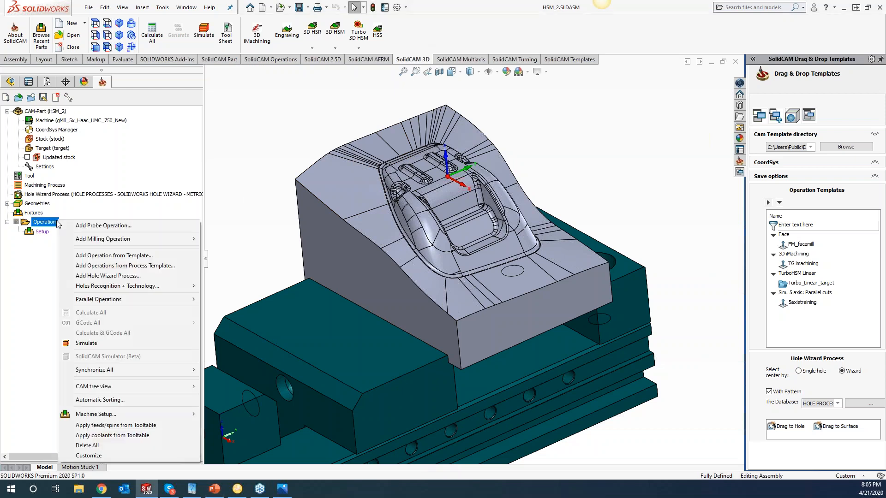
mouse_move(100, 245)
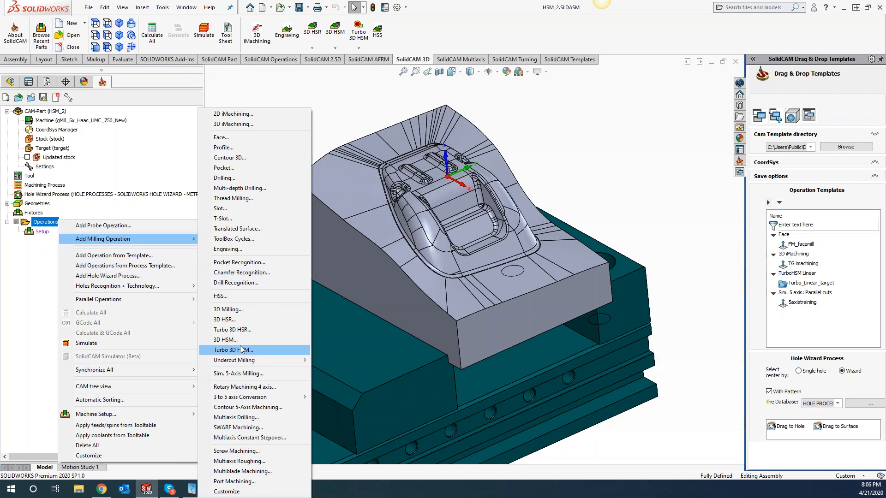
left_click(232, 330)
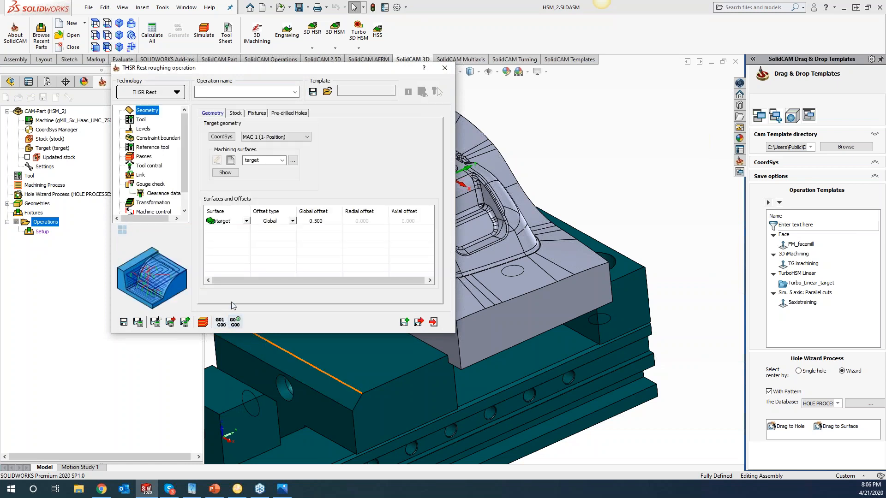
- Set the roughing operation's technology to THSR Hatch
left_click(177, 92)
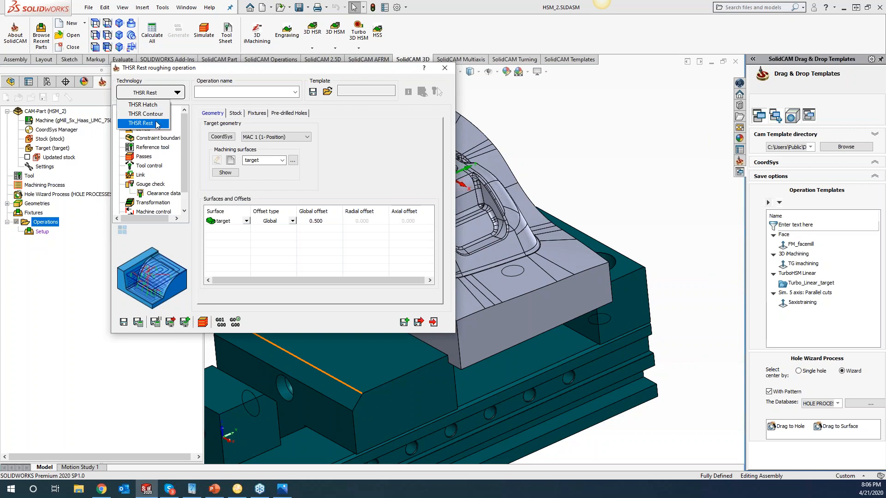
left_click(390, 169)
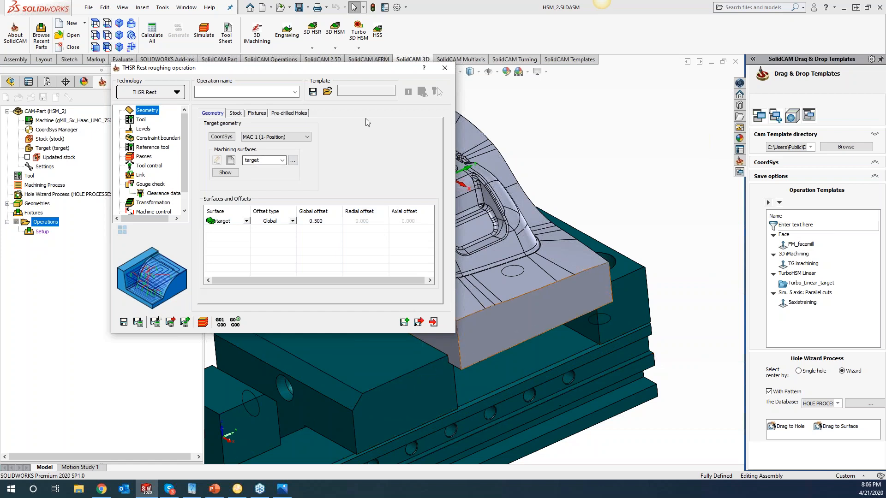
left_click_drag(355, 68, 309, 63)
scroll(480, 244, "up", 6)
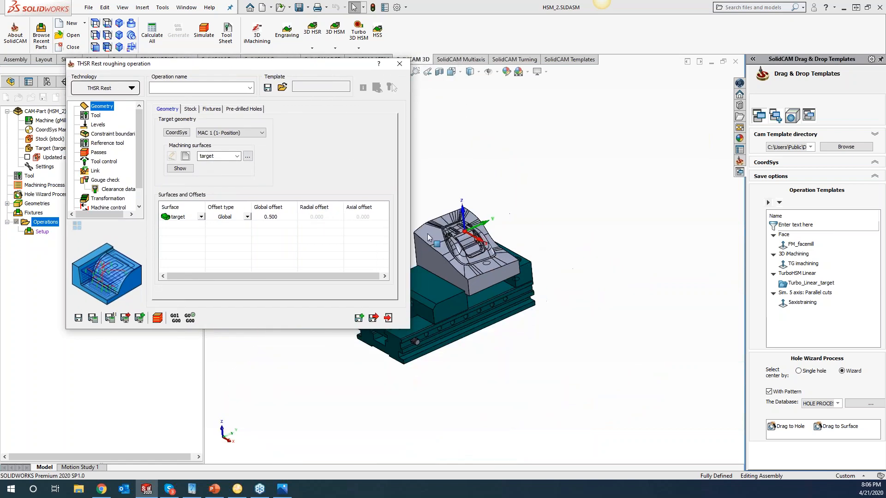
scroll(448, 271, "down", 6)
scroll(475, 271, "up", 2)
scroll(587, 327, "down", 2)
scroll(509, 306, "up", 2)
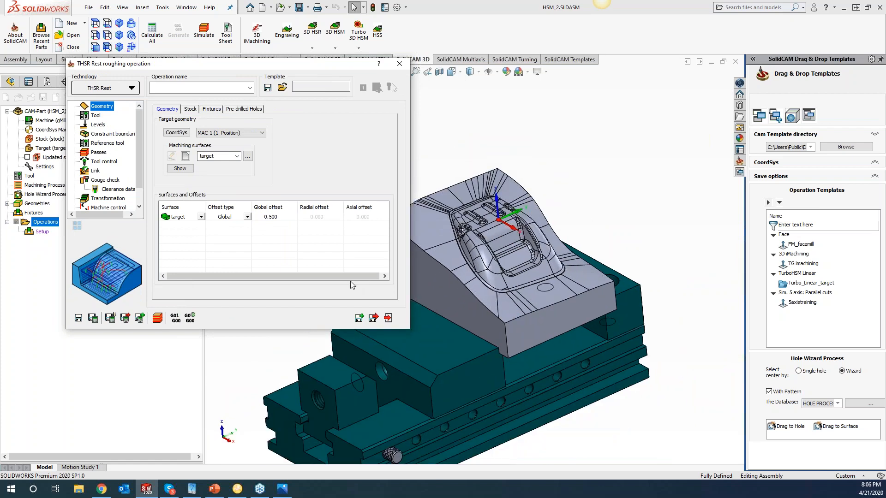
left_click(109, 88)
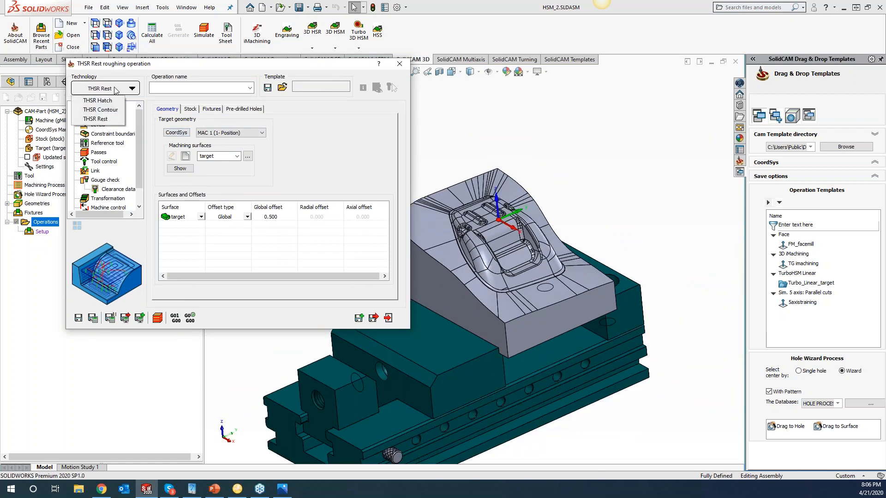
left_click(103, 101)
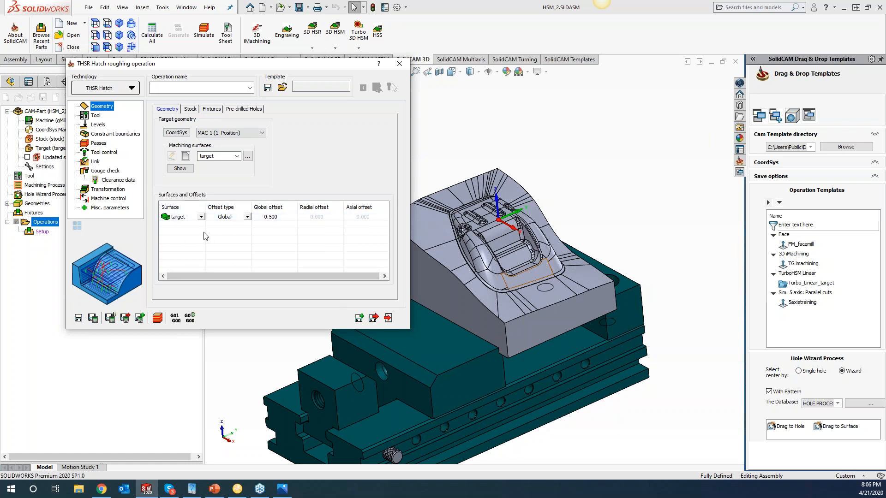
- Make the hatch roughing operation respect the stock model, using the auto updated stock definition
left_click(190, 109)
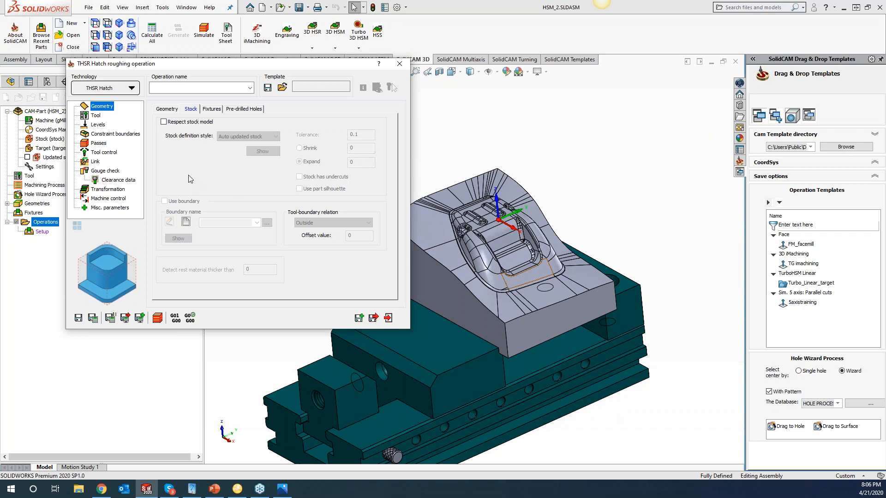
left_click(165, 123)
left_click(238, 141)
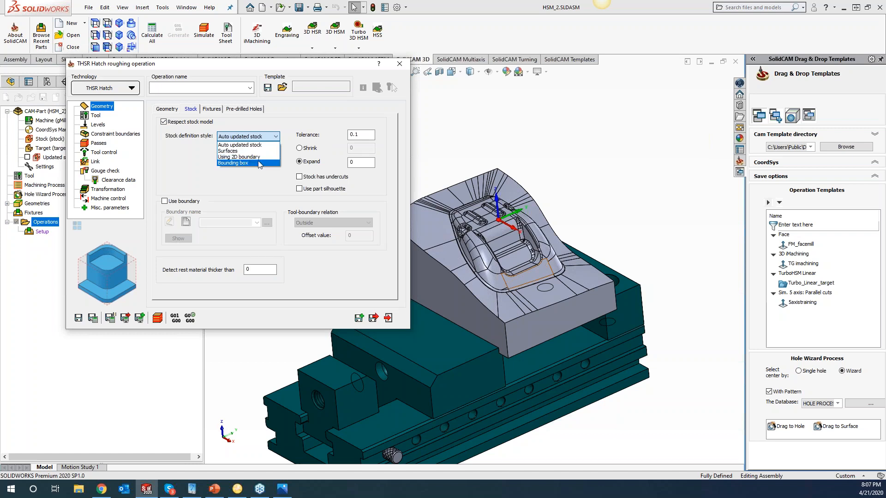
left_click(201, 184)
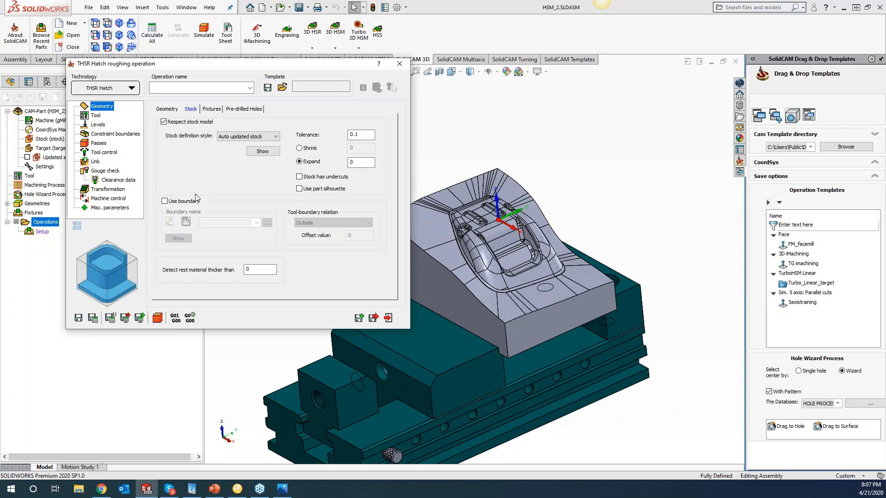
- Define the operation's fixtures by faces and add clamping fixture1 to the fixture surfaces
left_click(212, 109)
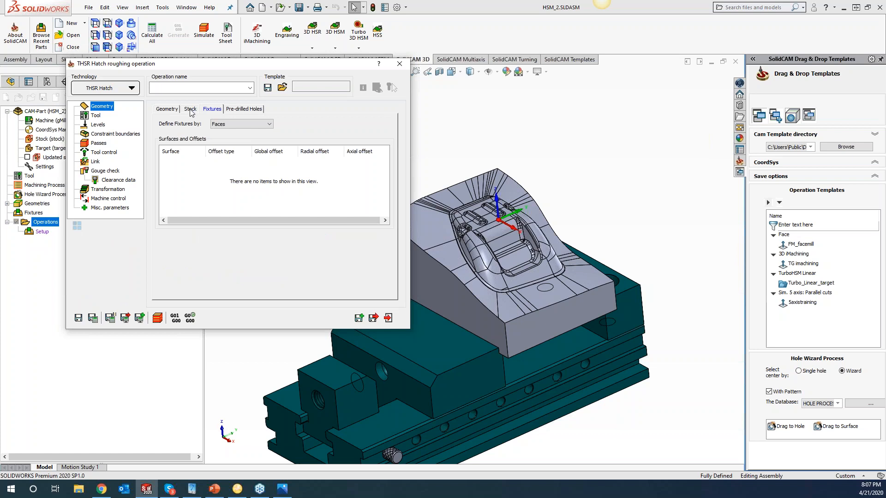
left_click(547, 141)
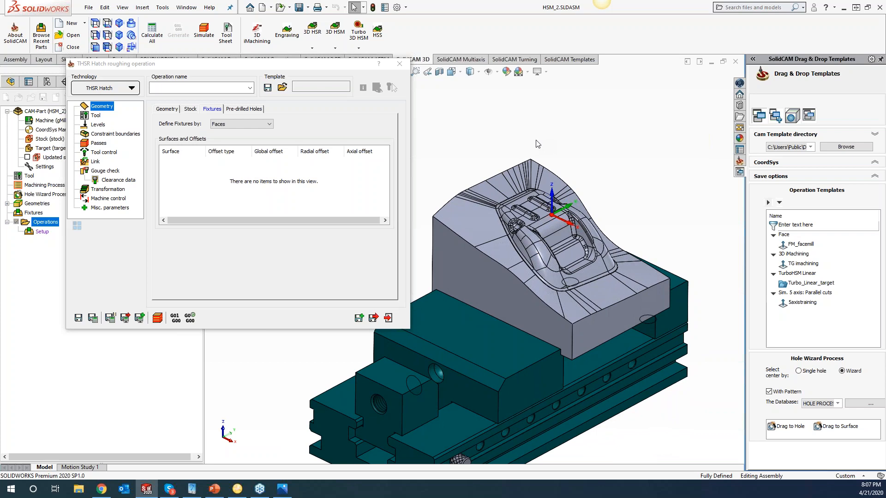
left_click(255, 124)
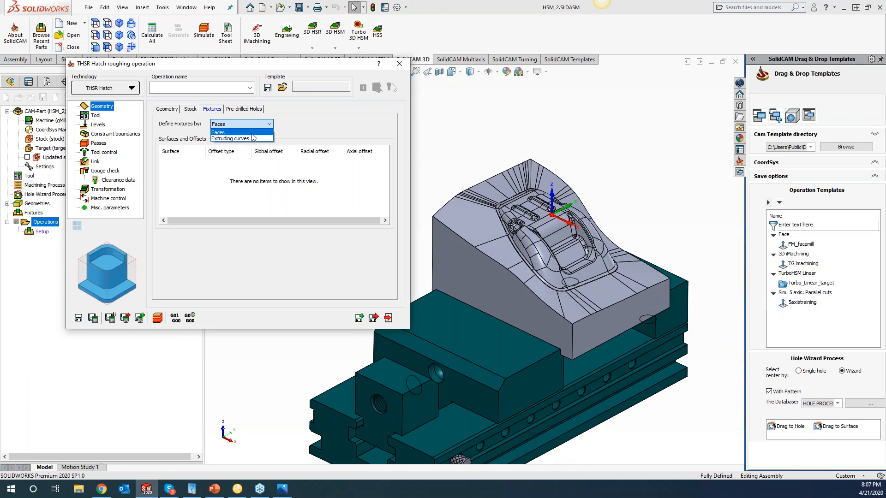
left_click(253, 134)
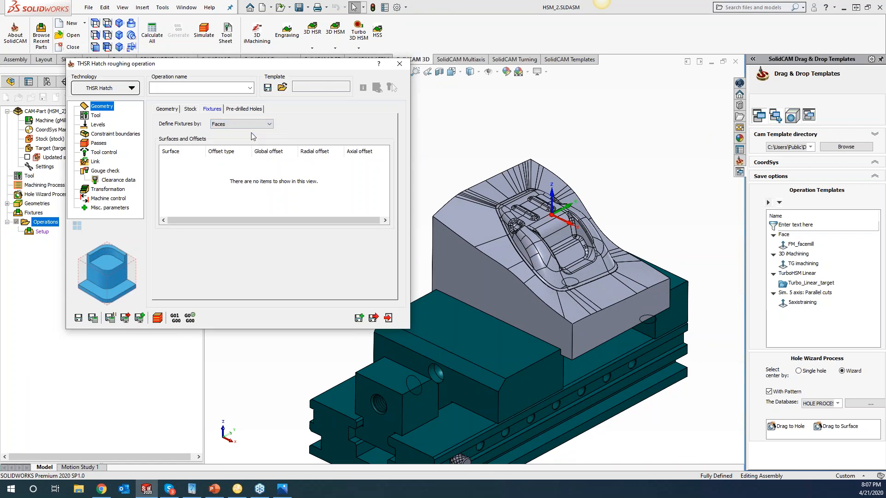
right_click(171, 161)
mouse_move(189, 165)
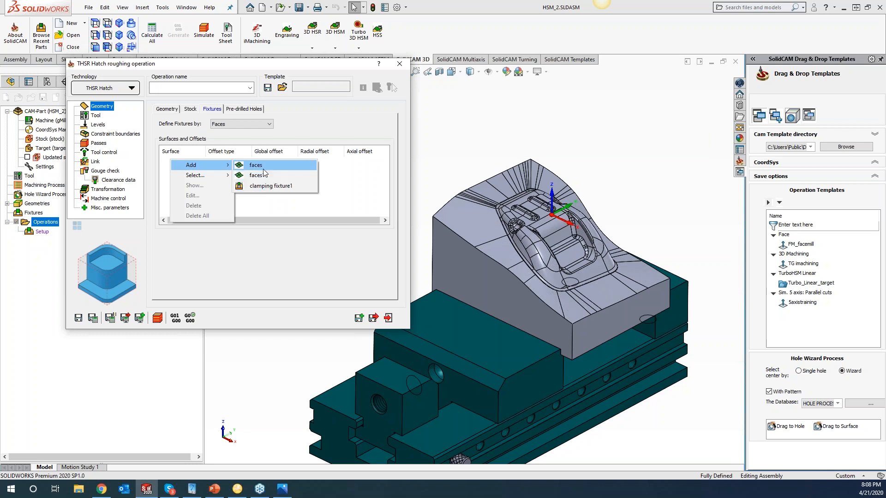
left_click(269, 185)
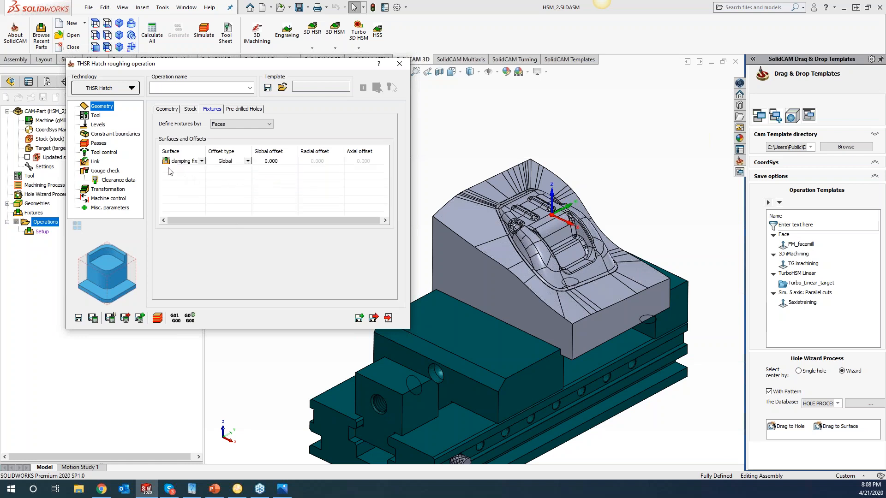
- Set the clamping fixture's global offset to 1.000
left_click(274, 161)
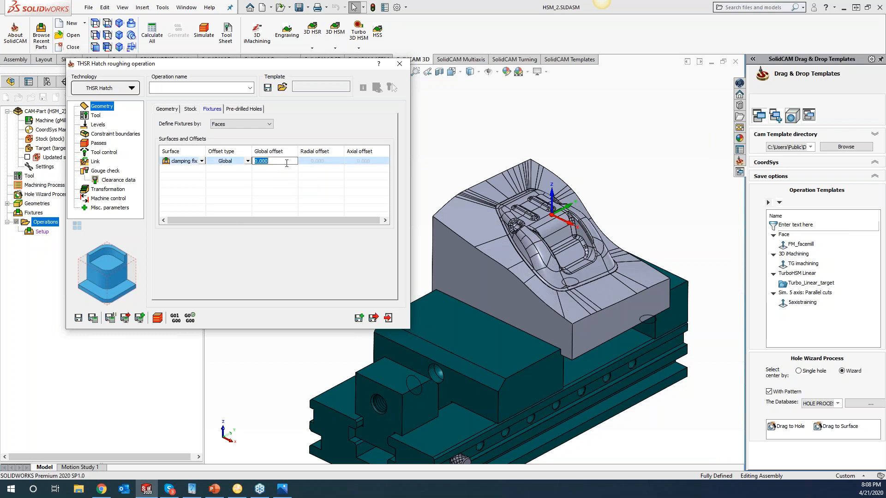
type(".")
left_click(290, 203)
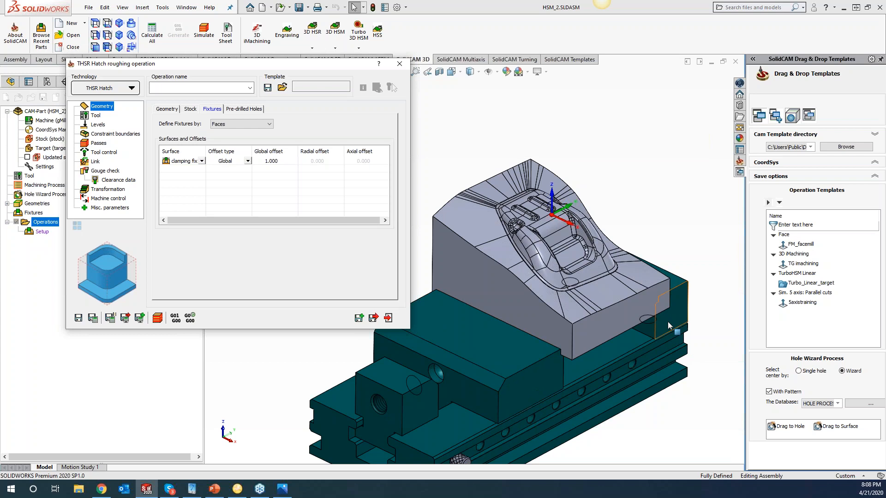
- Try the Radial and Axial offset type for the clamping fixture and return it to Global
left_click(251, 164)
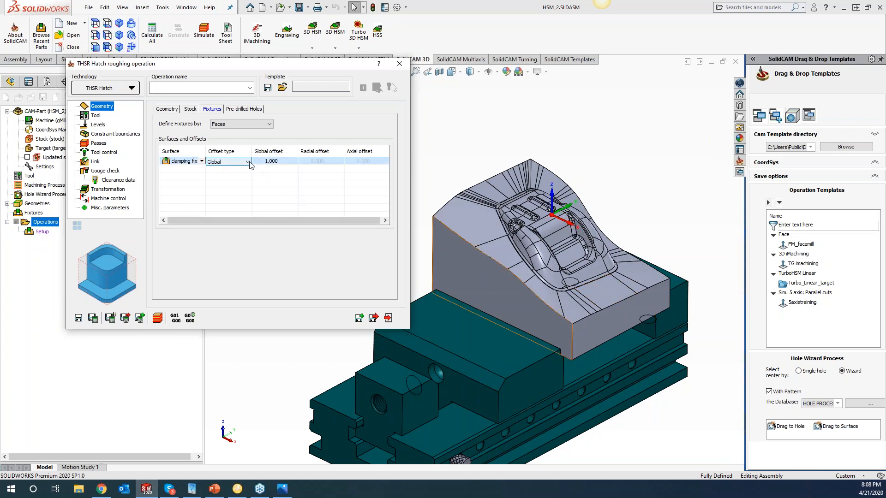
left_click(249, 162)
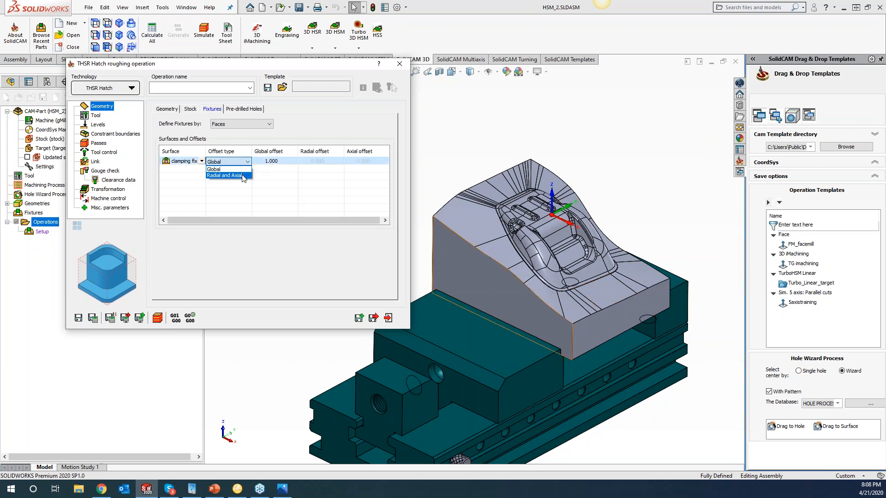
left_click(244, 176)
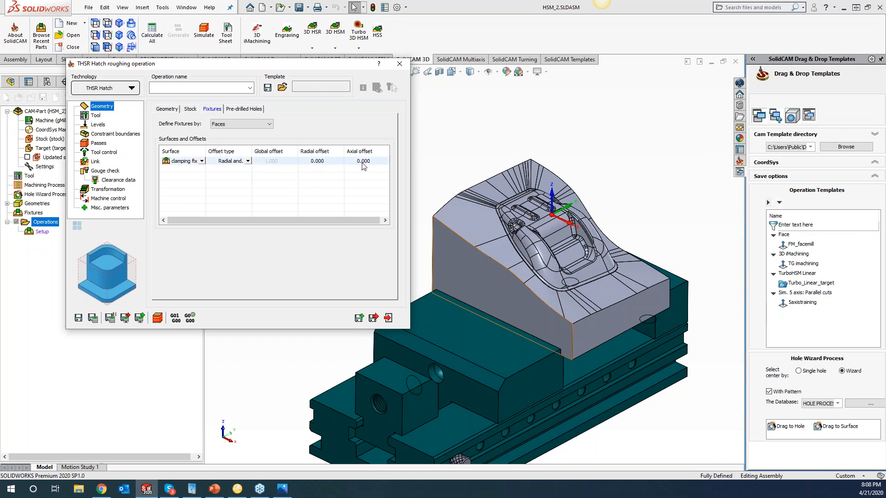
left_click(228, 163)
left_click(239, 169)
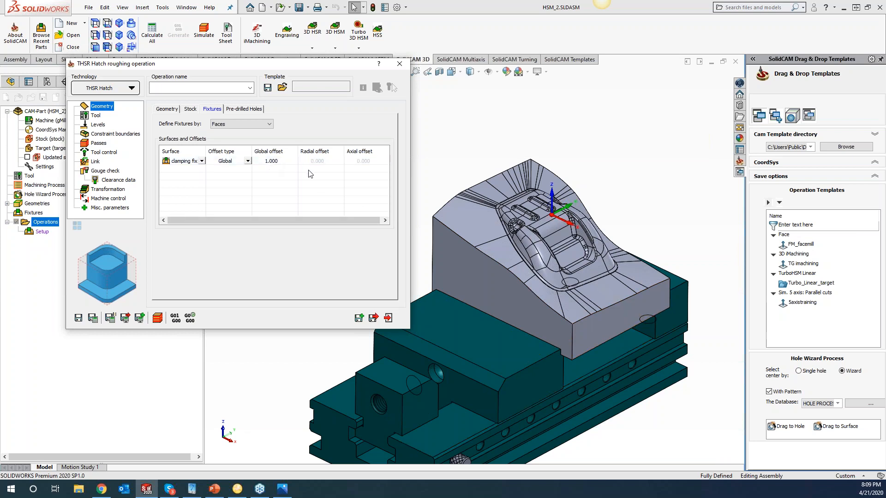
- Review the pre-drilled holes settings and return to the target geometry definition
left_click(241, 111)
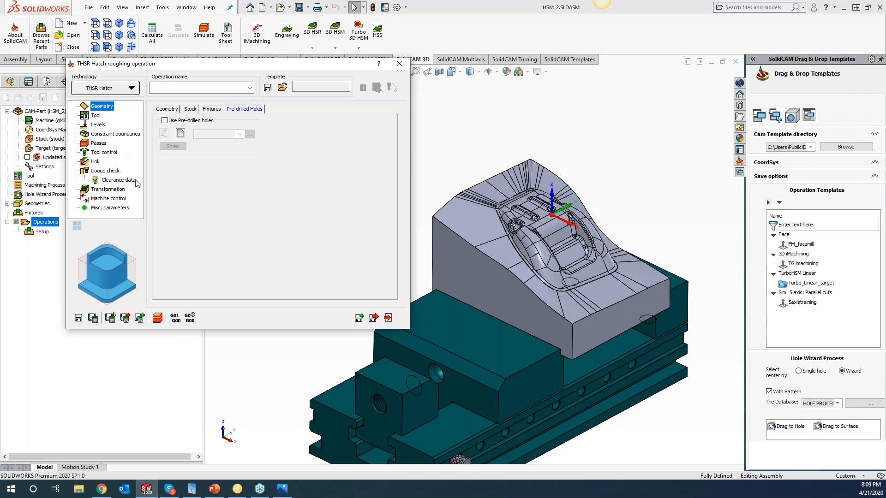
left_click(168, 111)
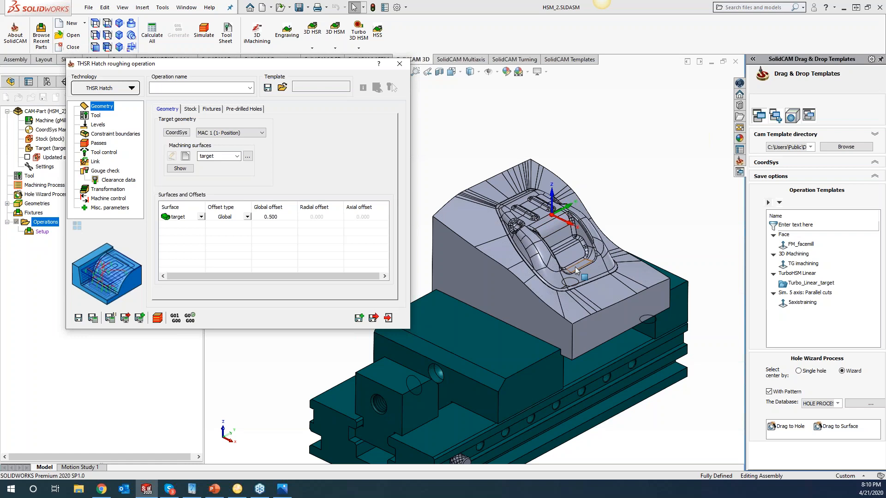
- Start a new face set in the target surfaces and offsets, picking the main floor faces of the two narrow parallel slots
scroll(542, 228, "down", 5)
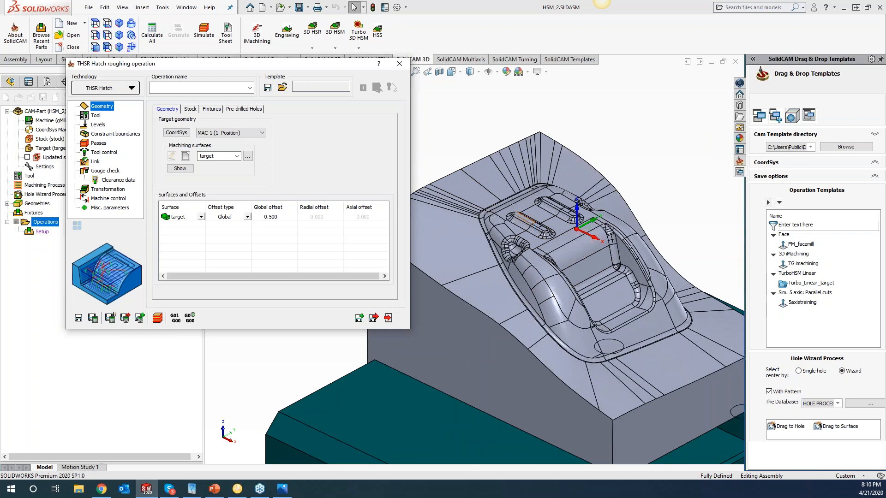
right_click(187, 229)
left_click(202, 244)
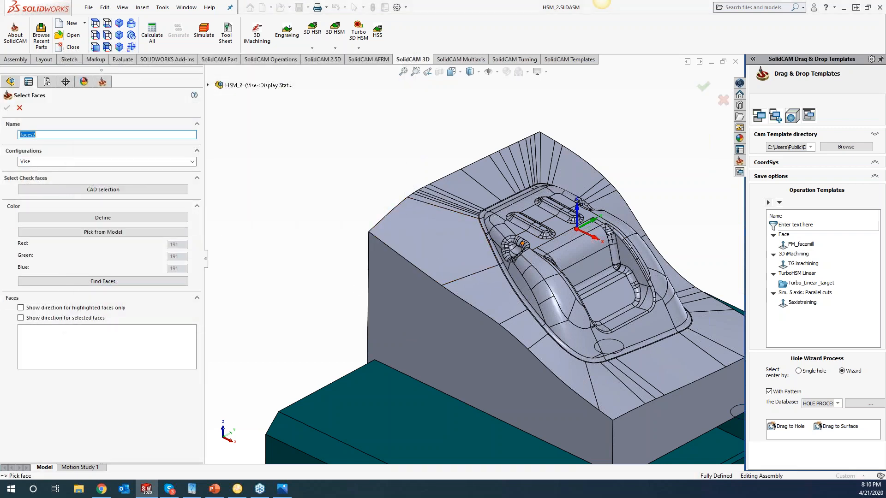
scroll(552, 215, "down", 5)
left_click(581, 182)
left_click(581, 183)
left_click(557, 168)
left_click(438, 214)
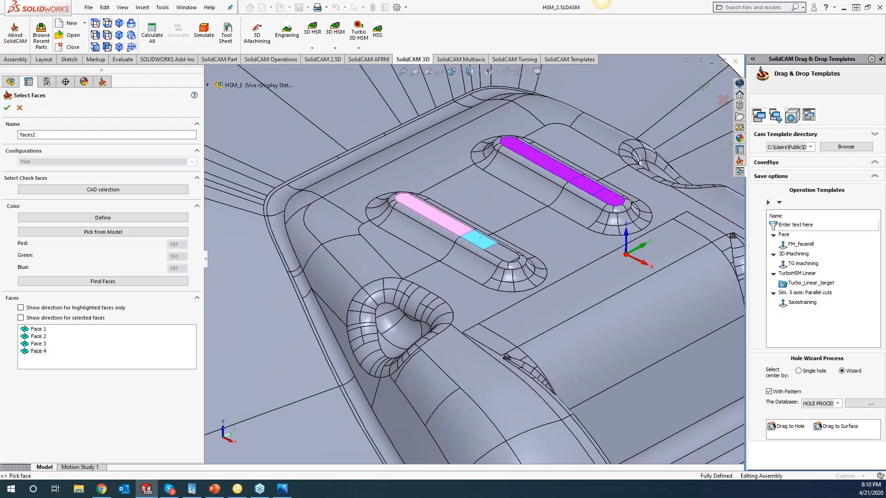
- Add the remaining end faces of the two slot floors to the face set and accept the selection
left_click(507, 253)
scroll(520, 256, "down", 6)
left_click(493, 272)
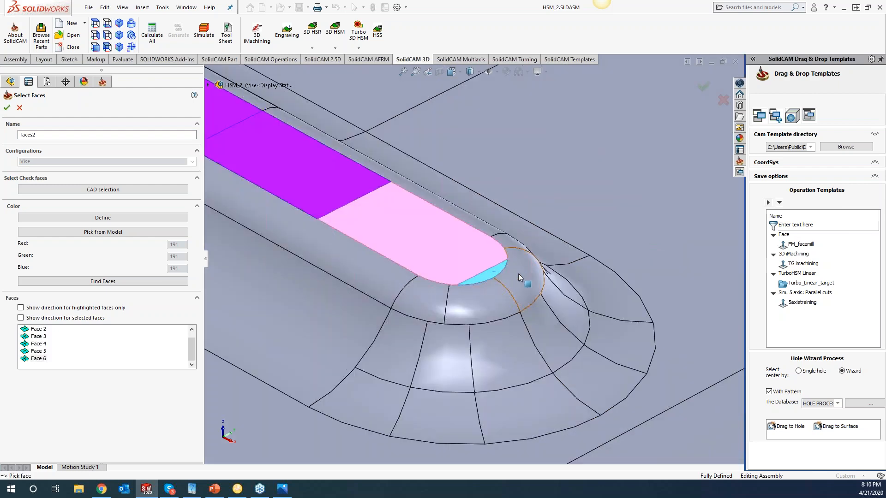
scroll(516, 273, "up", 6)
scroll(596, 198, "down", 9)
scroll(466, 250, "up", 5)
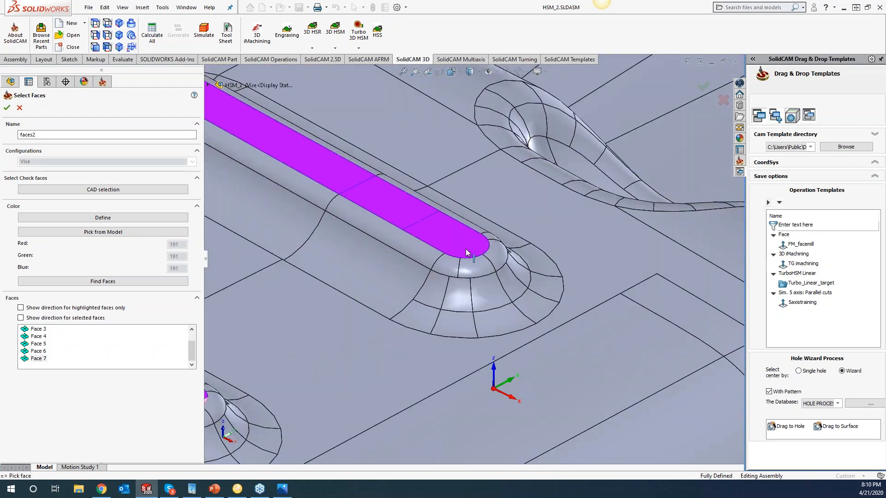
scroll(466, 252, "up", 6)
left_click(7, 108)
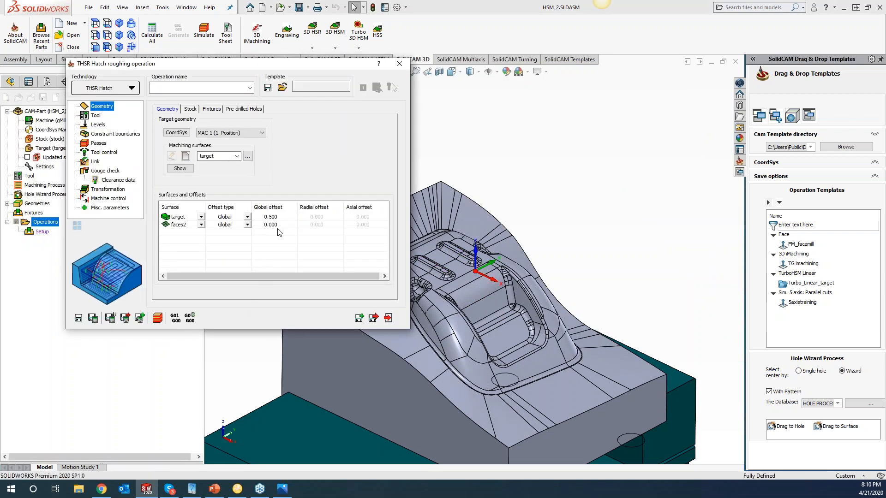
- Set the global offset of the slot-floor face set to 0.1
left_click(274, 225)
type(".1")
left_click(227, 249)
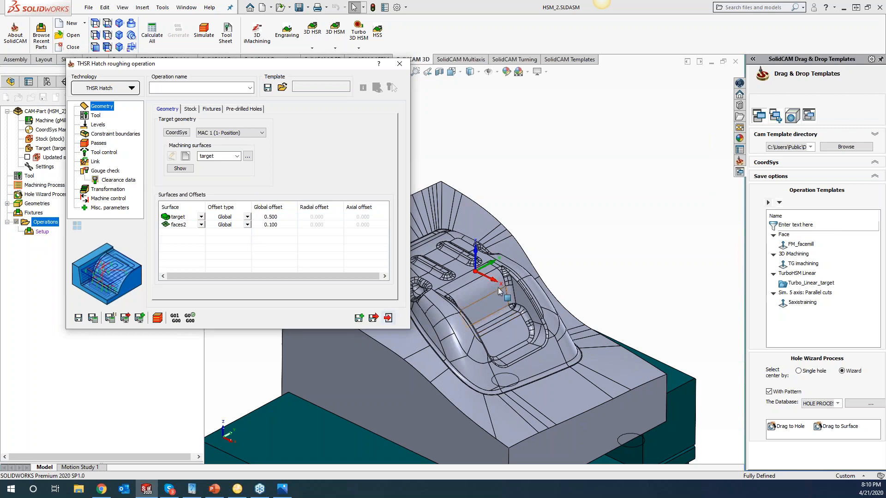
- Add another face set covering the floor of the central recess and the adjoining faces up to the coordinate origin
scroll(447, 284, "up", 3)
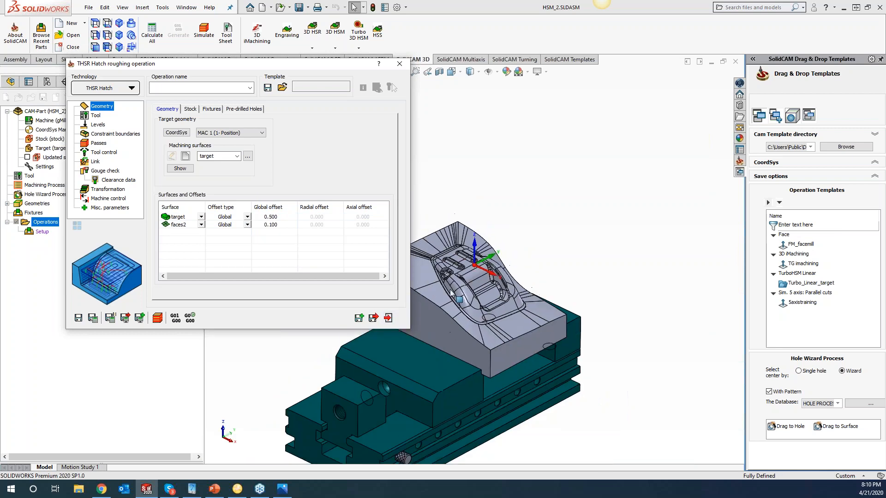
scroll(446, 283, "up", 2)
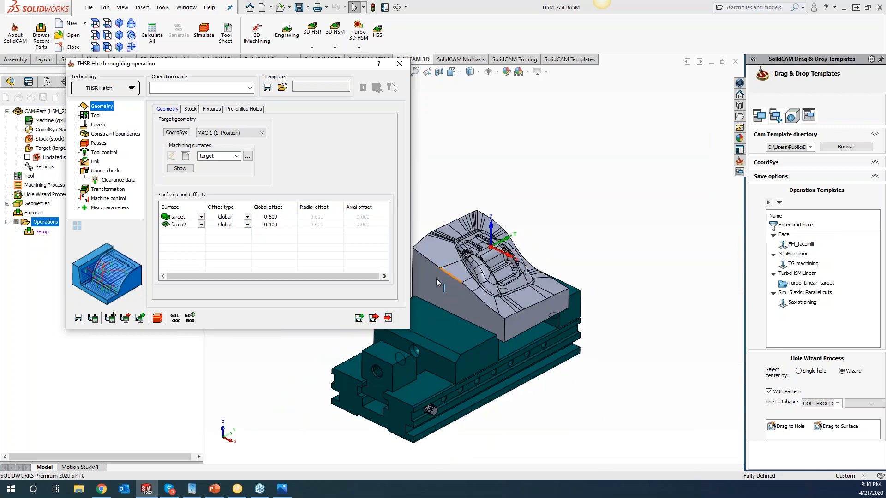
scroll(494, 280, "down", 2)
scroll(516, 279, "down", 3)
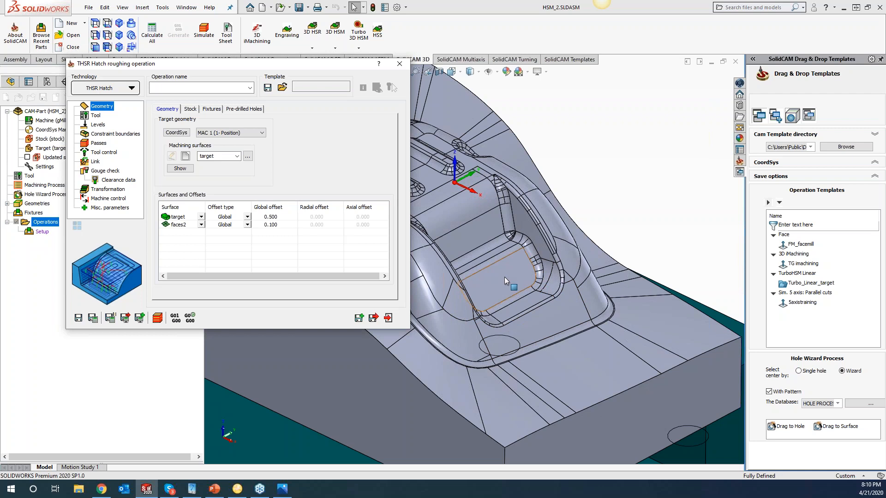
right_click(185, 233)
left_click(195, 247)
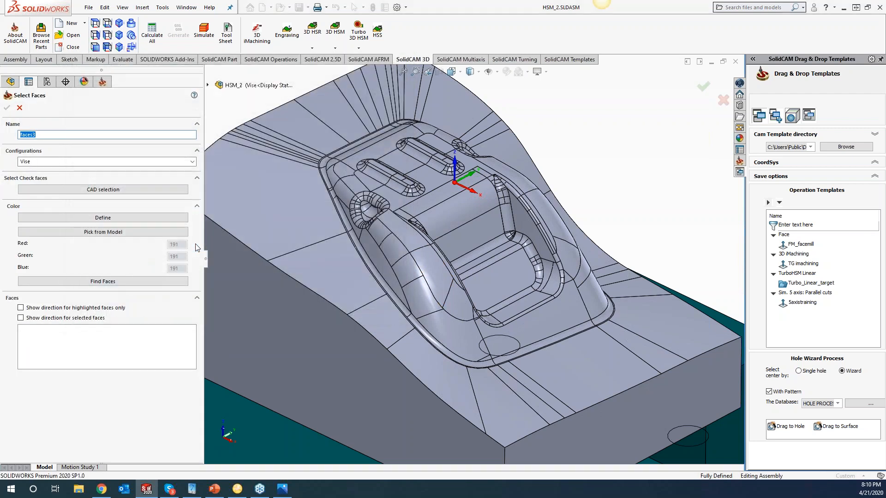
left_click(498, 282)
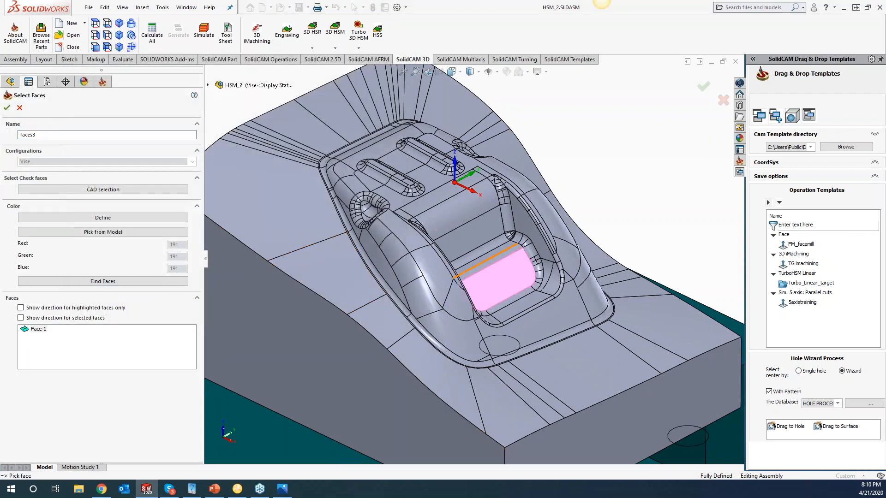
left_click(491, 257)
left_click(487, 252)
left_click(481, 244)
left_click(477, 236)
left_click(452, 203)
left_click(447, 198)
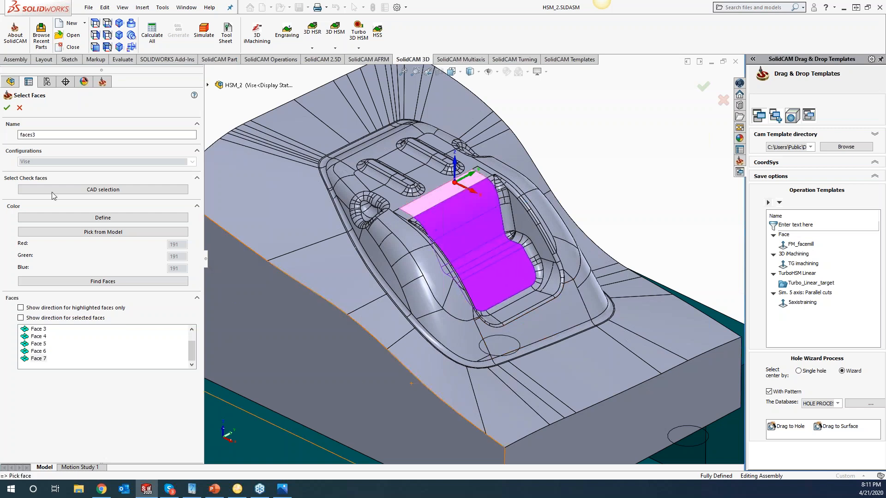
left_click(7, 108)
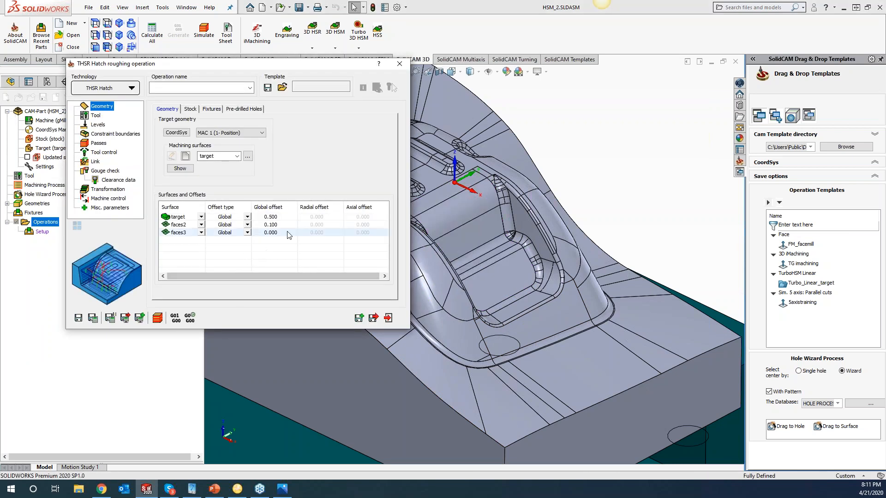
- Set the global offset of the central recess face set to 0.25
left_click(279, 235)
type(".25")
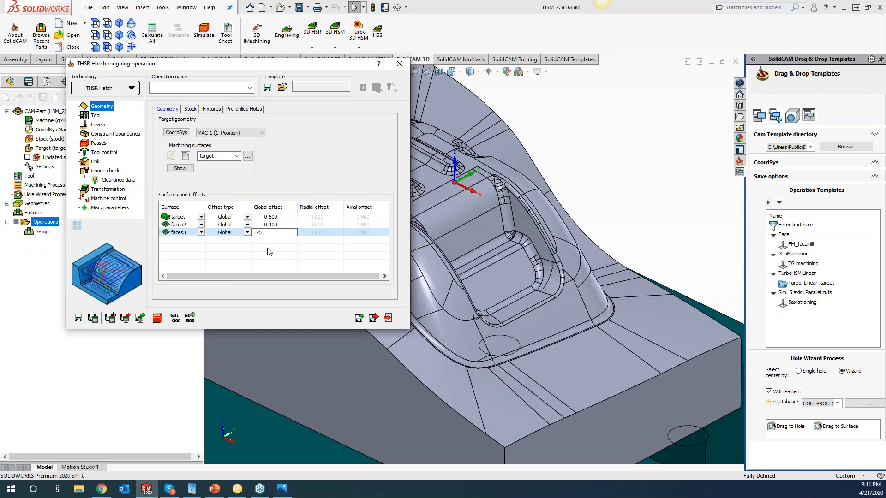
key("Return")
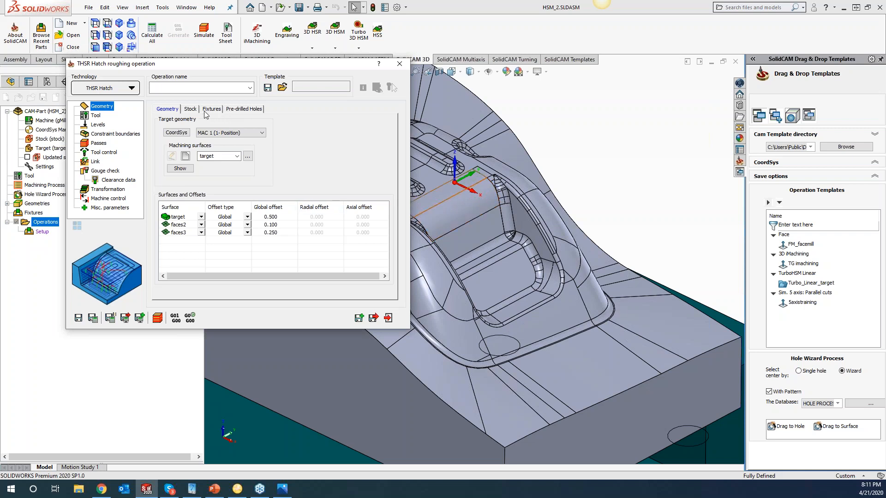
left_click(246, 234)
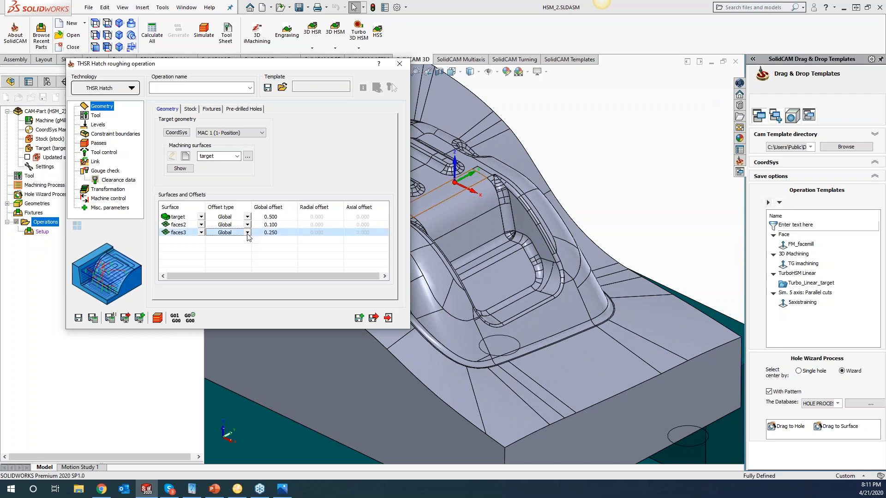
left_click(246, 233)
left_click(279, 256)
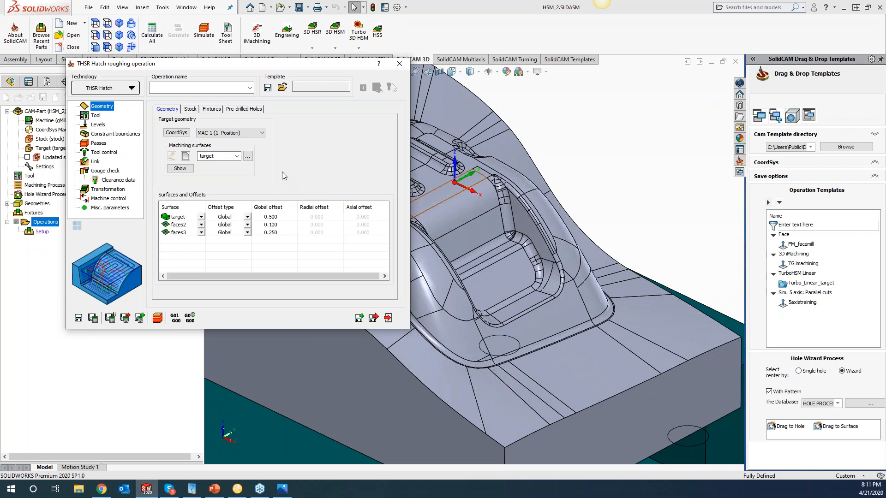
- Choose tool number 1, the 20 mm end mill, for the hatch roughing operation
left_click(95, 115)
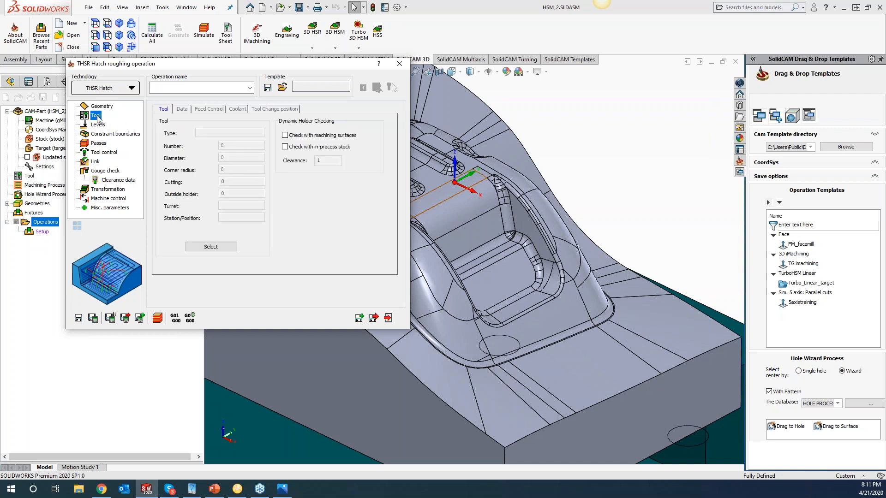
left_click(217, 248)
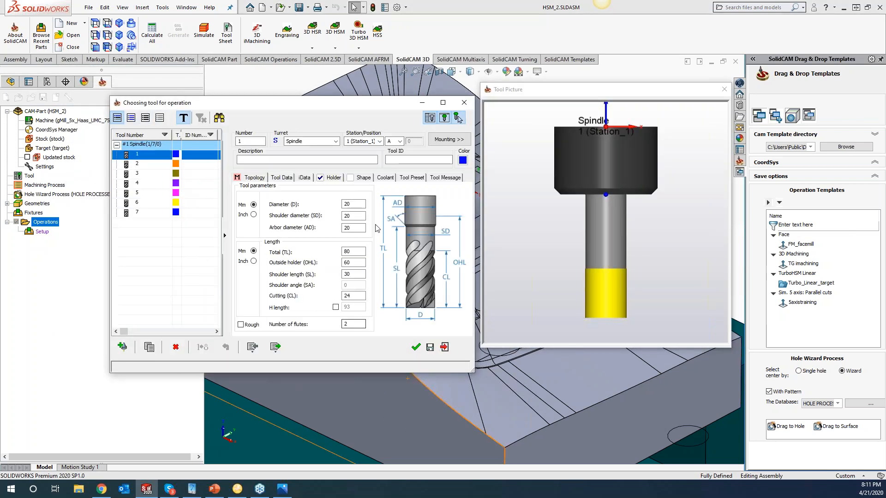
left_click(416, 347)
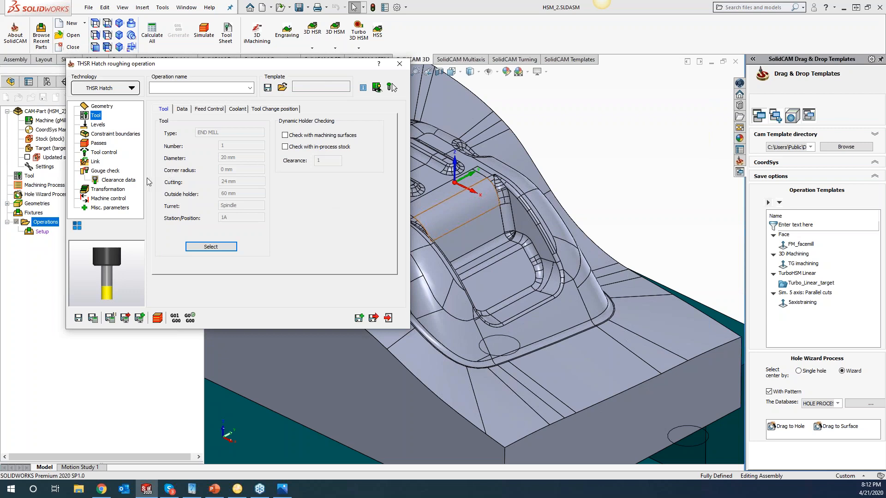
- Review the operation's levels, constraint boundaries, passes with sorting, adaptive stepdown and smoothing, and the tool control axial shift
left_click(97, 126)
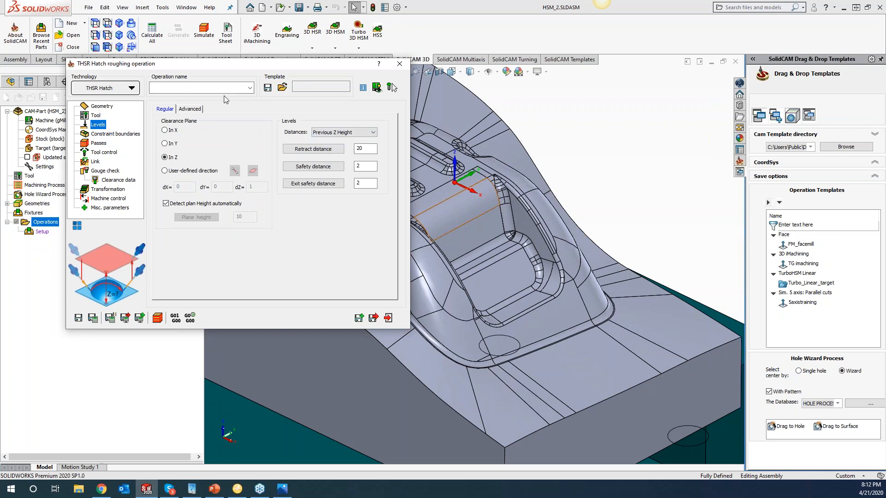
left_click(122, 135)
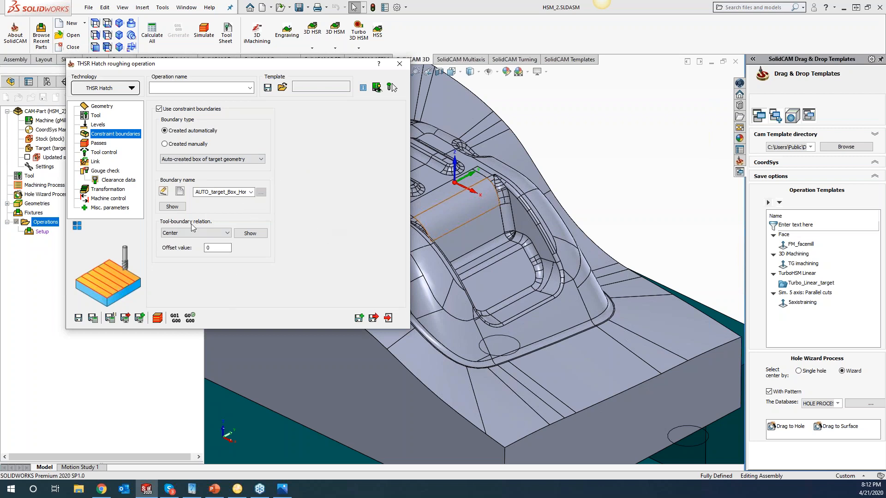
left_click(97, 144)
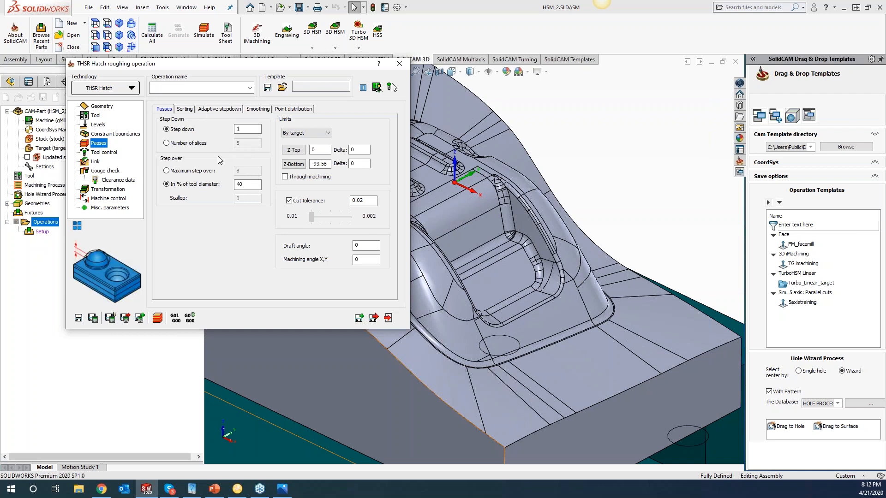
left_click(184, 111)
left_click(213, 110)
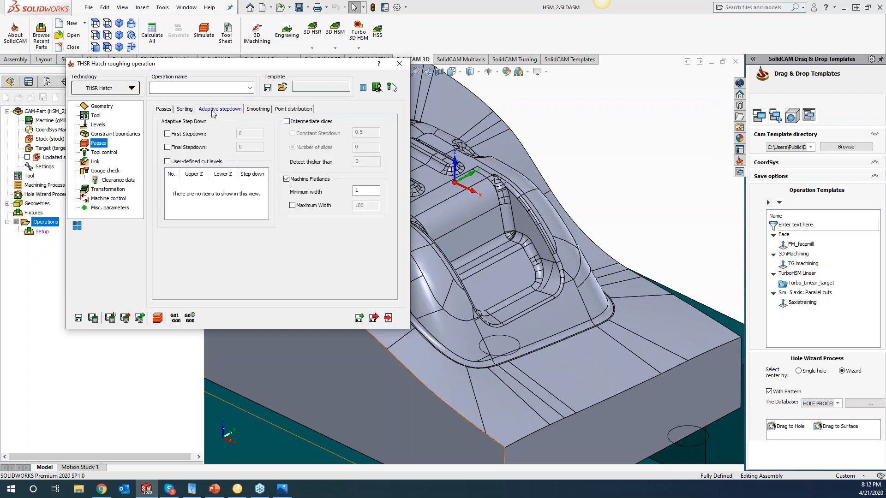
left_click(261, 111)
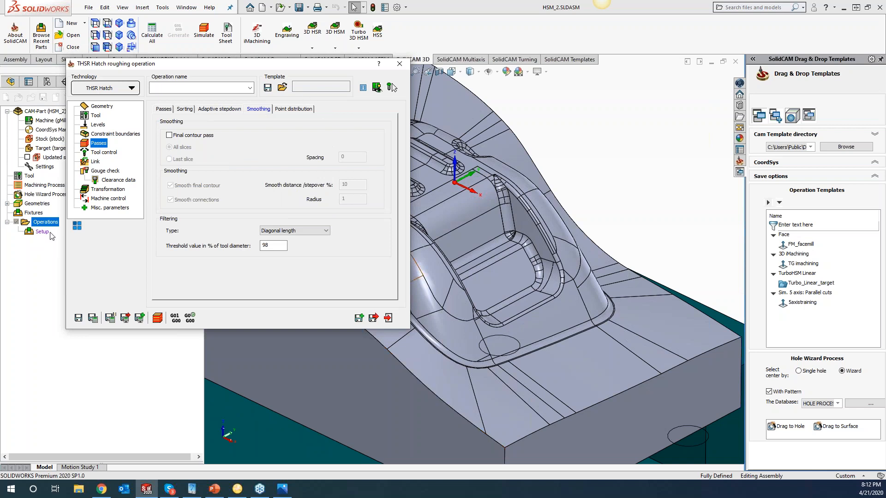
left_click(104, 153)
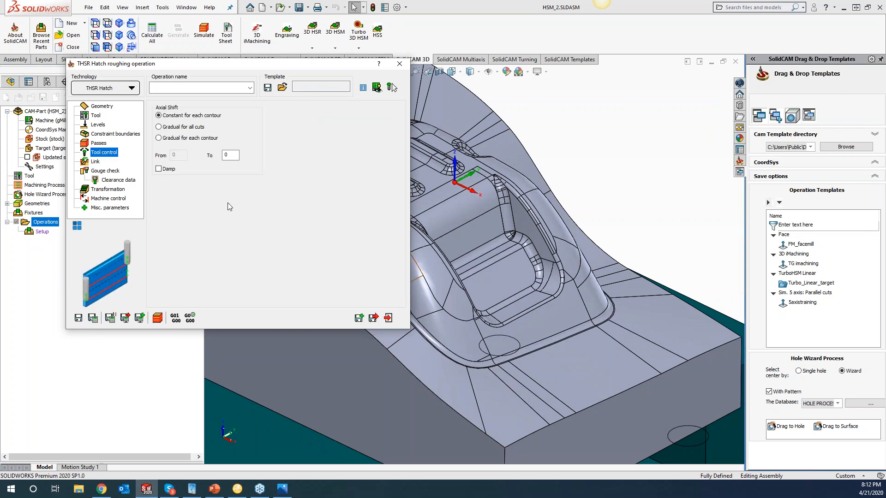
left_click(229, 156)
- Enable the ramping priority sequence in the operation's link parameters
left_click(96, 162)
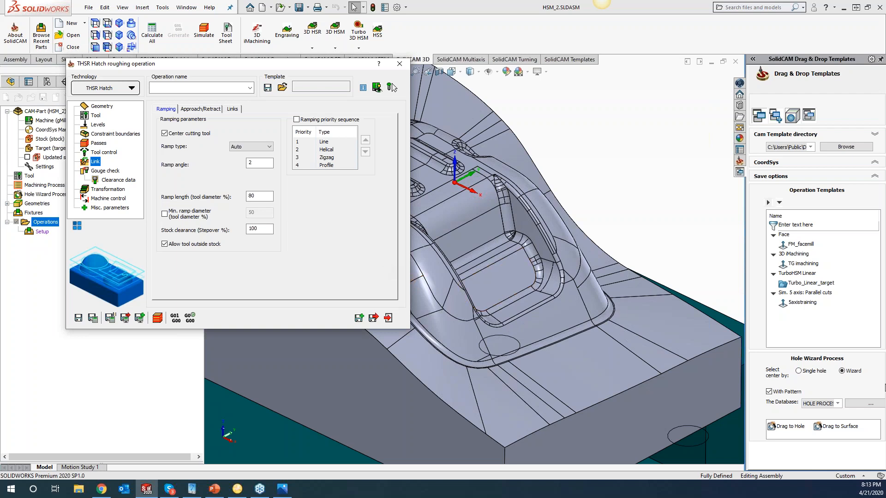
key("alt+Tab")
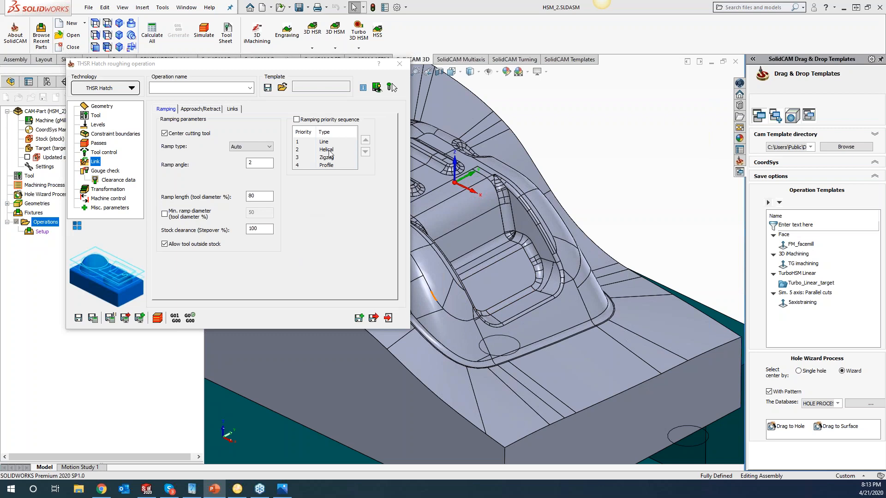
left_click(296, 119)
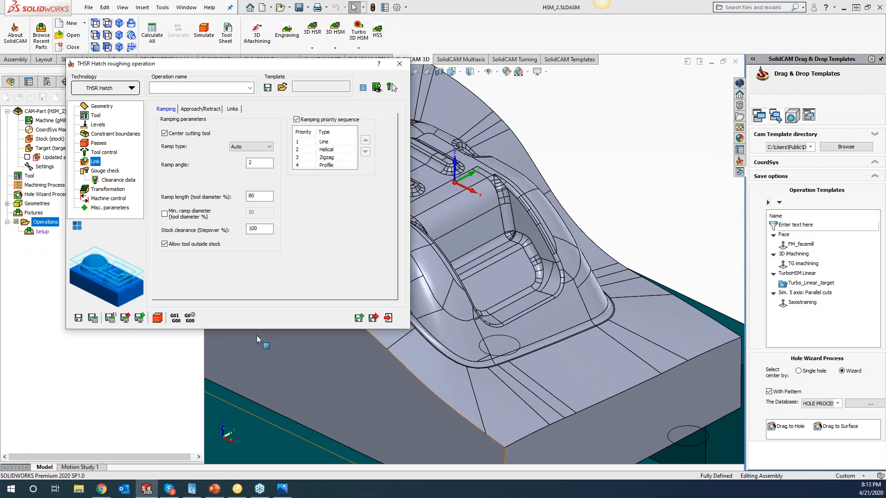
left_click(323, 157)
left_click(329, 142)
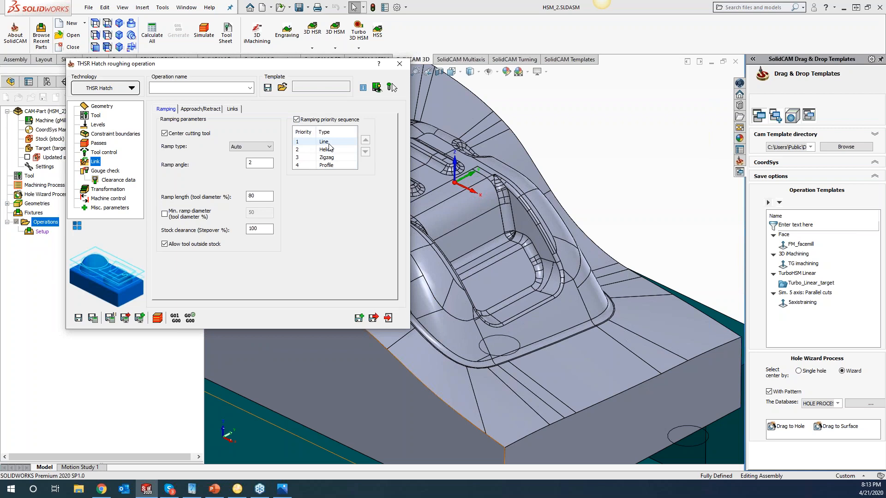
scroll(430, 266, "up", 5)
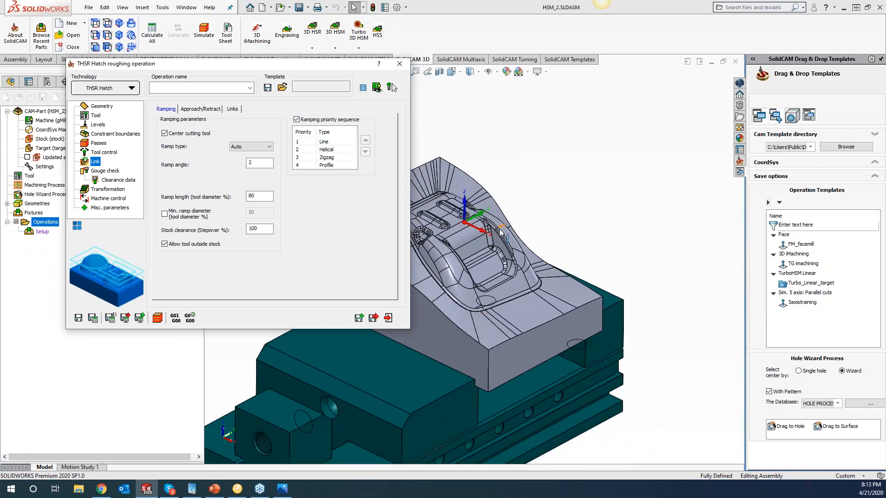
scroll(430, 266, "down", 5)
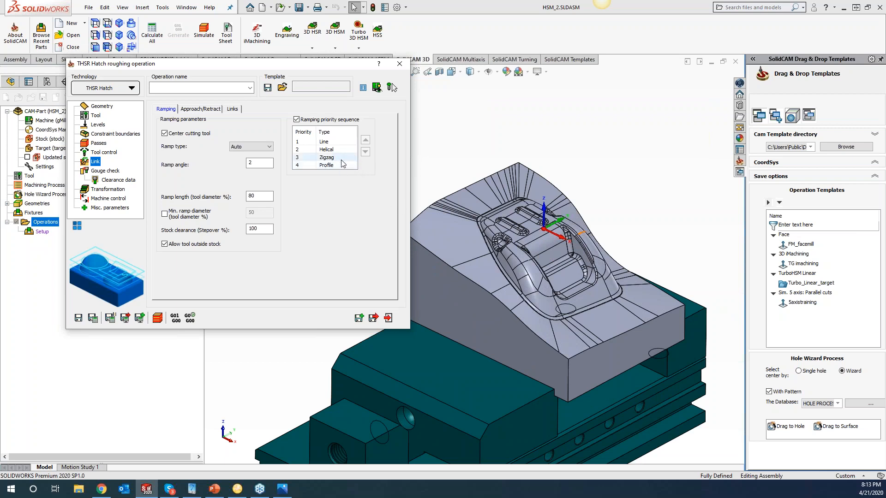
- Reorder the ramping priority sequence so that Helical comes first and Zigzag second
left_click(326, 149)
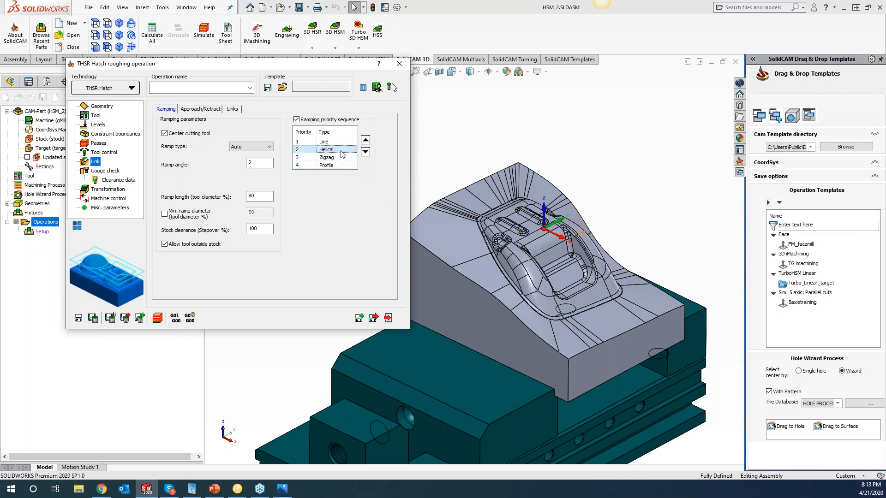
left_click(364, 139)
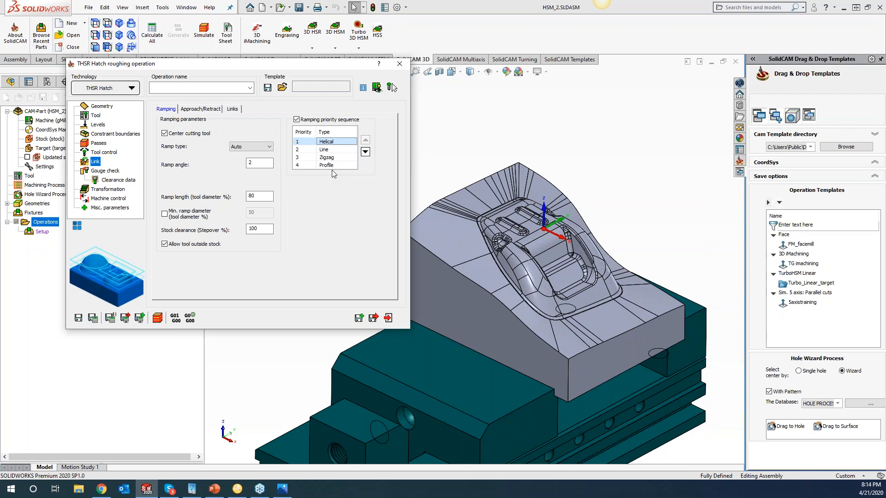
left_click(334, 157)
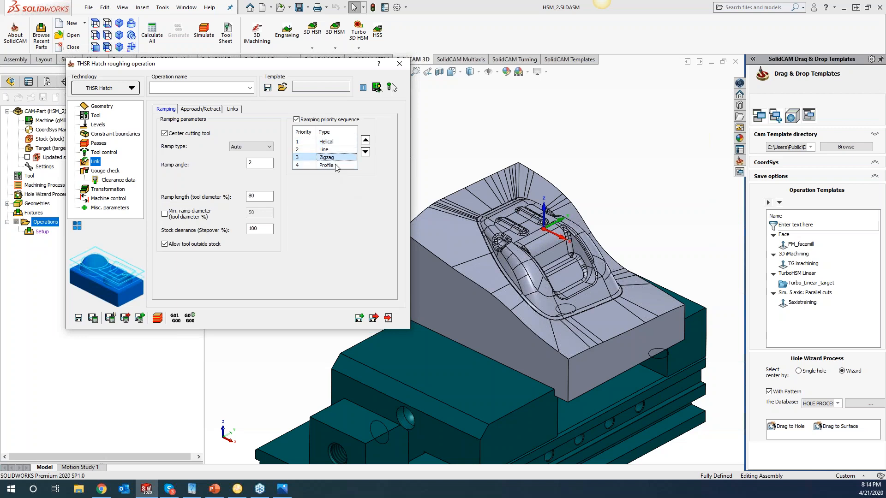
left_click(364, 140)
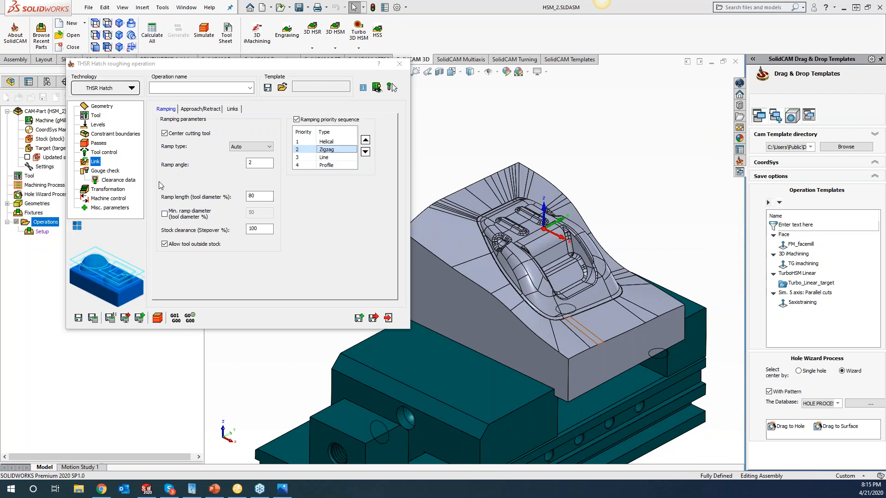
- Check the step down in the hatch operation's pass parameters, and save and calculate the operation
left_click(99, 144)
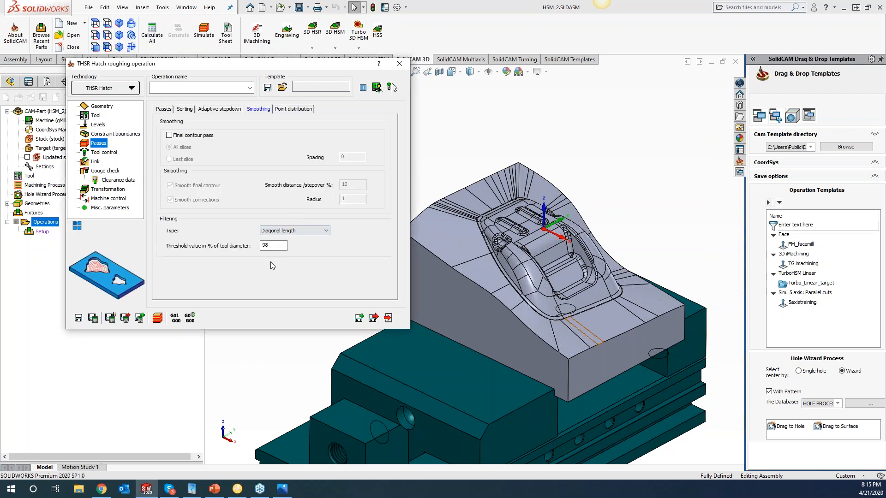
left_click(164, 109)
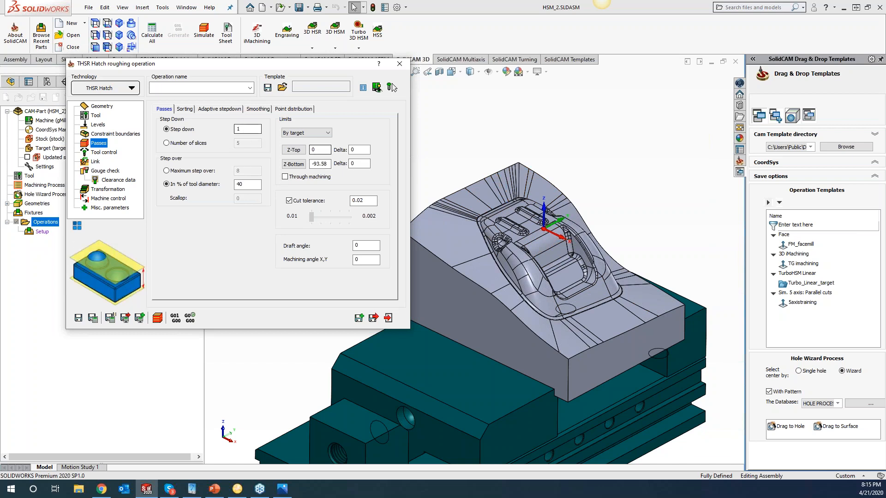
left_click(254, 129)
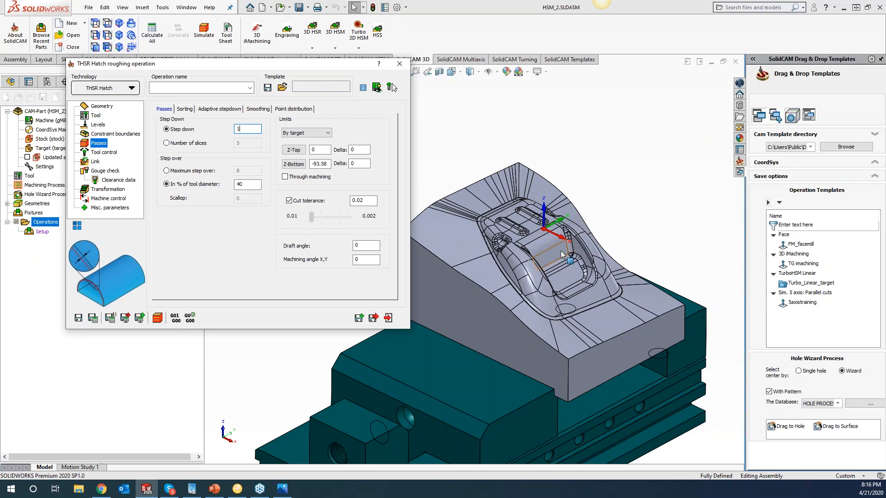
left_click(90, 317)
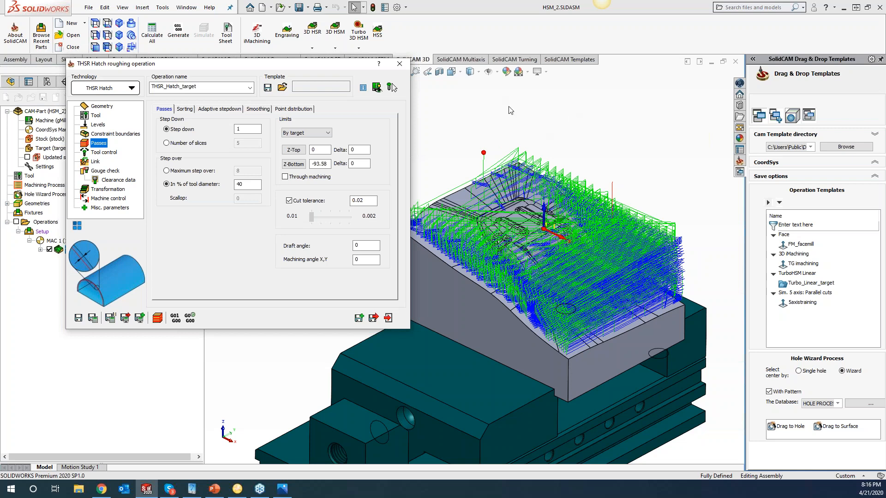
left_click(448, 146)
middle_click_drag(449, 147, 454, 147)
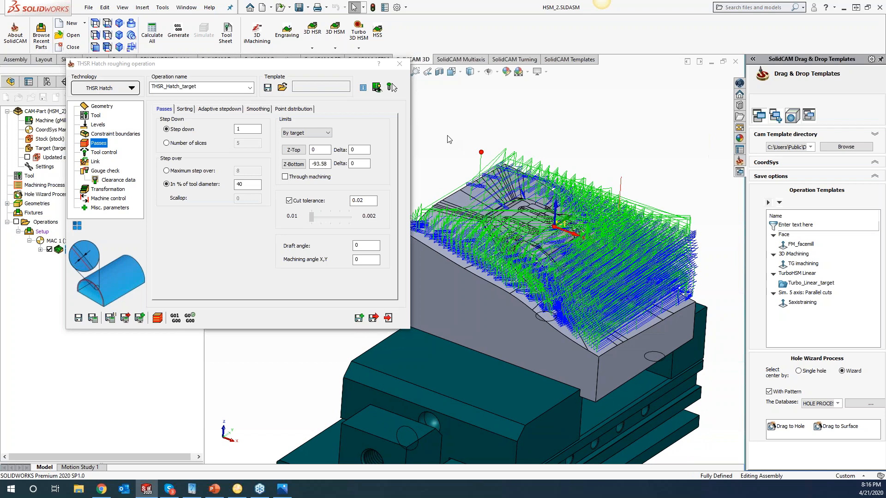
- Simulate the material removal of the hatch roughing operation on the stock and close the simulation
left_click_drag(345, 70, 301, 67)
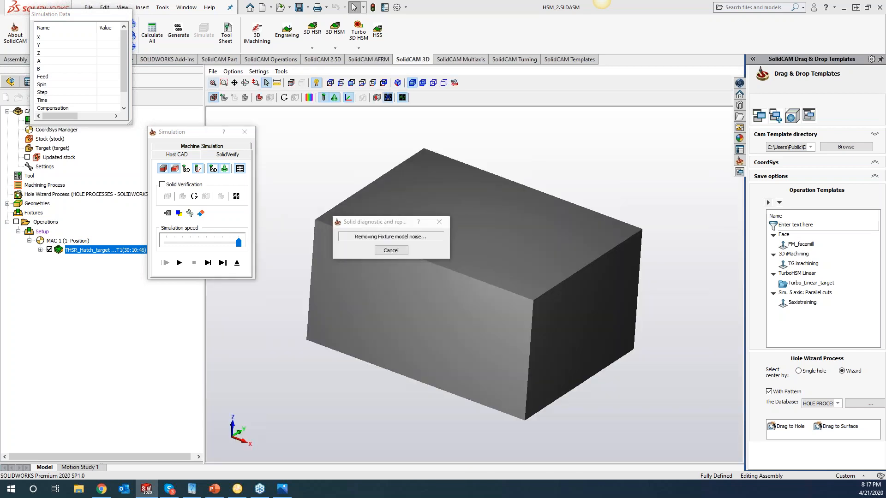
left_click(178, 263)
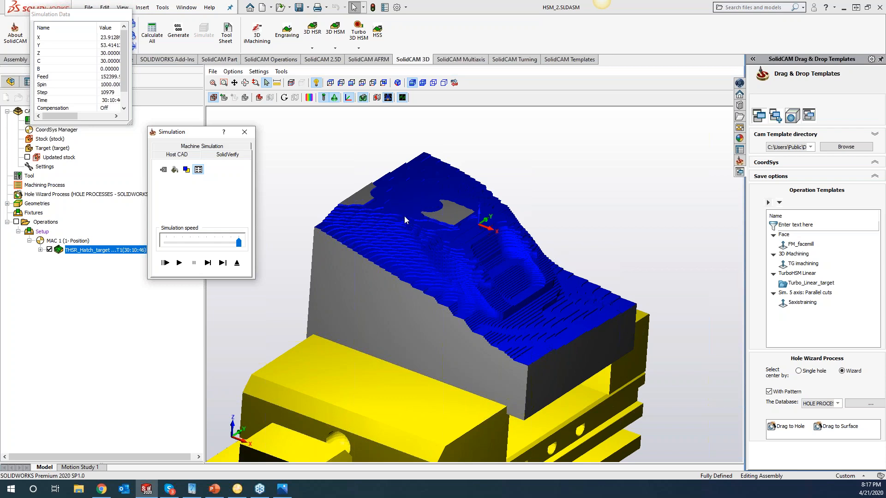
left_click(244, 132)
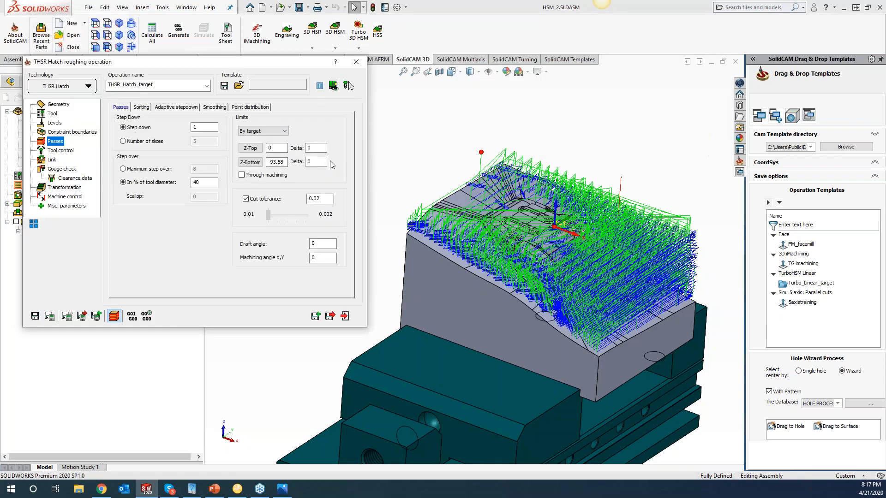
- Switch the technology to THSR Contour for a new roughing operation and open its geometry definition
left_click(80, 87)
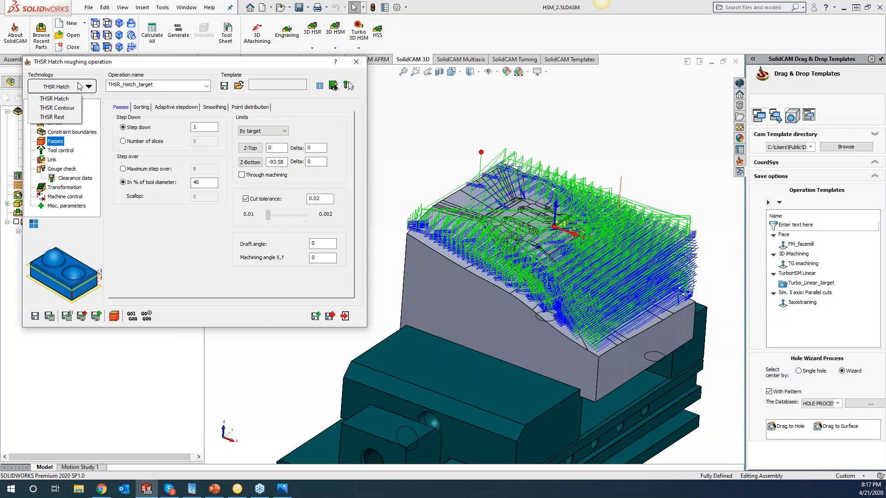
left_click(72, 100)
left_click(69, 88)
left_click(68, 99)
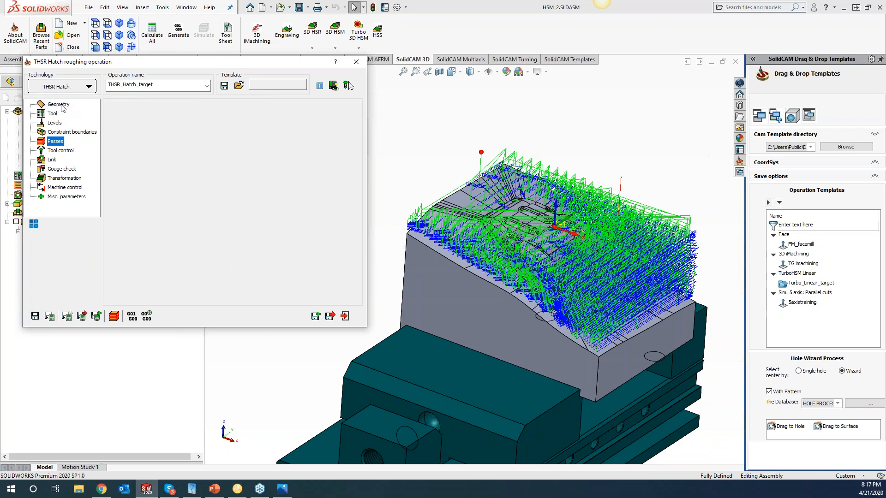
left_click(63, 107)
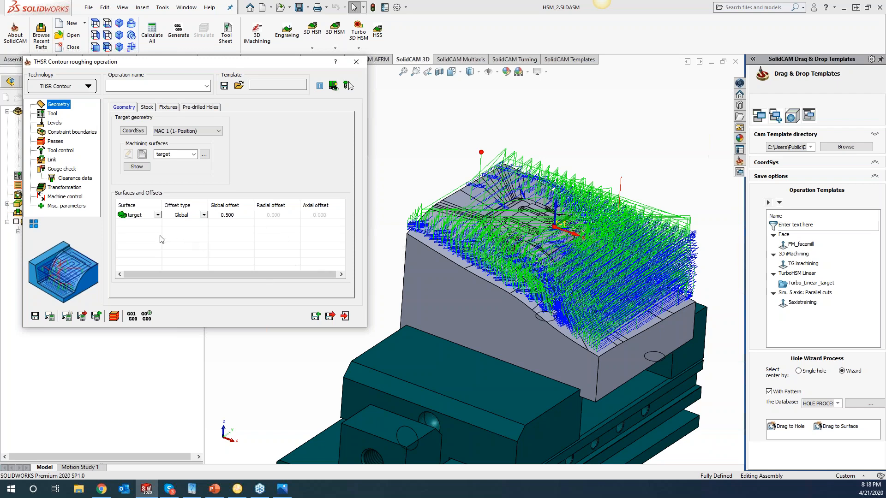
- Add the faces3 set to the contour operation's surfaces and offsets
right_click(136, 225)
mouse_move(161, 234)
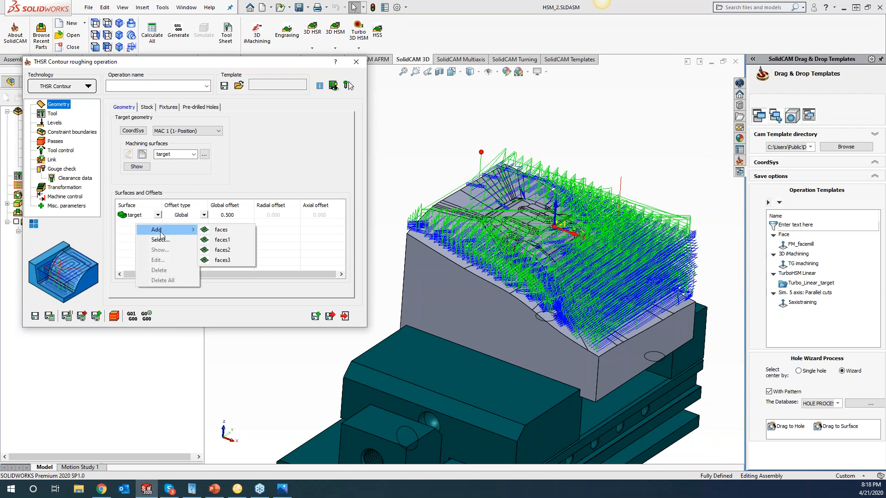
left_click(222, 259)
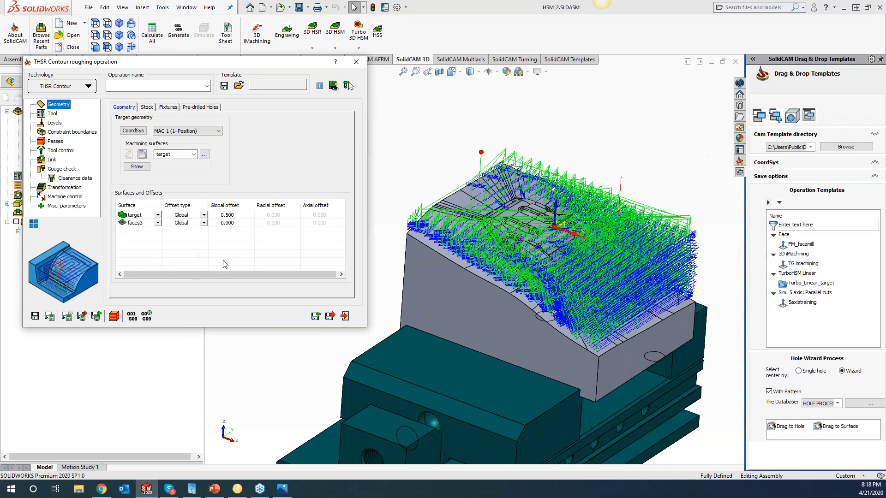
left_click(223, 223)
left_click(233, 223)
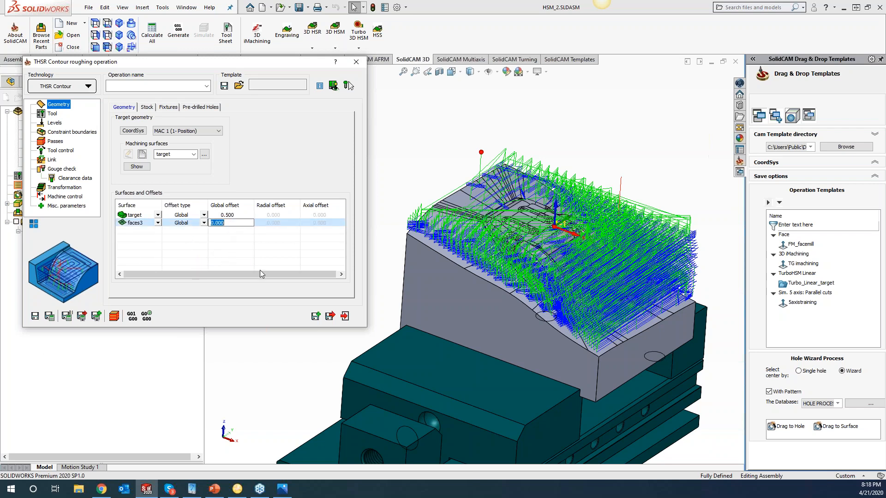
- Hide the toolpaths of all operations on the model
left_click_drag(171, 66, 240, 77)
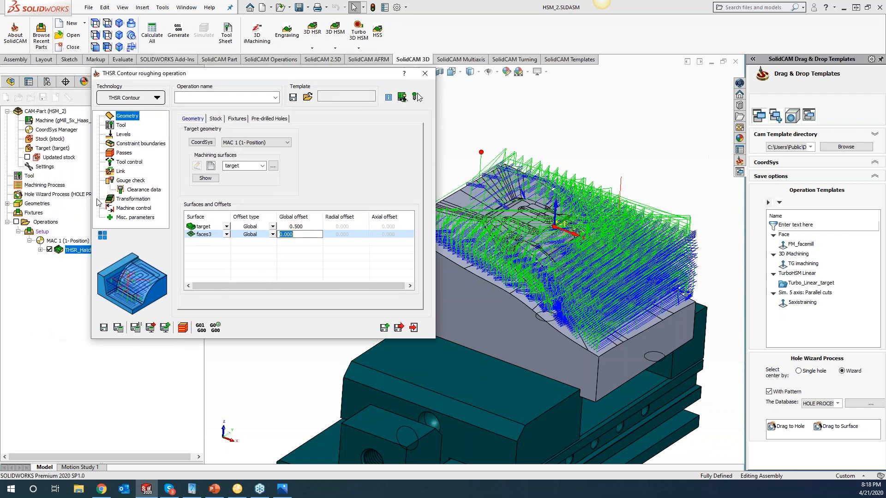
left_click(50, 249)
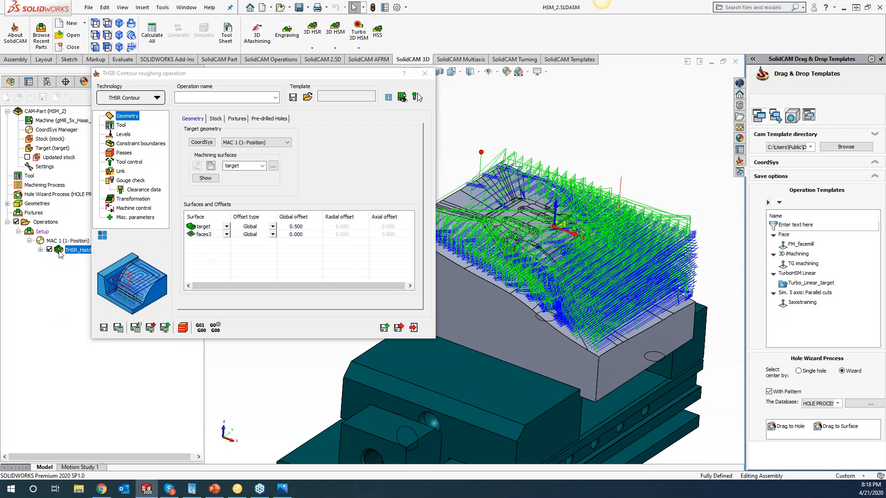
left_click_drag(282, 75, 324, 75)
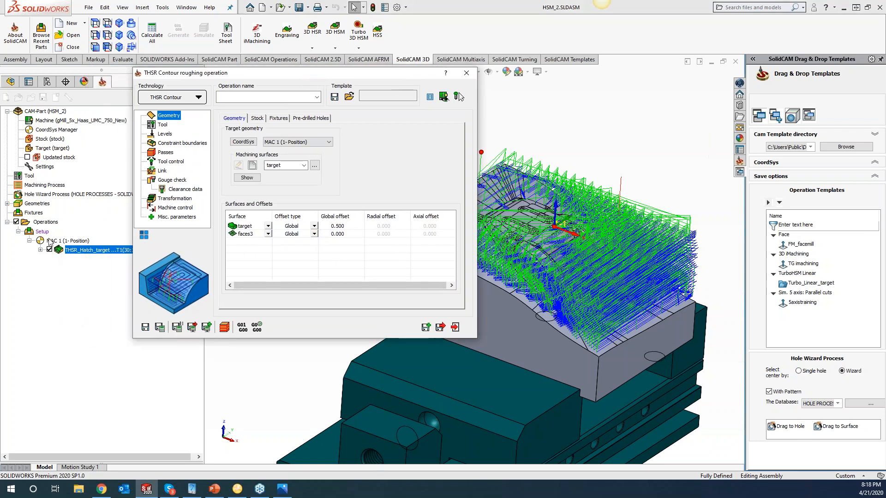
left_click(17, 222)
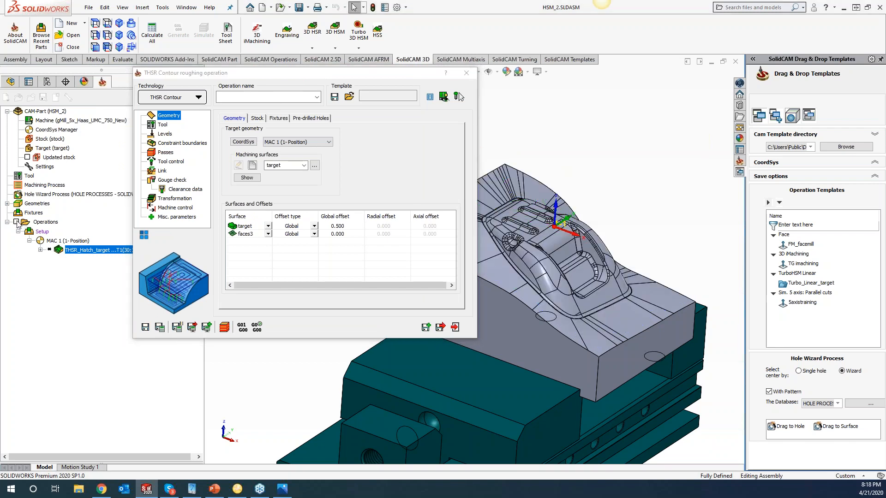
left_click_drag(360, 78, 301, 84)
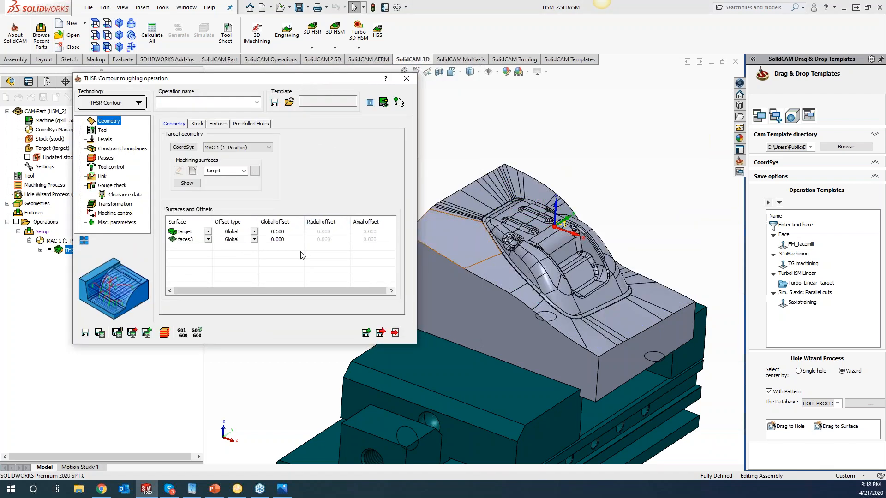
- Highlight the faces3 set on the model and set its global offset to 0.125
right_click(187, 243)
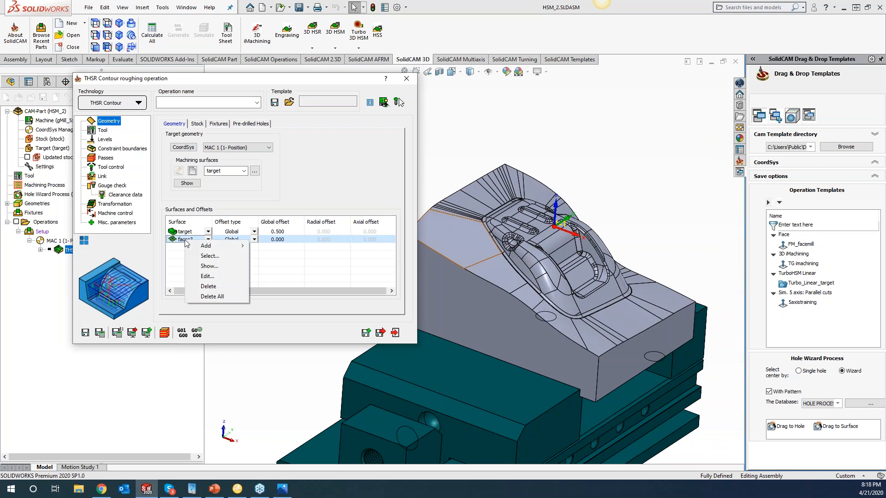
left_click(211, 267)
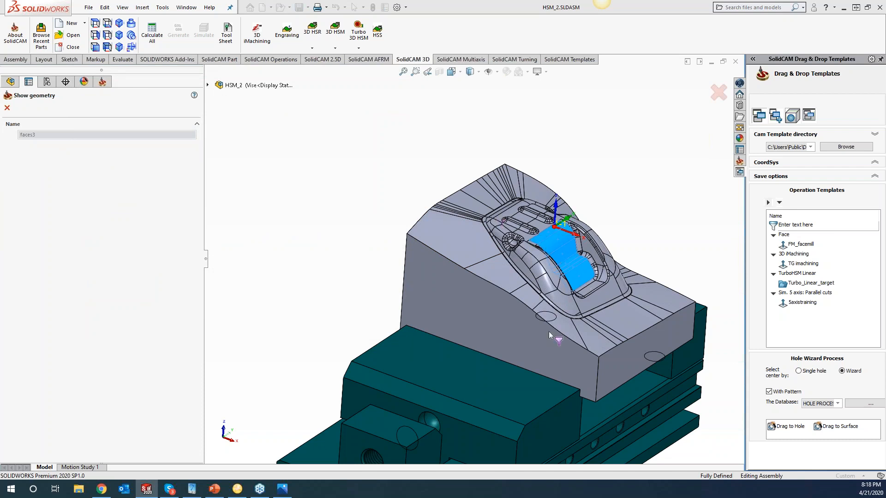
left_click(7, 107)
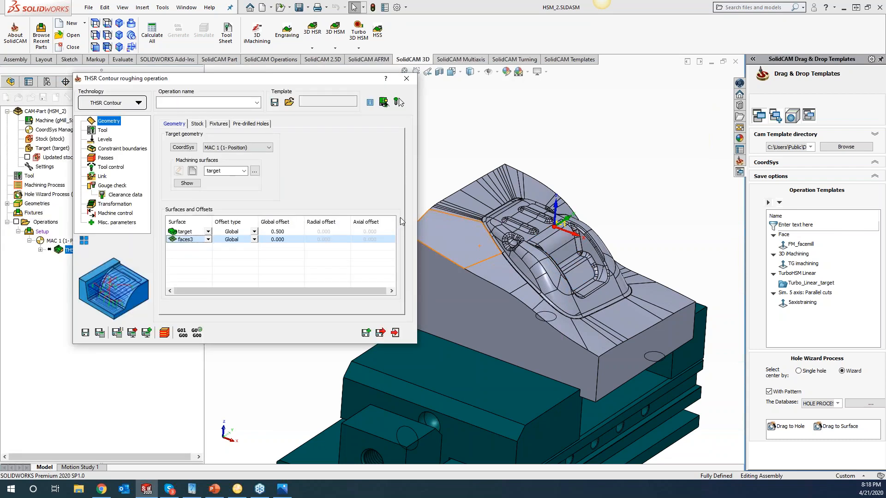
left_click(288, 239)
type(".125")
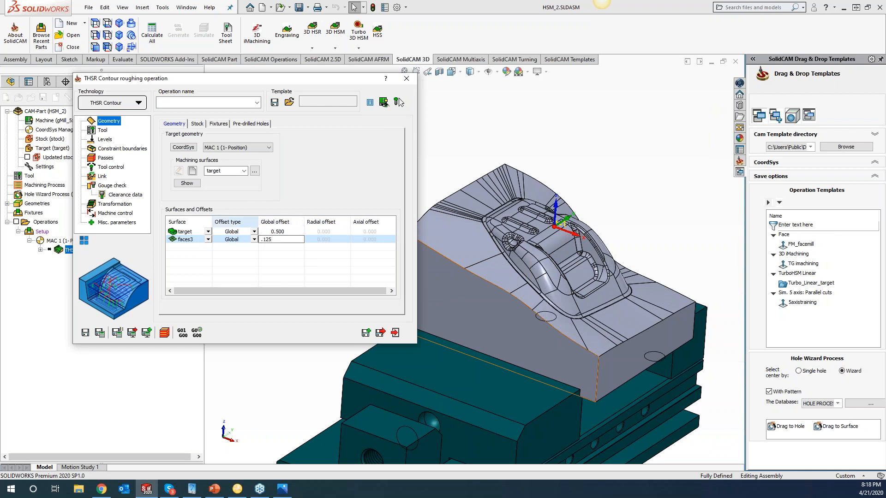
- Add the faces2 set to the contour operation's surfaces with a global offset of 0.1
right_click(194, 247)
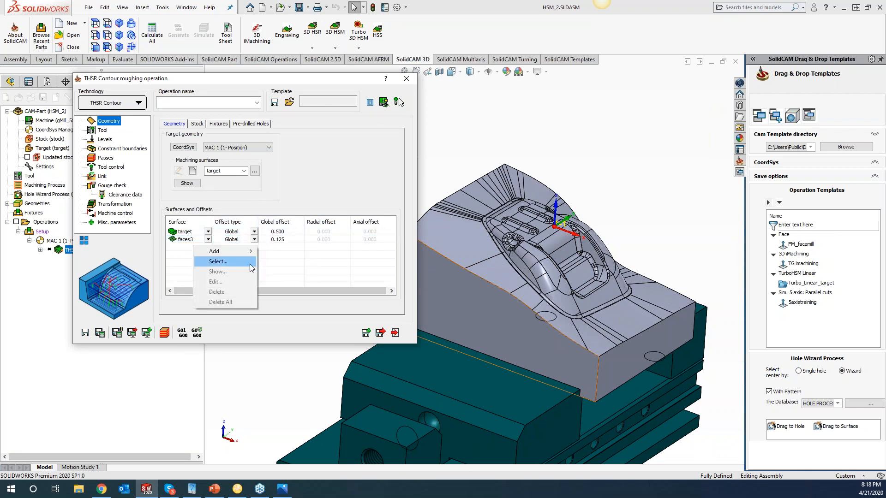
mouse_move(240, 252)
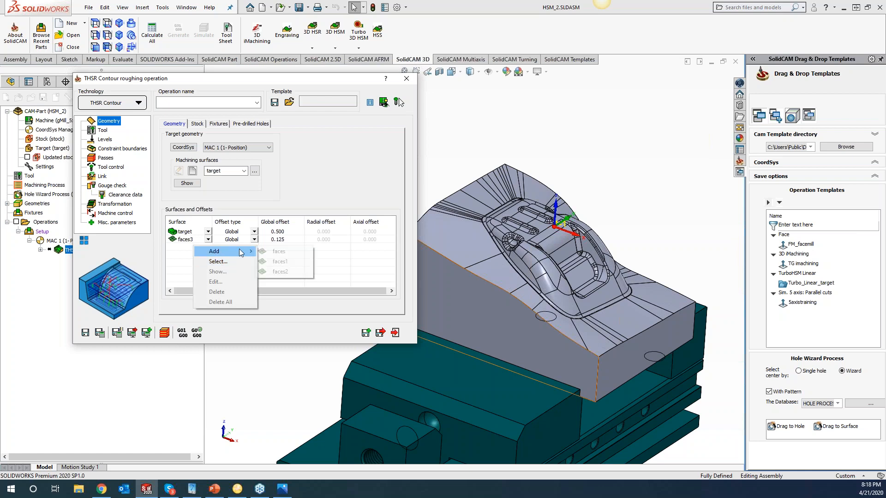
left_click(279, 269)
left_click(279, 247)
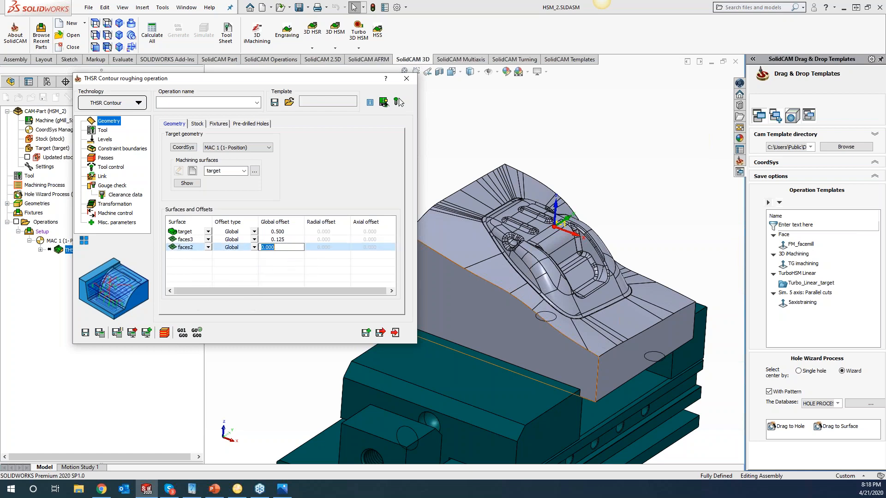
type(".1")
left_click(222, 266)
- Show the faces2 geometry on the model to check which faces it contains
right_click(191, 247)
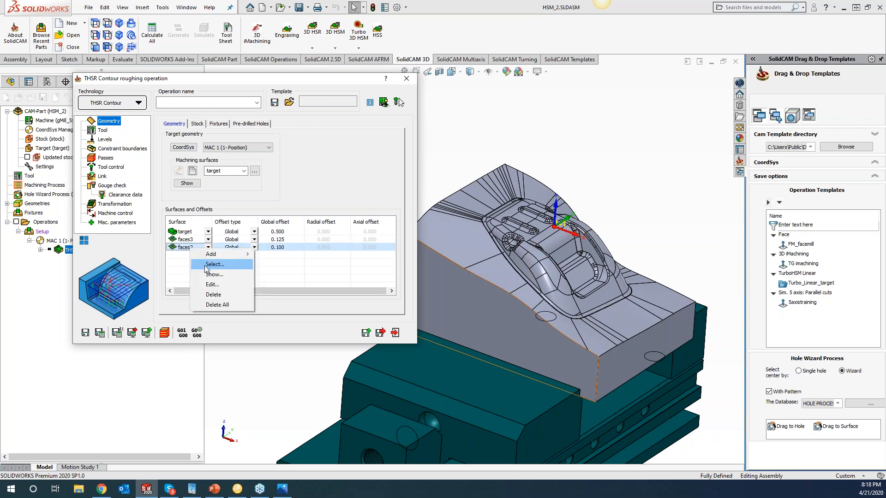
left_click(220, 276)
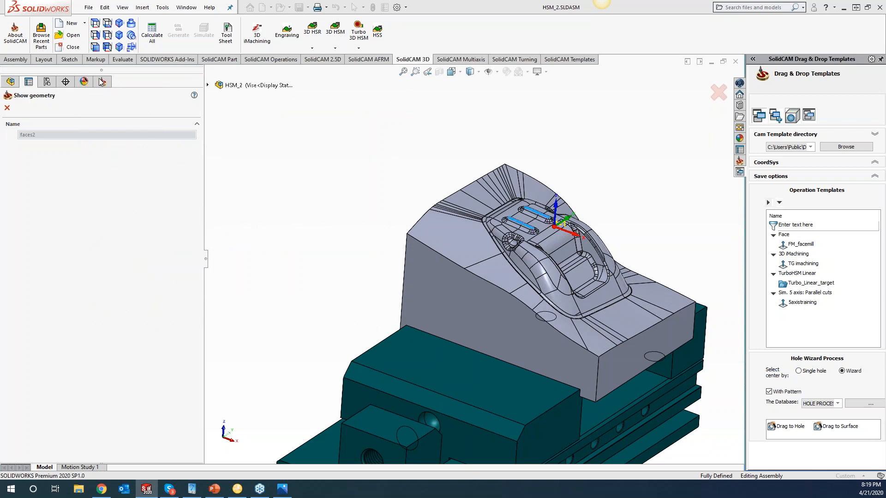
left_click(7, 108)
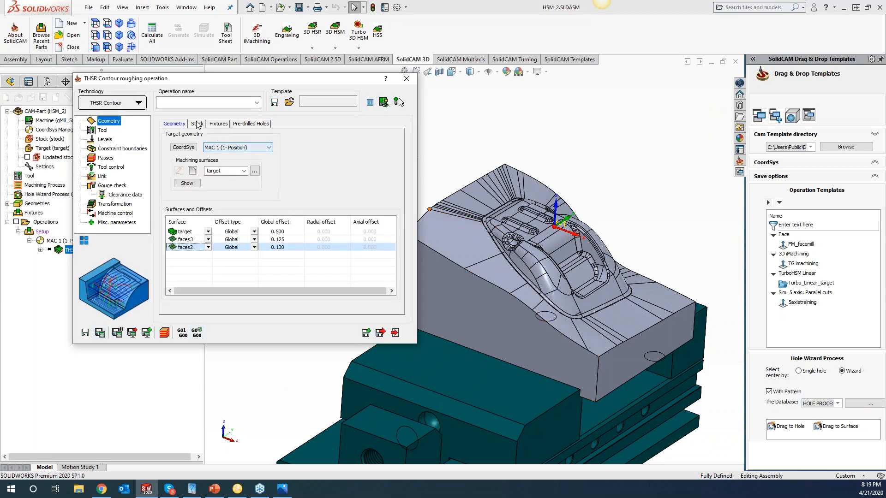
- Add clamping fixture1 to the contour operation's fixtures with a global offset of 0.1, and save and calculate the operation
left_click(198, 123)
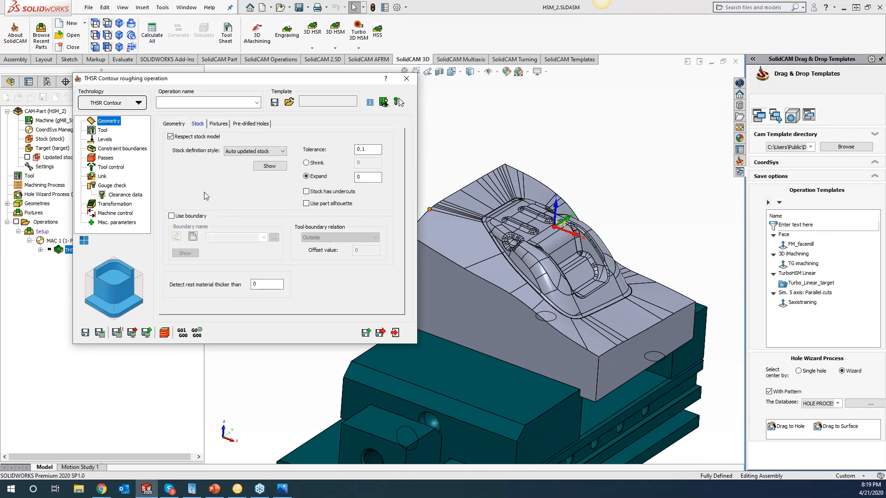
left_click(219, 124)
left_click(245, 140)
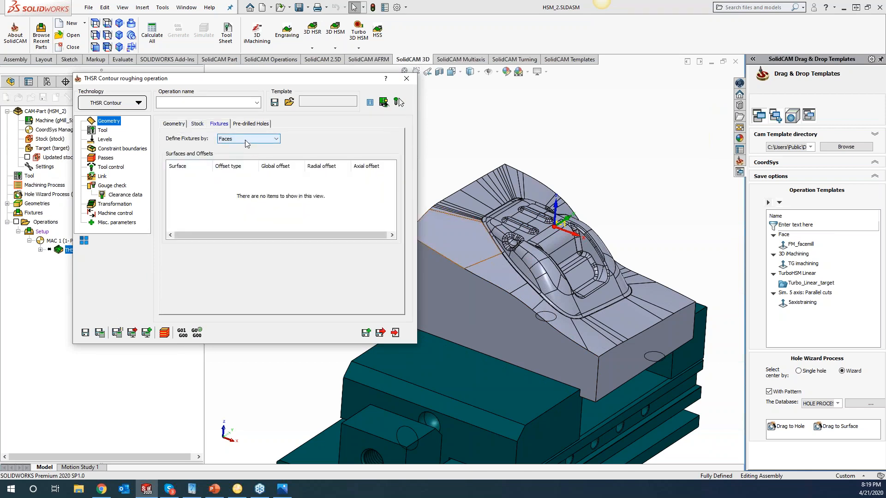
left_click(316, 150)
right_click(192, 181)
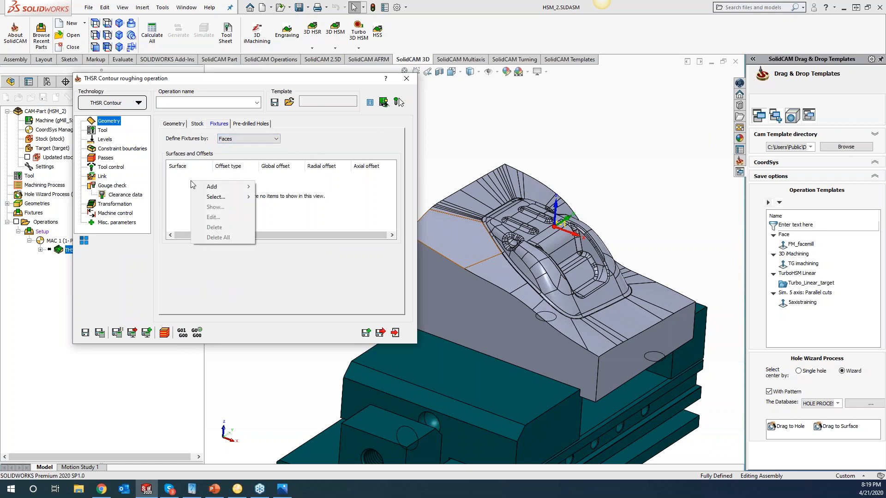
mouse_move(216, 188)
left_click(291, 228)
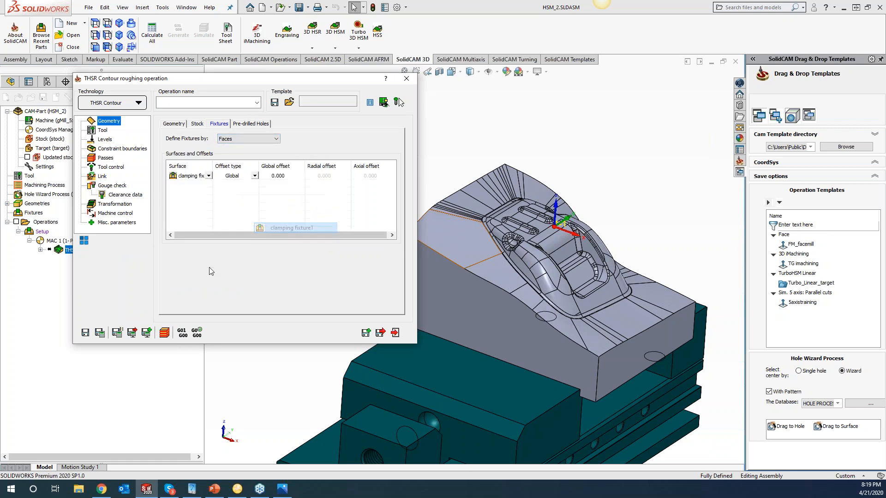
left_click(279, 175)
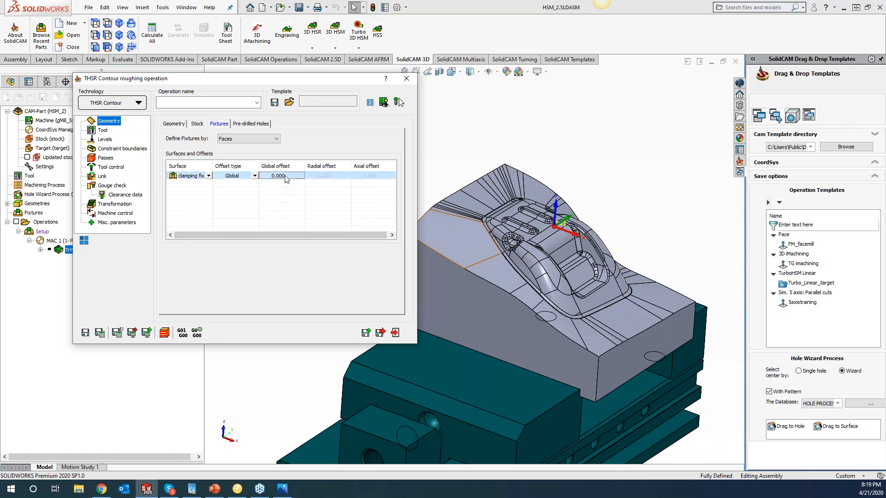
type(".1")
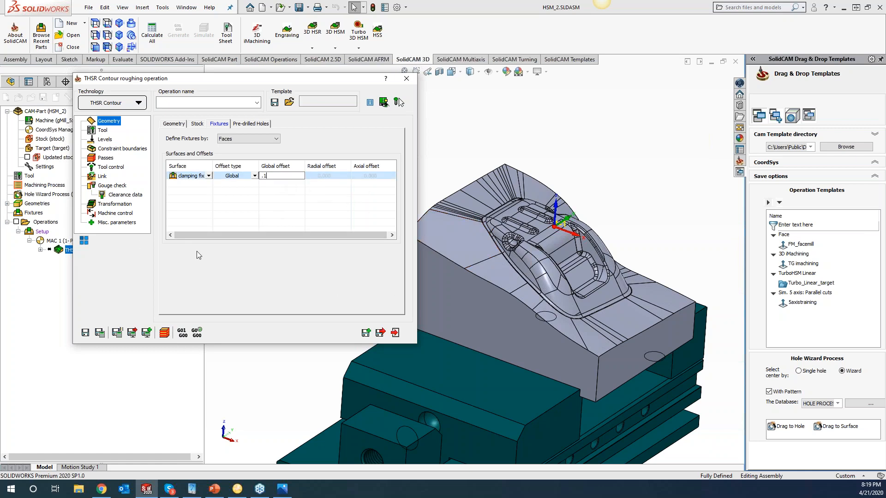
left_click(100, 333)
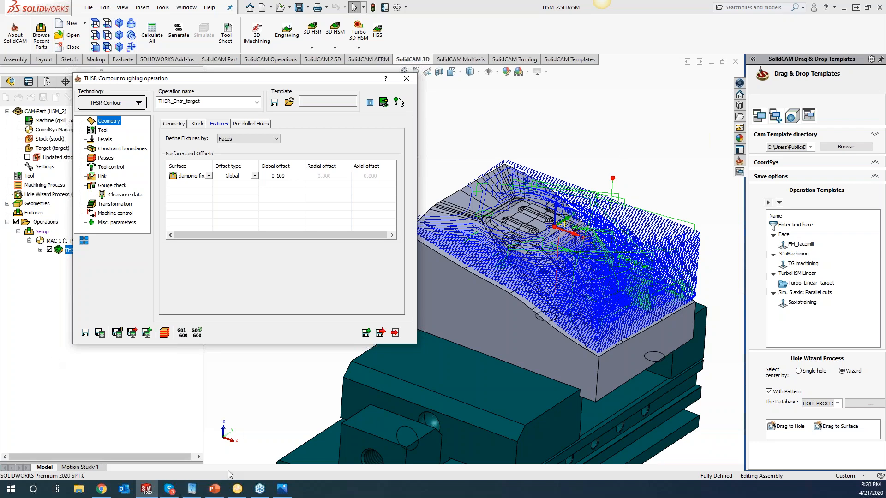
- Switch to Task Manager and check the CPU performance, trying the compact summary view and restoring the full one
right_click(357, 493)
left_click(381, 447)
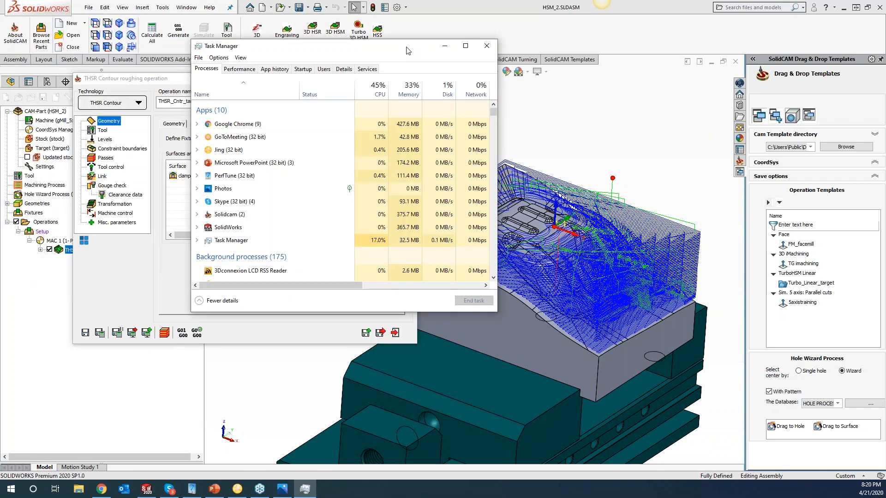
left_click(239, 69)
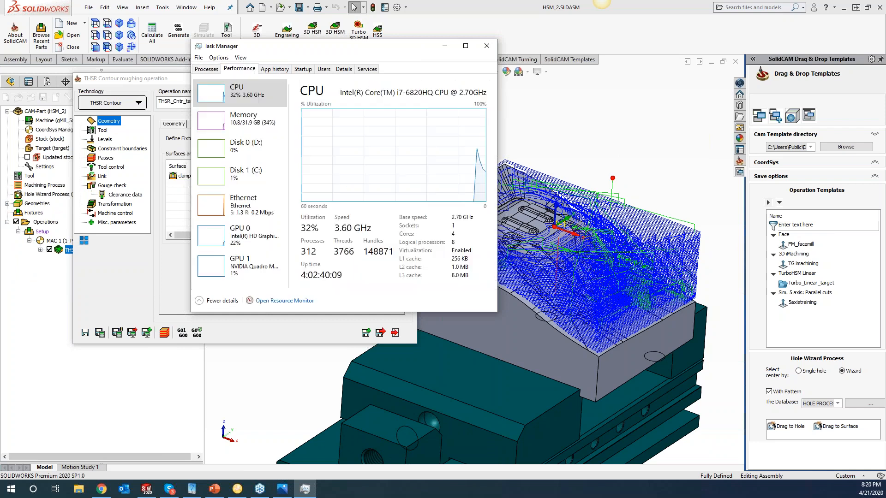
double_click(242, 91)
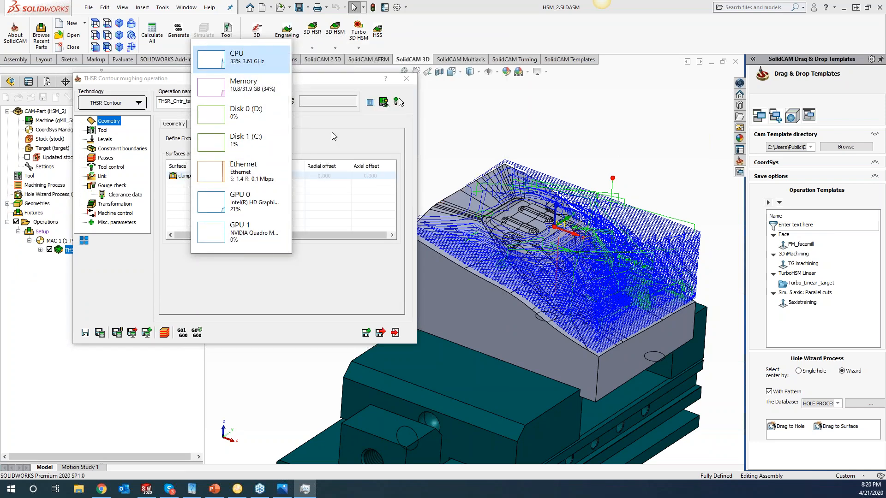
double_click(223, 63)
- Open Resource Monitor from Task Manager, enlarge its window and examine the CPU usage graphs of the individual cores
left_click(276, 301)
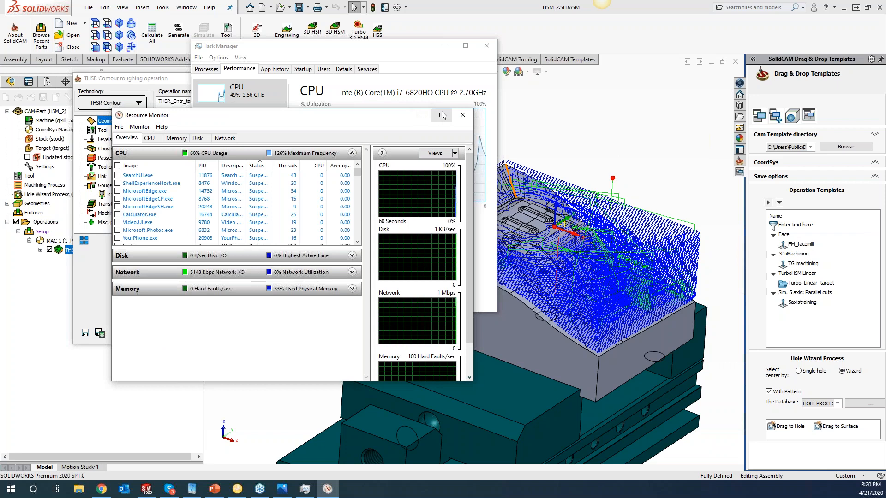
left_click_drag(357, 116, 280, 104)
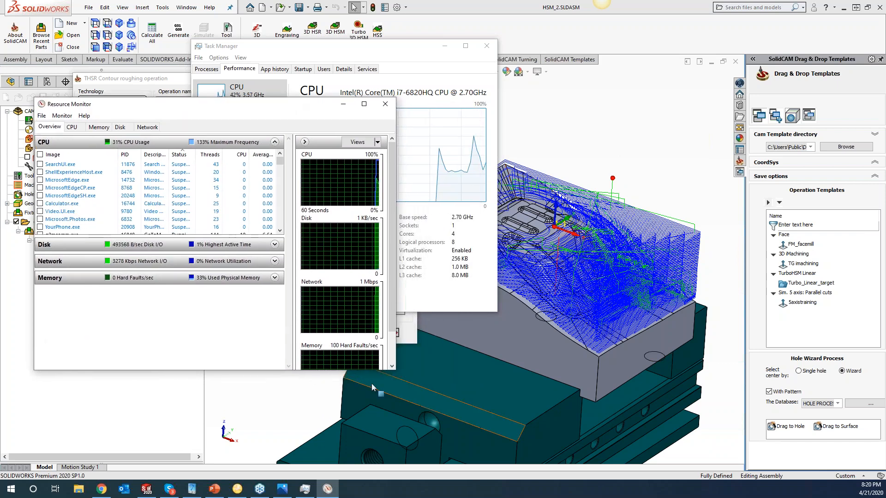
left_click_drag(395, 369, 619, 457)
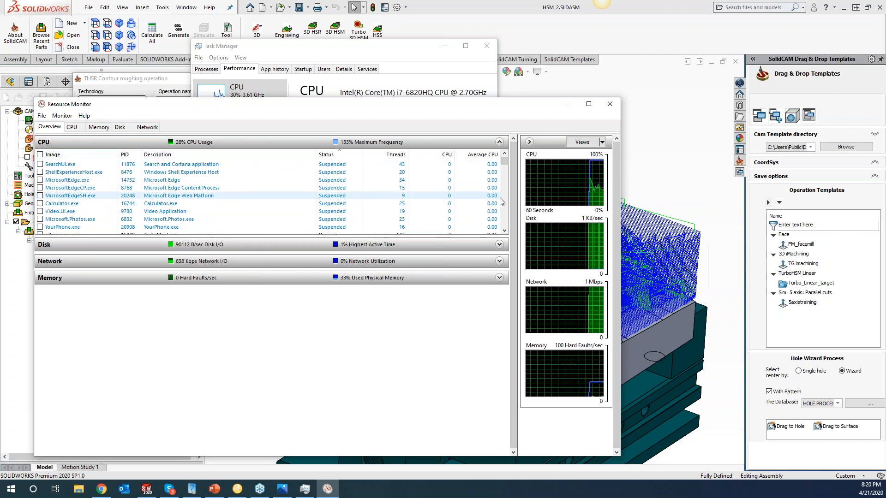
left_click(72, 128)
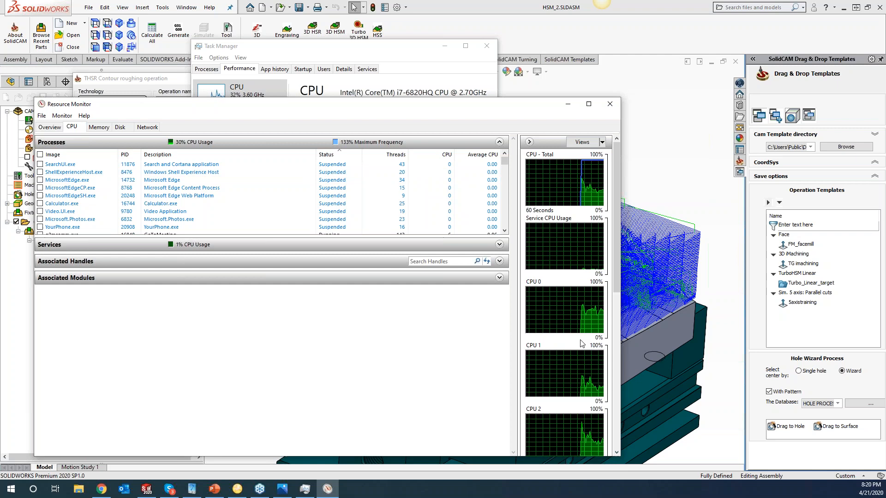
left_click_drag(615, 284, 618, 431)
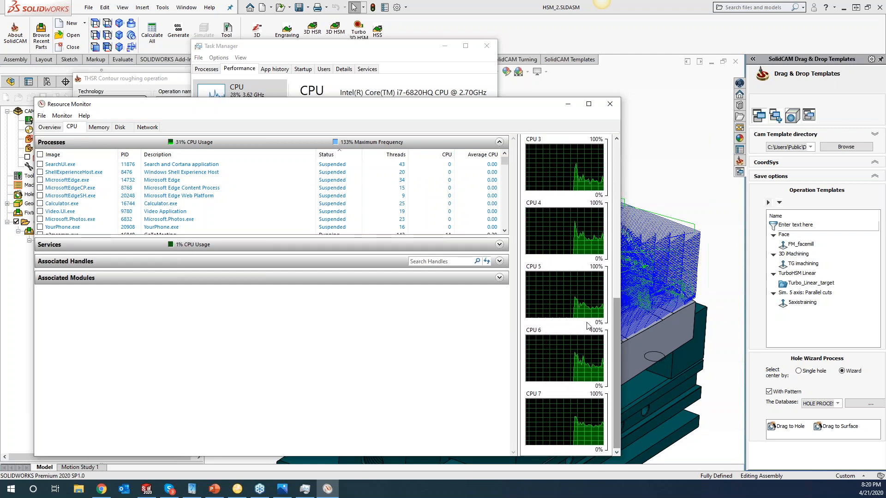
- Return to SolidCAM and recalculate the THSR_Cntr_target operation
left_click(166, 83)
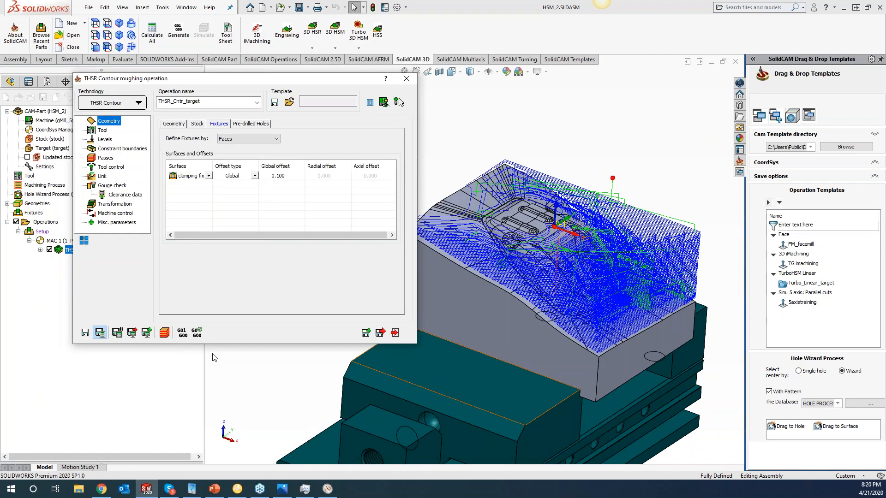
left_click(100, 332)
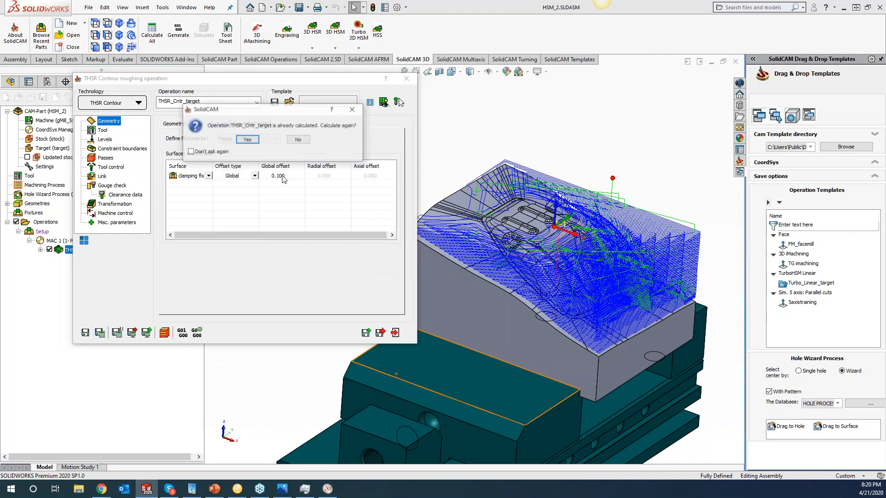
left_click(248, 140)
- Switch to Resource Monitor to examine the load on each CPU core during the calculation, and minimize it
left_click(327, 488)
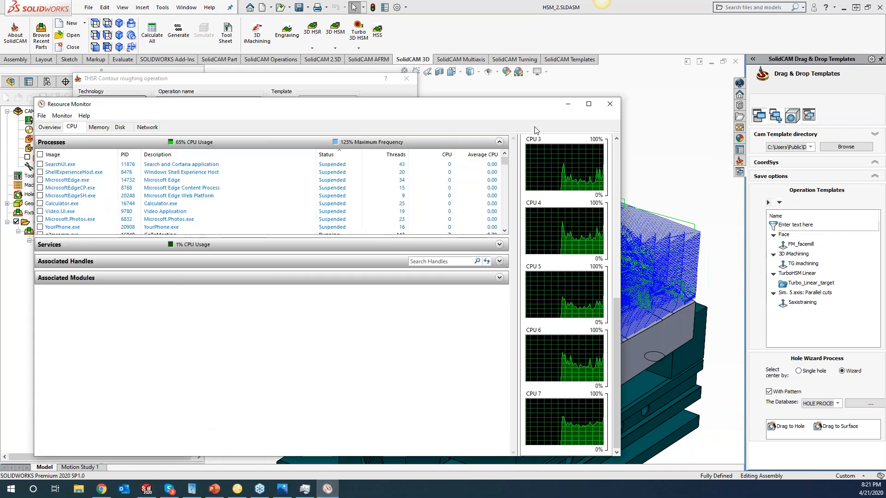
left_click_drag(515, 108, 535, 74)
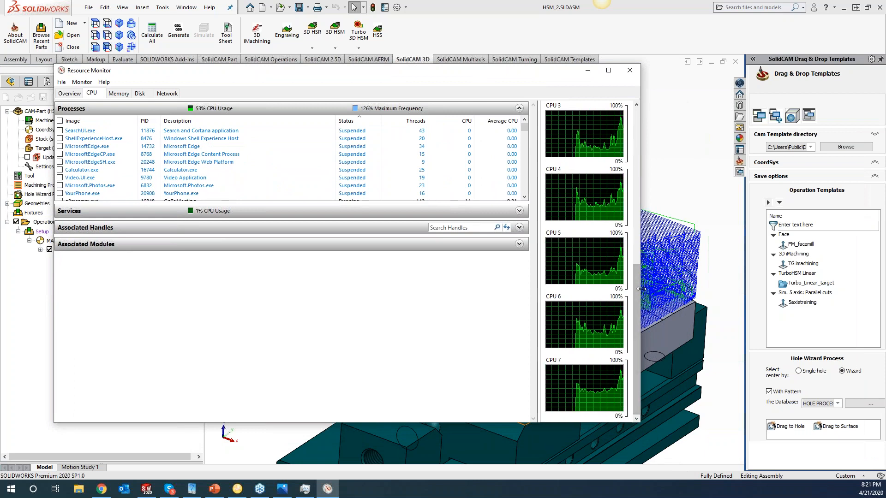
scroll(639, 277, "up", 2)
left_click_drag(639, 277, 638, 157)
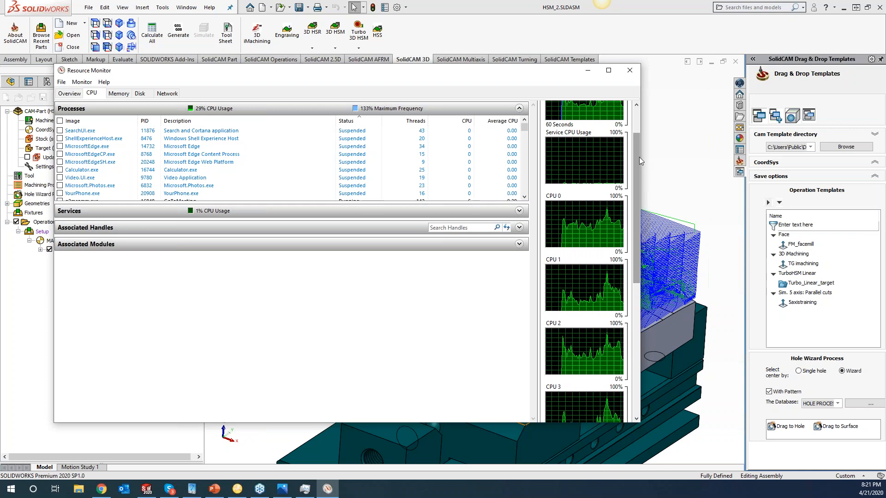
left_click(588, 70)
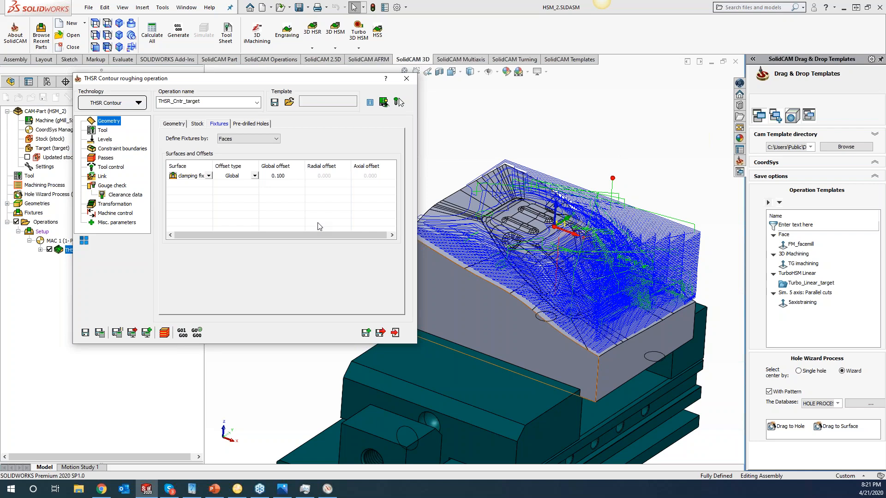
- Simulate the contour roughing operation in SolidVerify
left_click(353, 391)
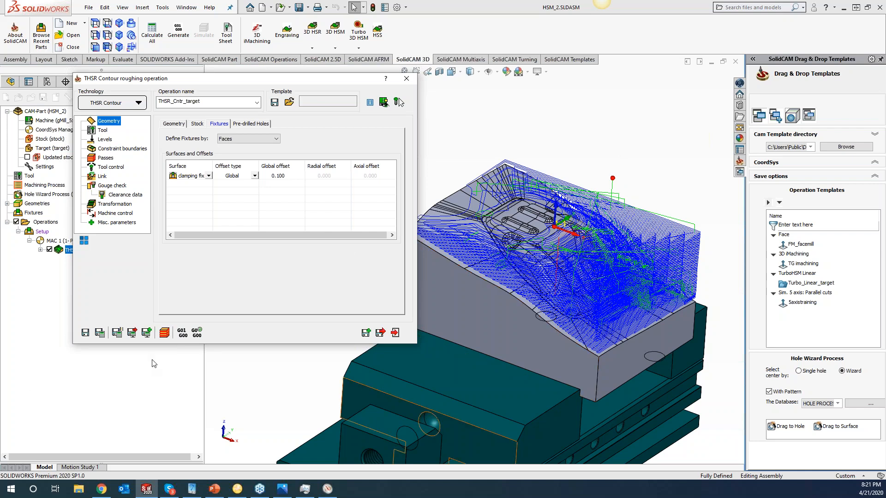
left_click(164, 334)
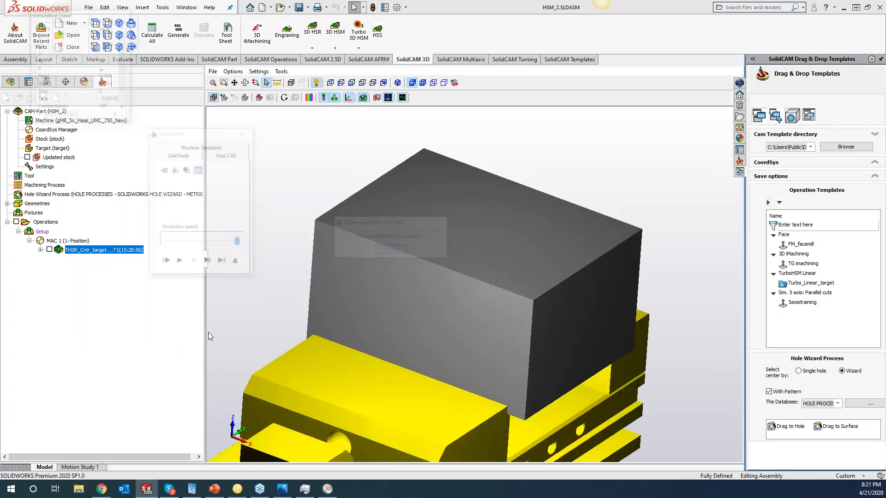
left_click(179, 262)
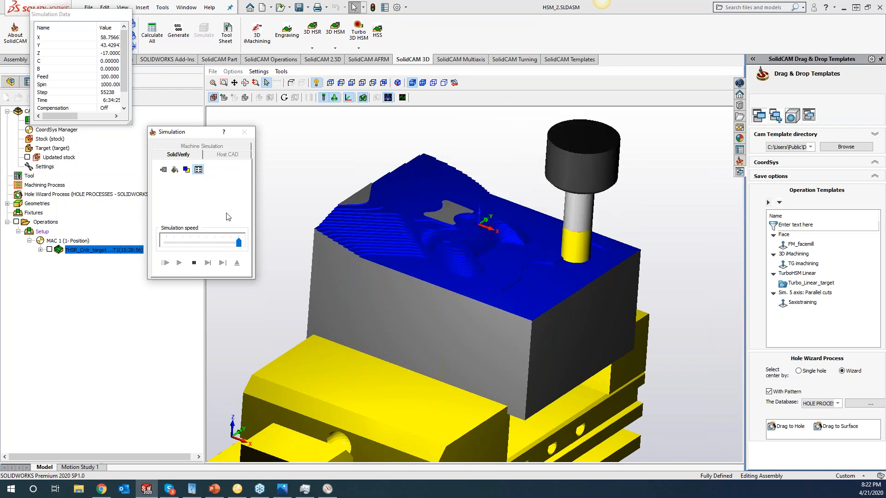
- Review the simulation's general and accuracy settings, and stop and close the simulation
left_click(252, 72)
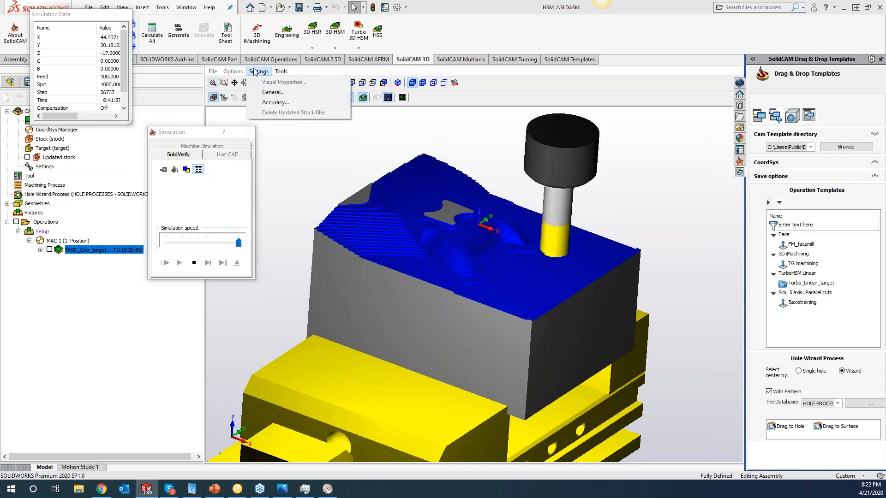
left_click(270, 92)
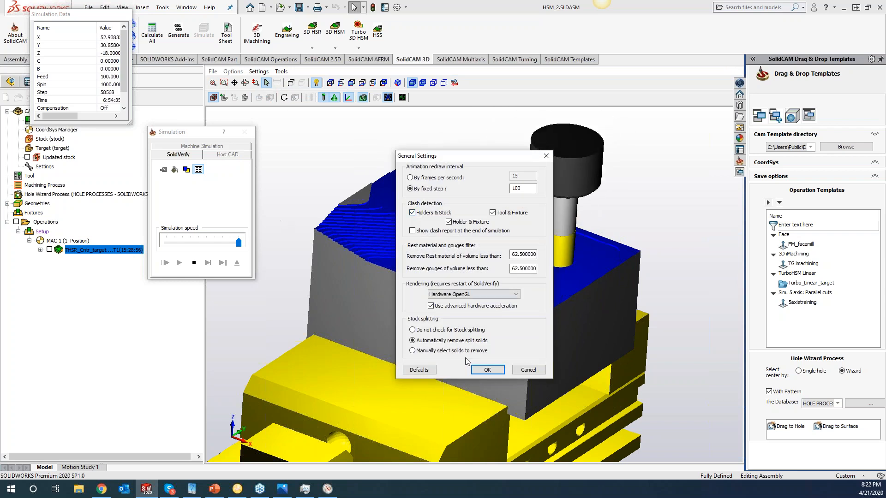
left_click(487, 370)
left_click(258, 72)
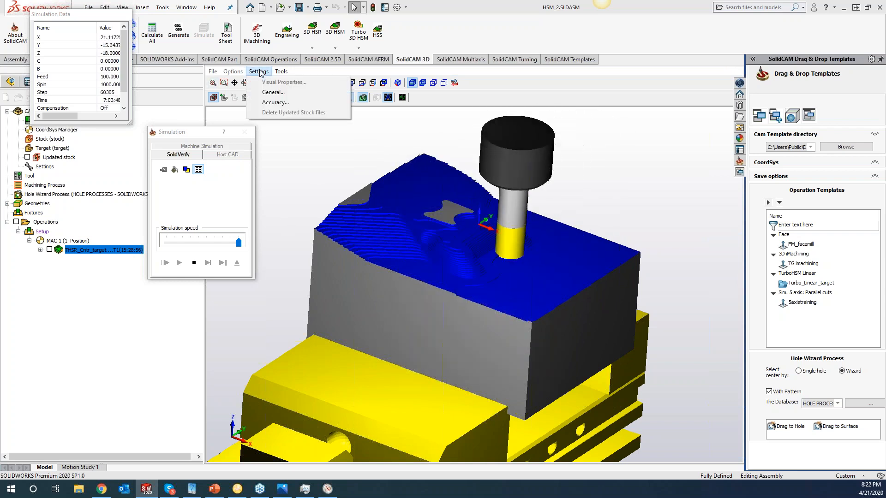
left_click(274, 103)
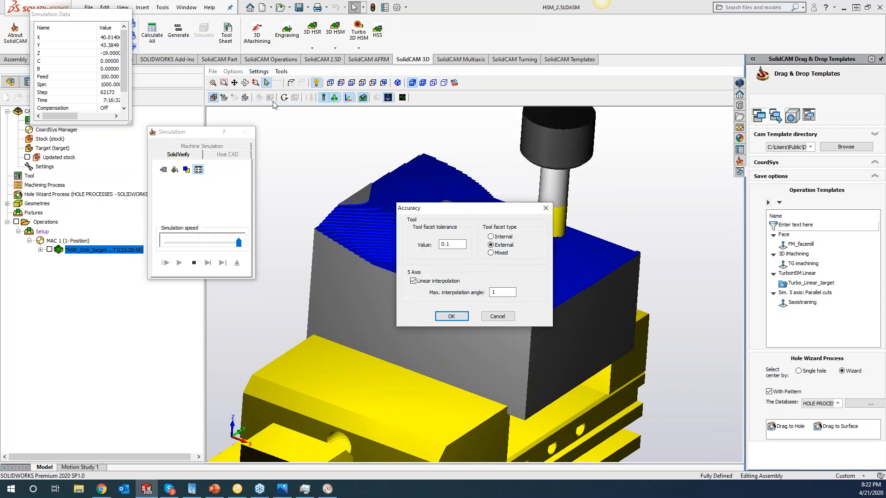
left_click(455, 316)
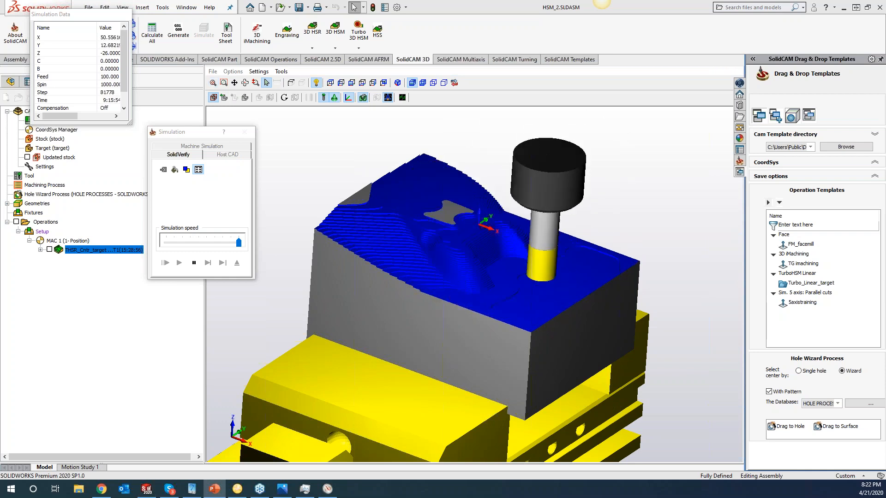
left_click(193, 262)
left_click(245, 132)
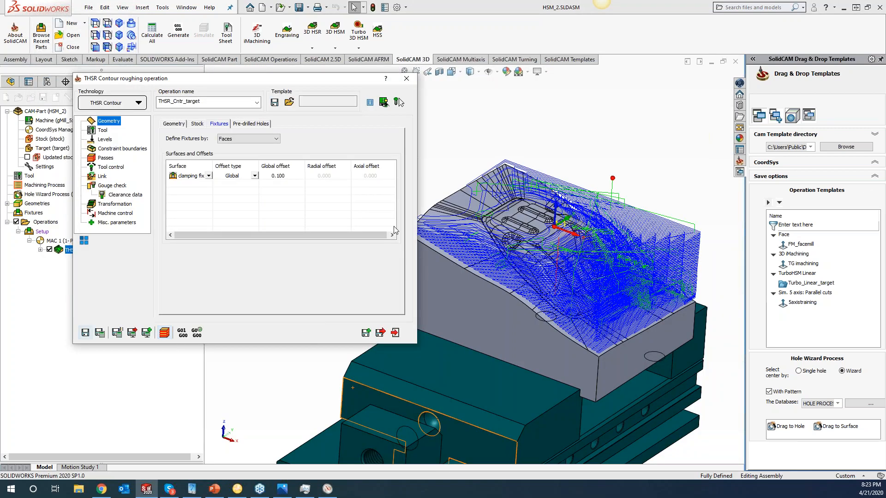
- Enable adaptive feed rate in the contour operation's tool feed control, with a minimum feed rate of 50%
left_click(102, 131)
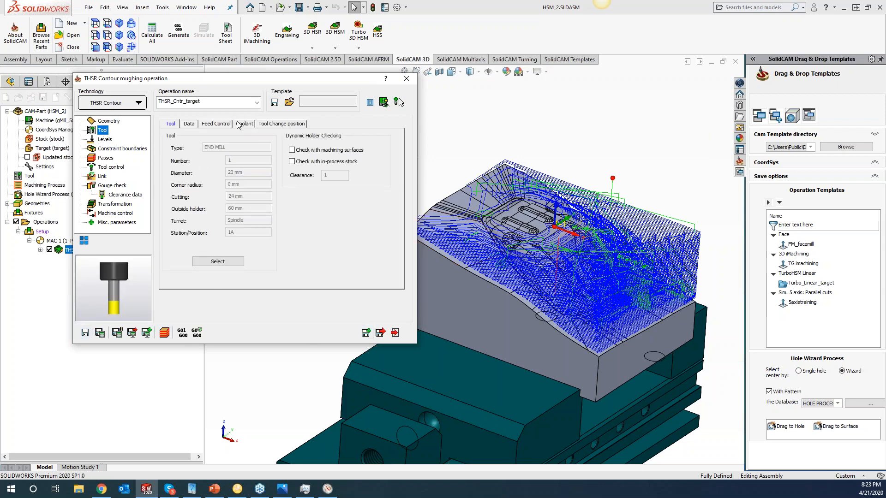
left_click(219, 125)
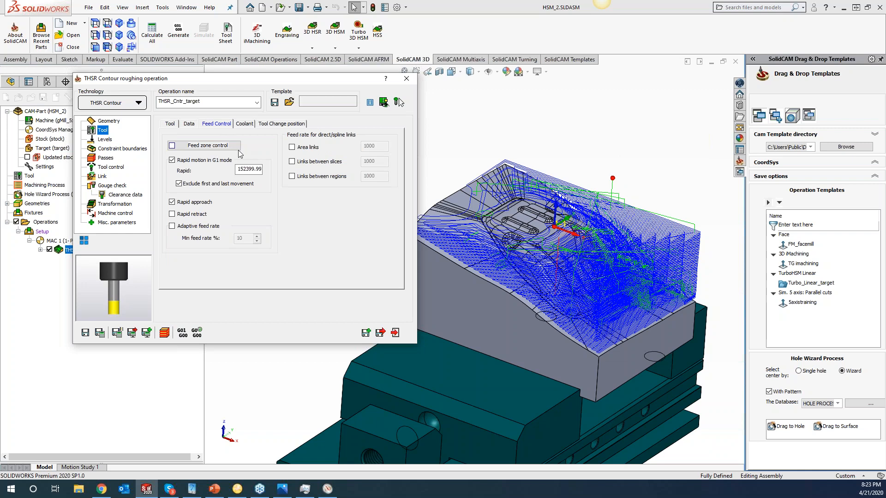
left_click(172, 226)
left_click_drag(244, 84, 361, 83)
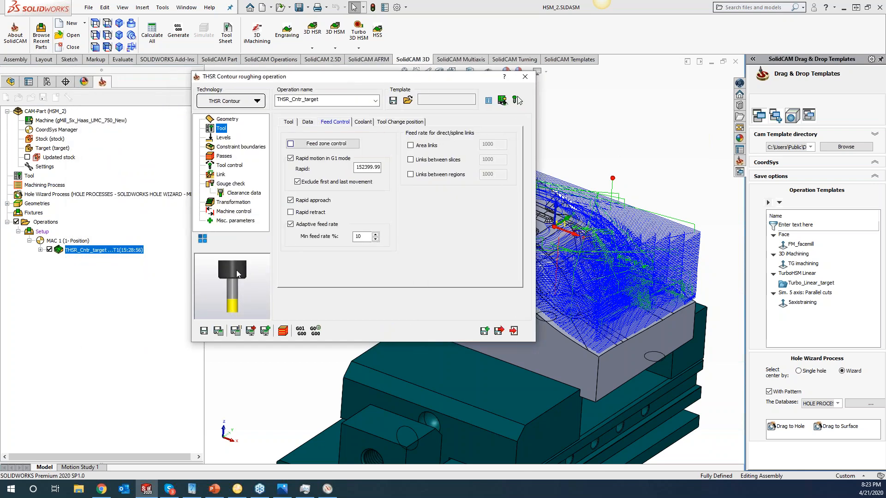
left_click(291, 224)
left_click(291, 225)
left_click(296, 228)
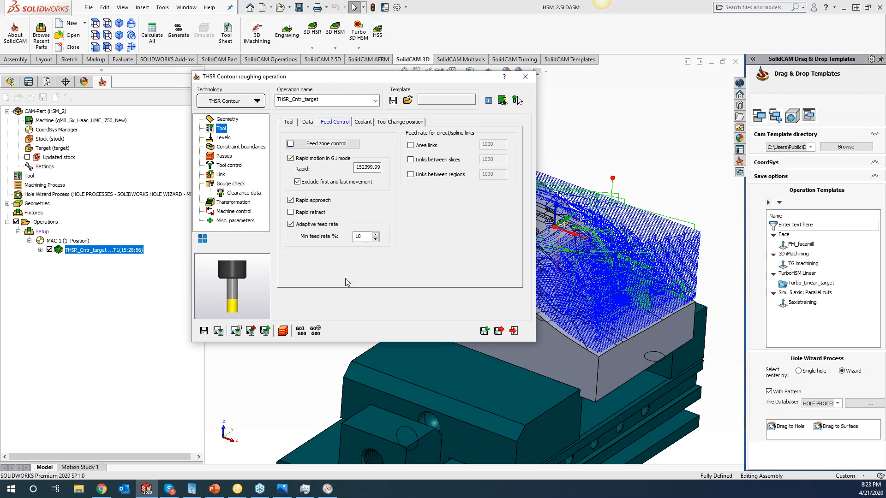
left_click(375, 233)
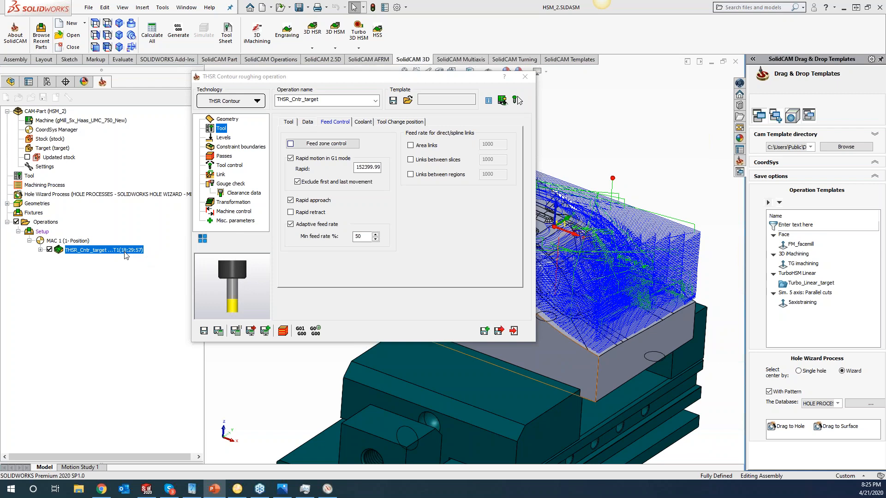
- Disable adaptive feed rate in the contour operation, recalculate it, and review its tool and feed data
left_click(290, 224)
left_click(219, 331)
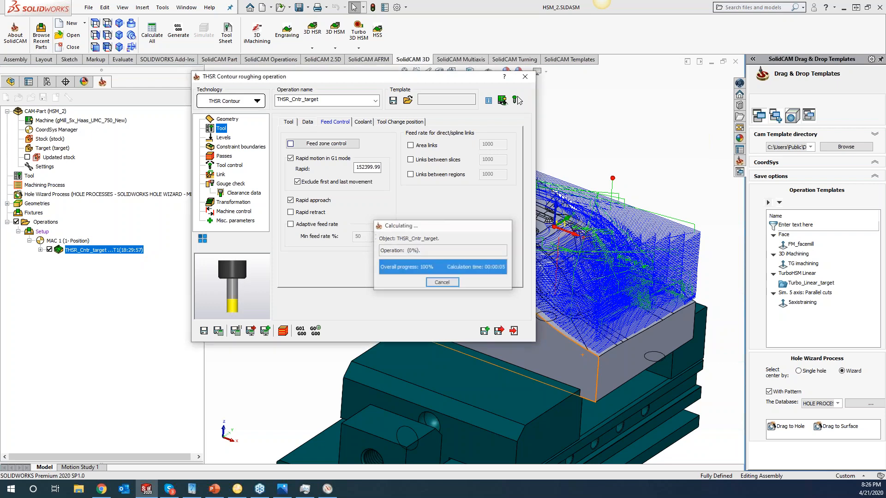
left_click(517, 100)
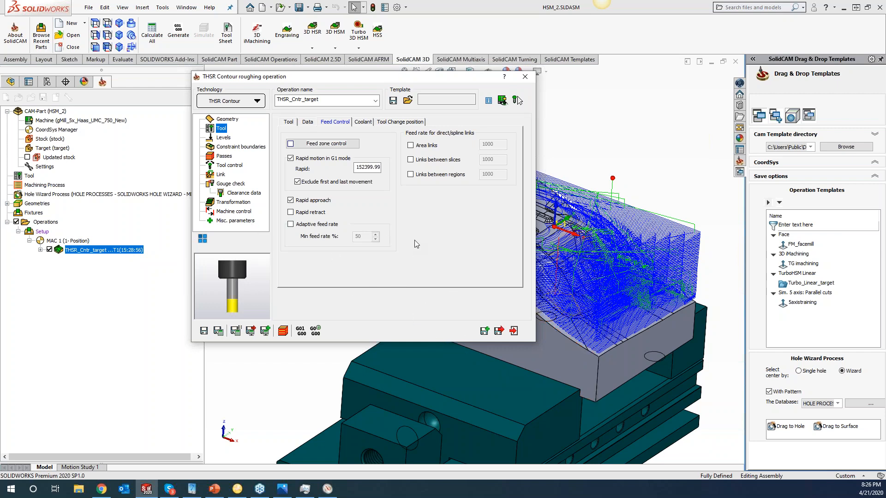
left_click(308, 122)
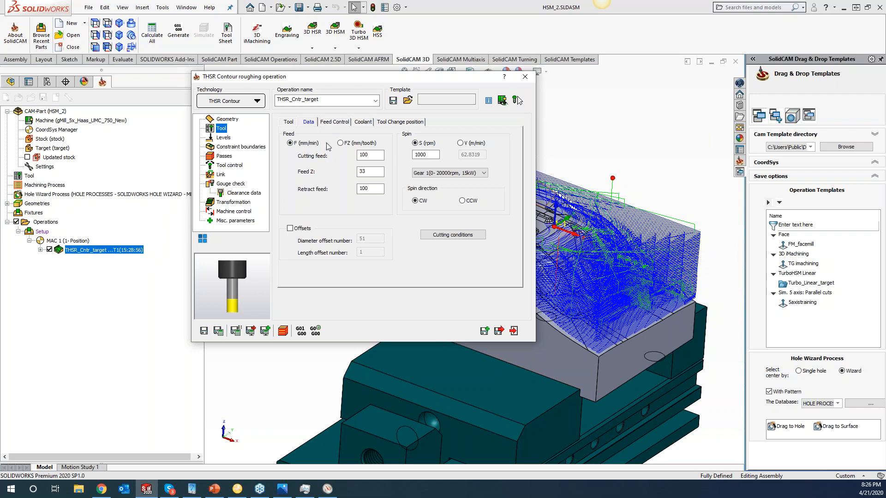
left_click(289, 122)
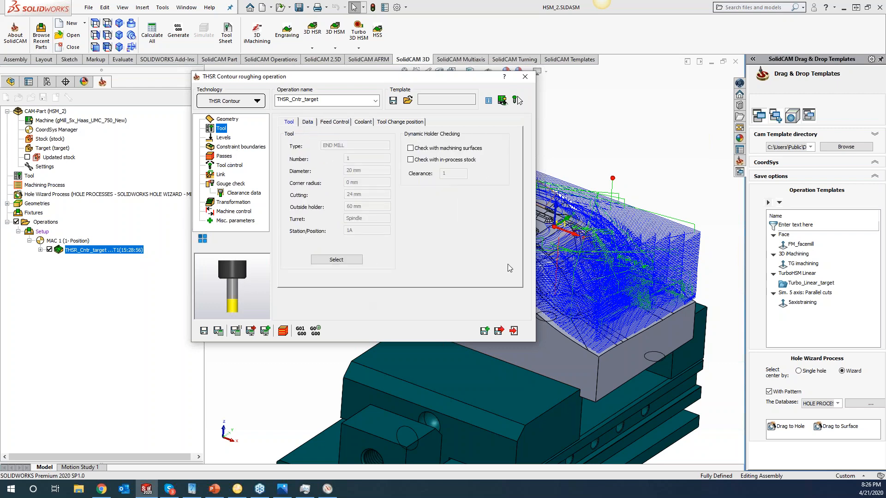
- Save and copy the contour roughing operation, and change the copy's technology to THSR Rest
left_click(484, 332)
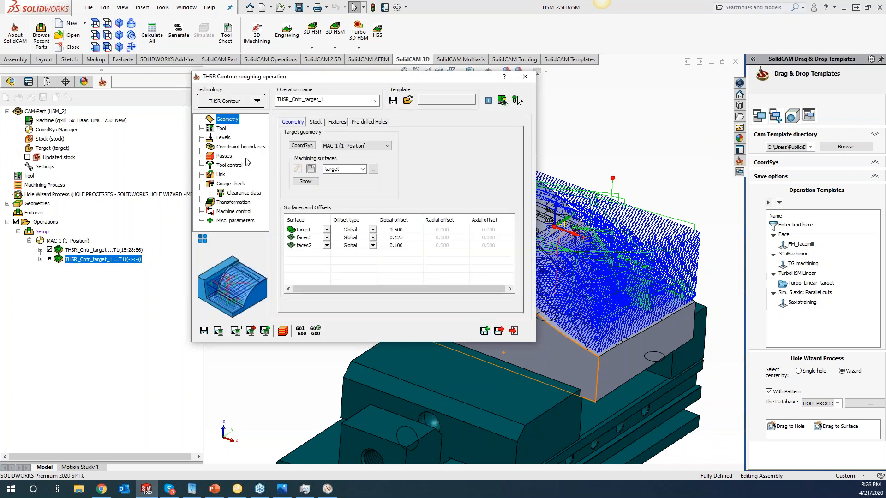
left_click(256, 101)
left_click(240, 134)
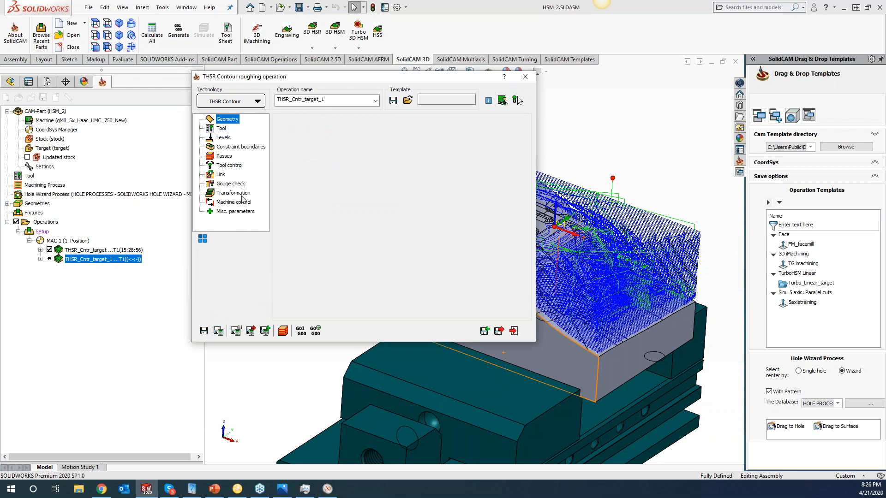
- Assign tool number 7, the 10 mm end mill, to the rest roughing operation
left_click(222, 128)
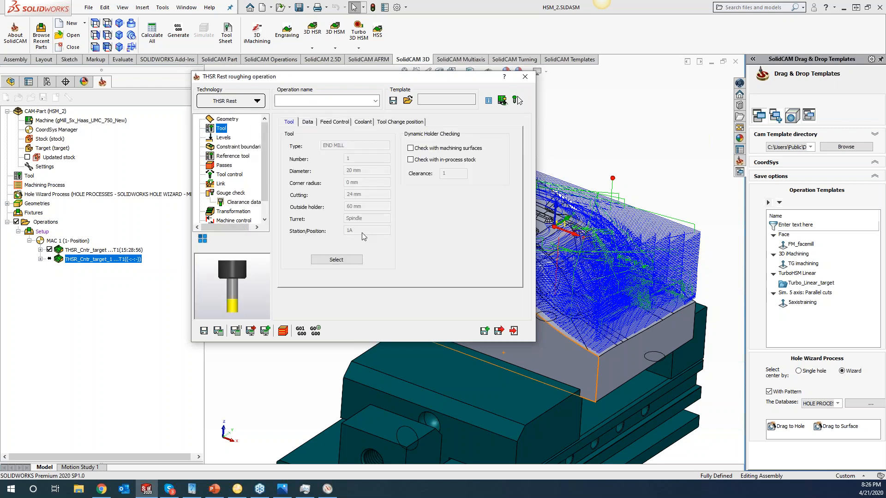
left_click(339, 261)
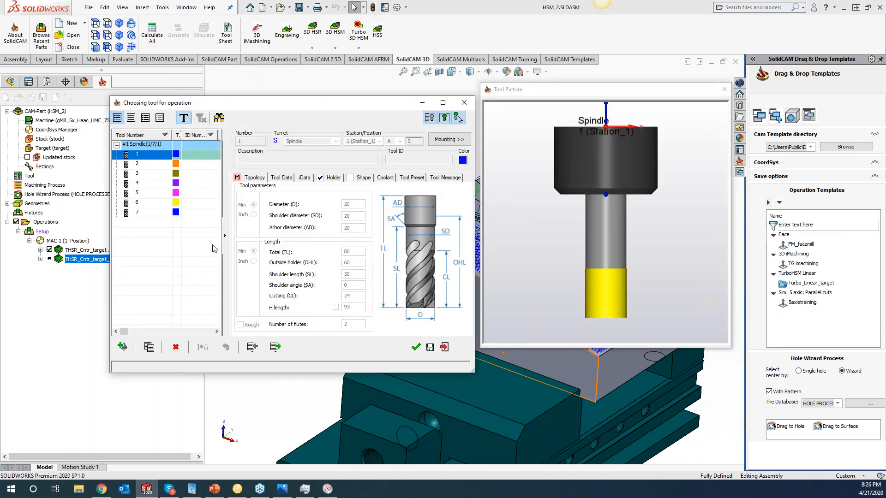
left_click(158, 215)
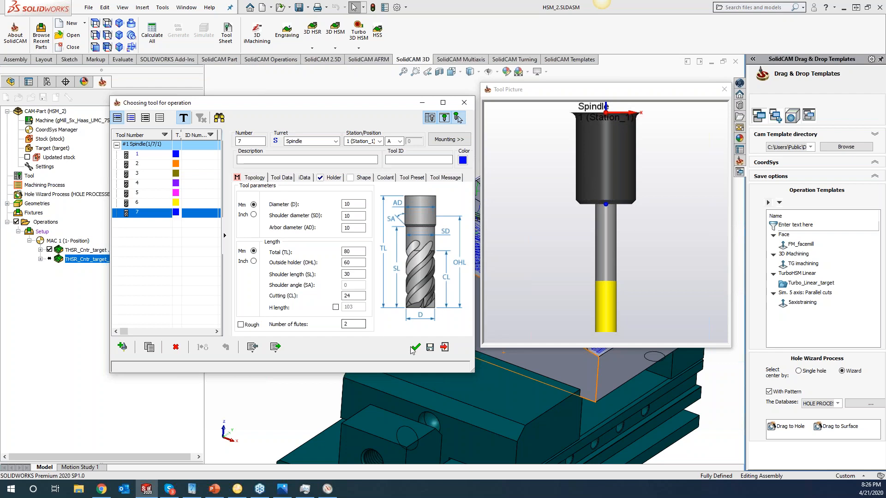
left_click(416, 347)
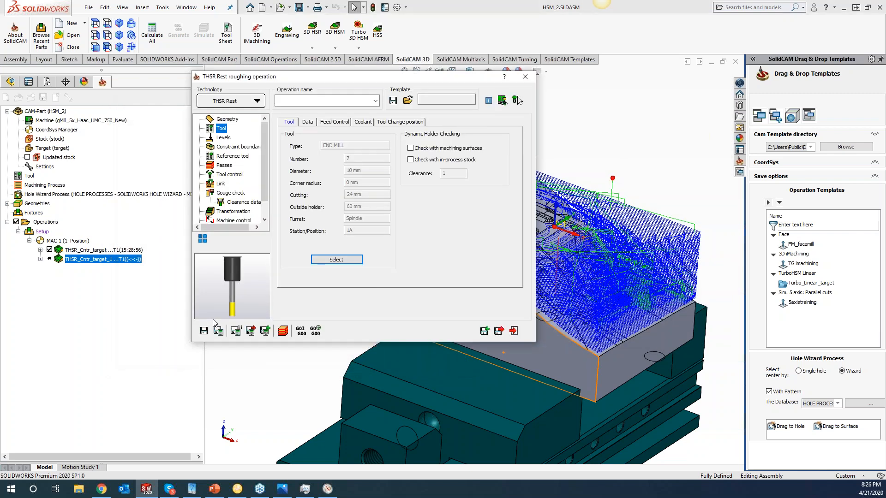
- Review the rest roughing operation's geometry and stock settings, and save and calculate the operation
left_click(225, 138)
left_click(222, 129)
left_click(231, 119)
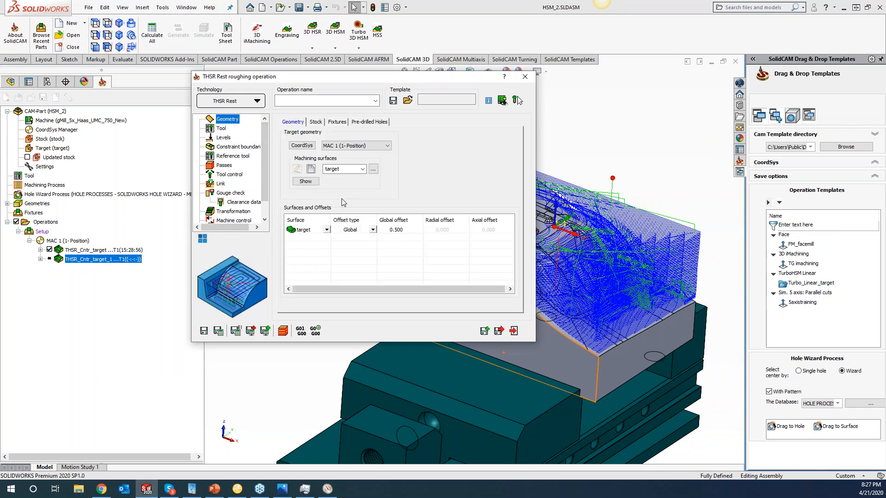
left_click(316, 122)
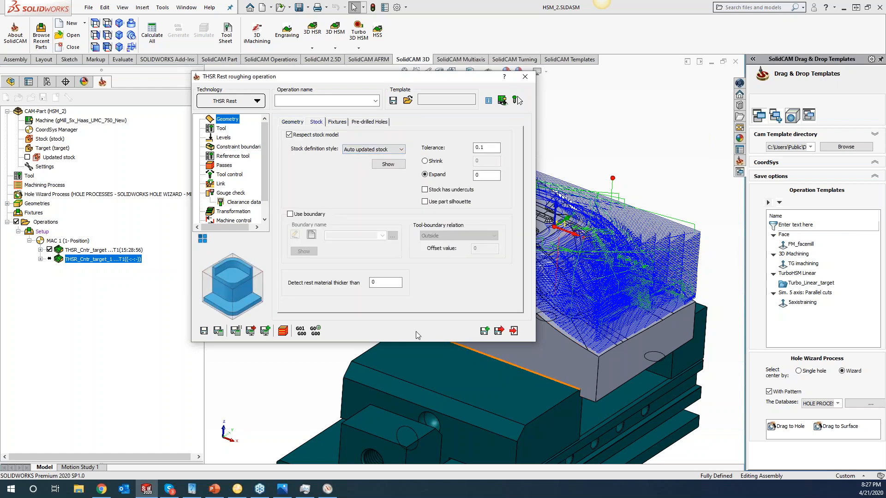
left_click(218, 331)
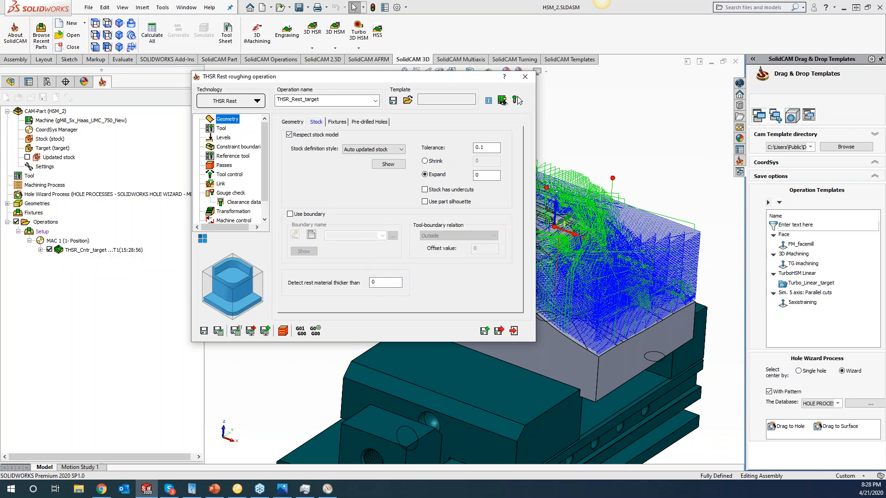
- Hide the contour toolpath to inspect the rest roughing toolpath alone, and close the operation and hide its toolpath
left_click(49, 250)
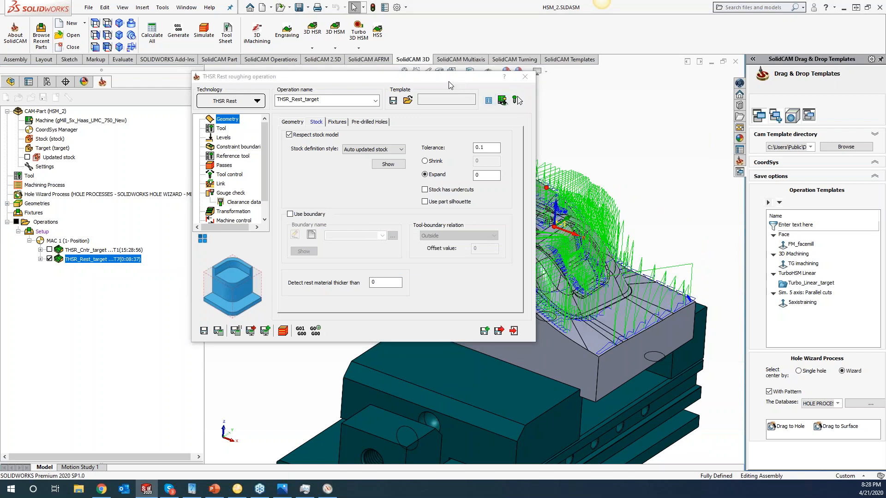
left_click_drag(448, 81, 311, 56)
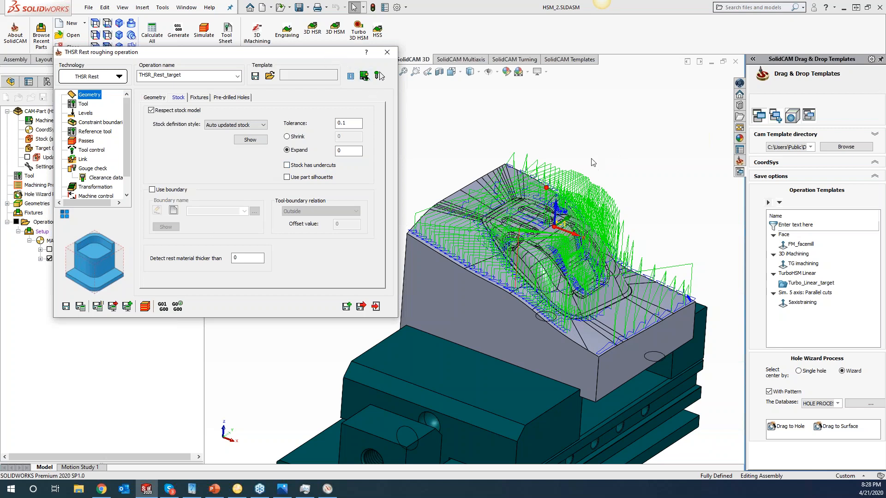
left_click(551, 134)
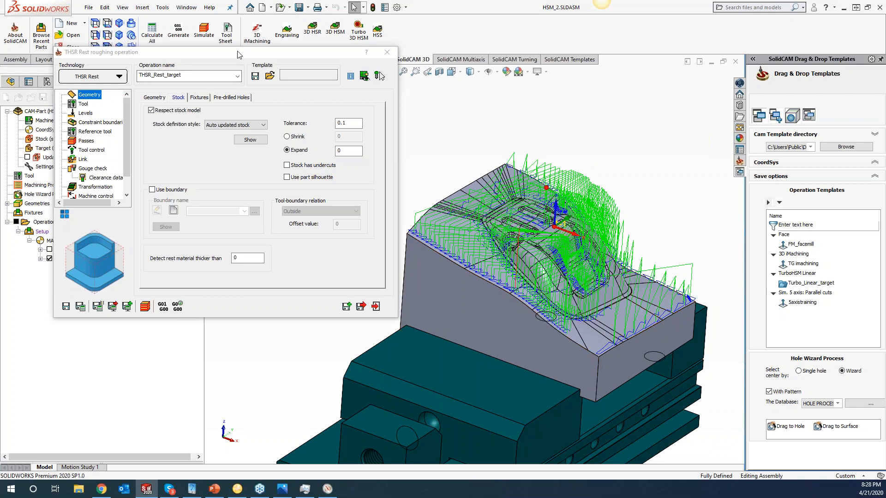
left_click_drag(234, 52, 251, 45)
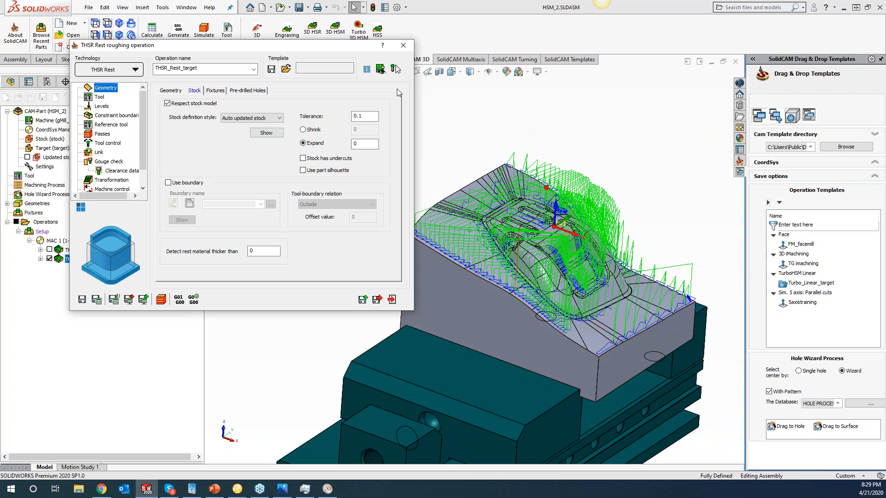
left_click(408, 47)
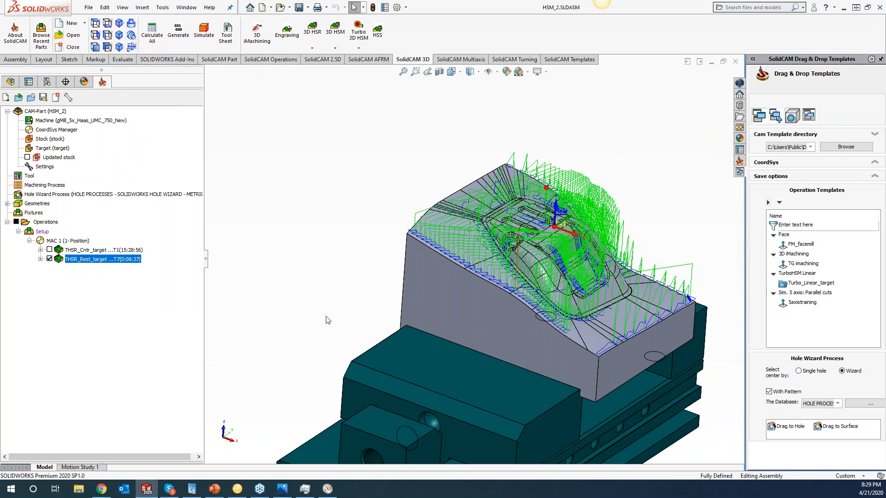
left_click(50, 258)
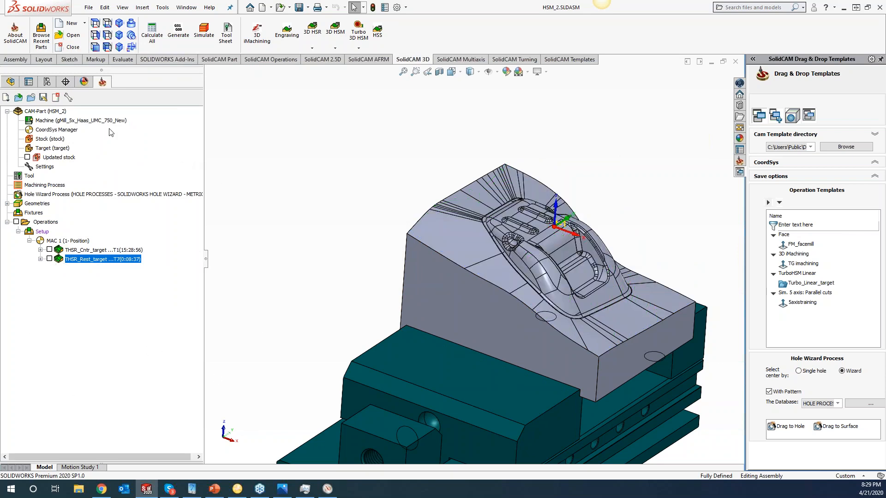
- Close the HSM_2 CAM-Part and open the recent CAM-Part HSM_3.prz from the HSM turbo folder
left_click(55, 97)
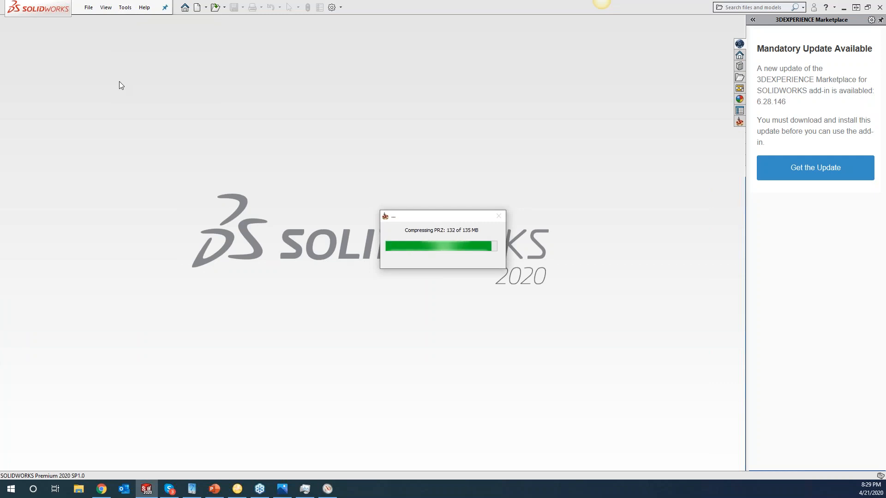
left_click(125, 8)
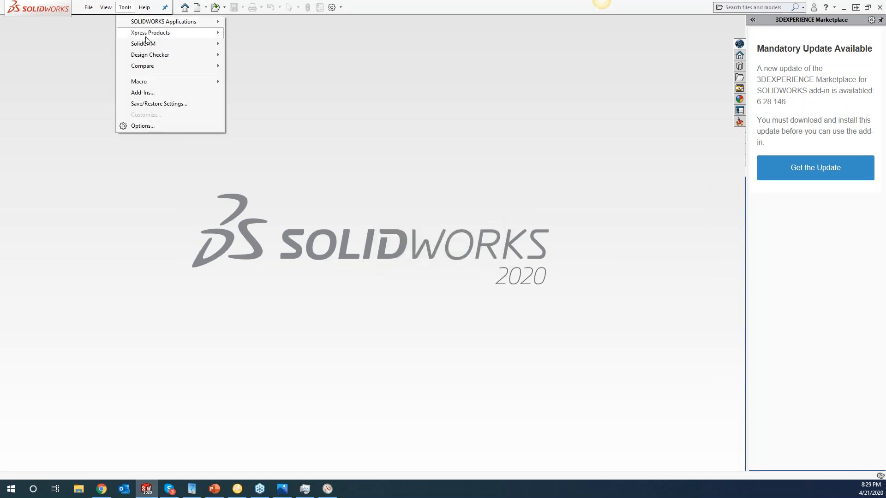
mouse_move(148, 43)
mouse_move(312, 238)
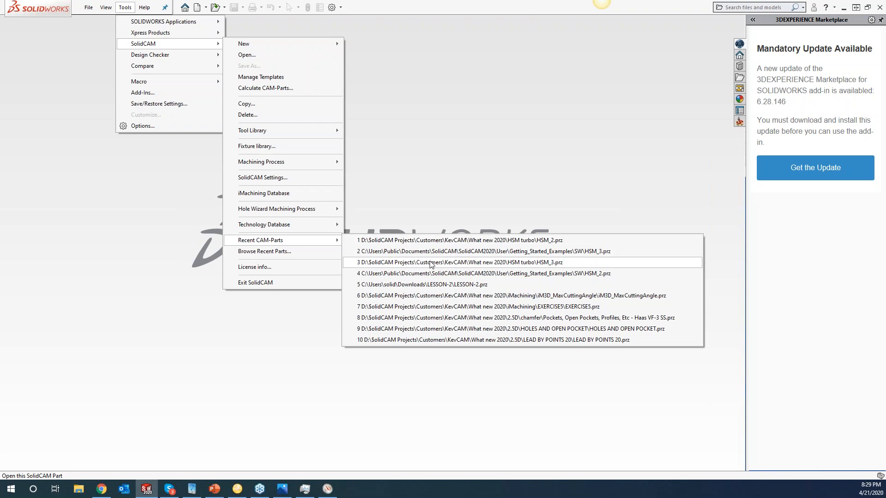
left_click(431, 262)
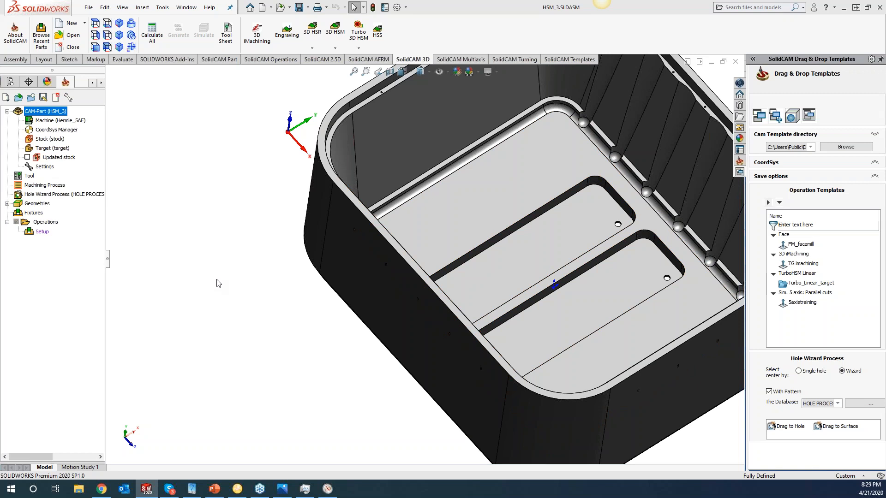
key("f")
scroll(435, 275, "down", 3)
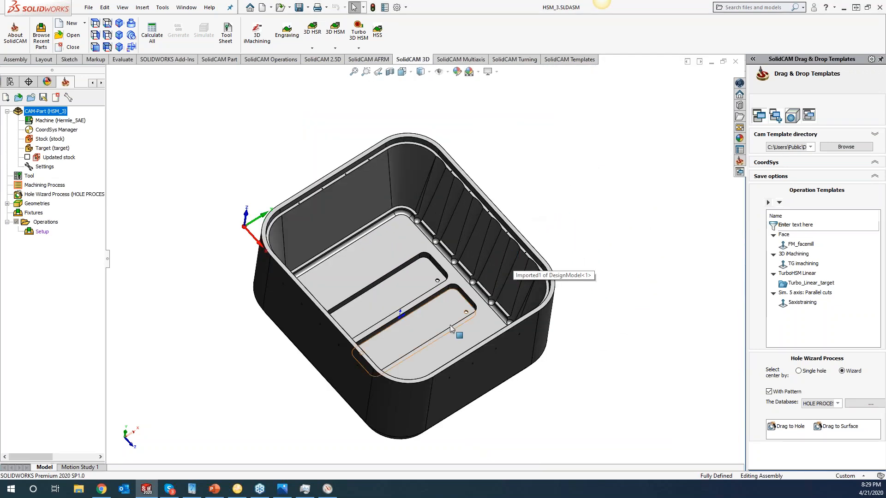
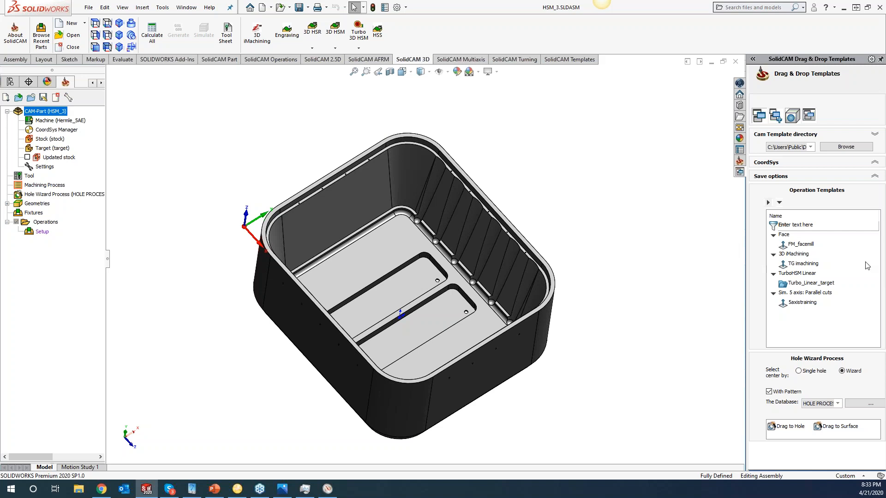
key("alt+Tab")
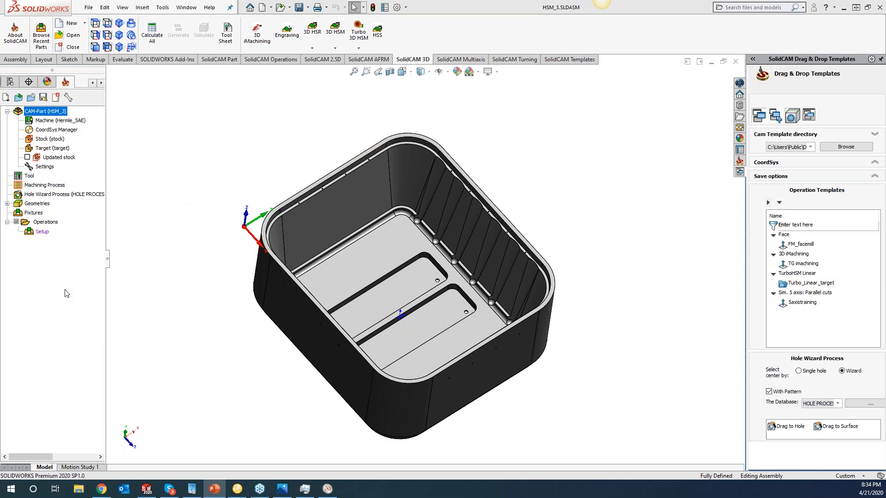
right_click(50, 223)
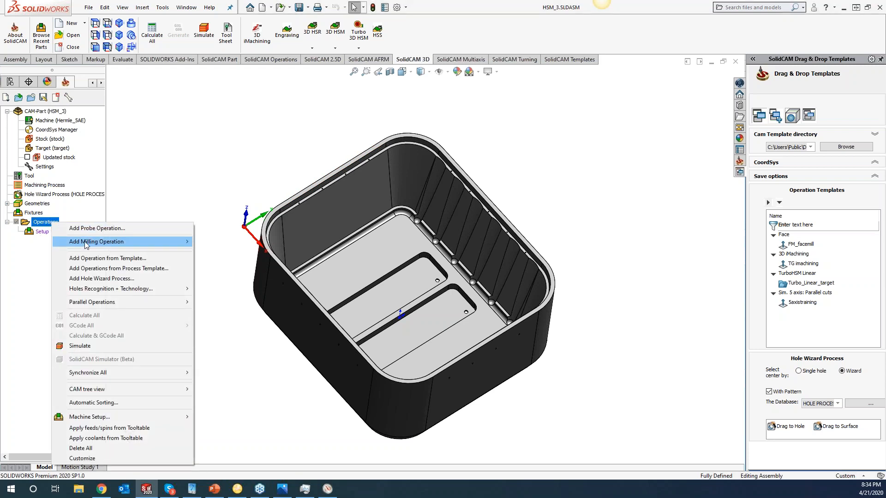
mouse_move(84, 241)
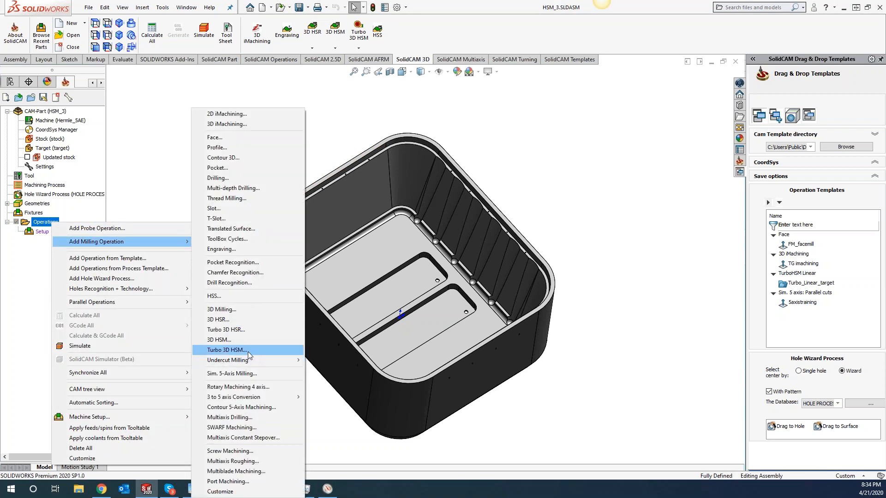
left_click(248, 351)
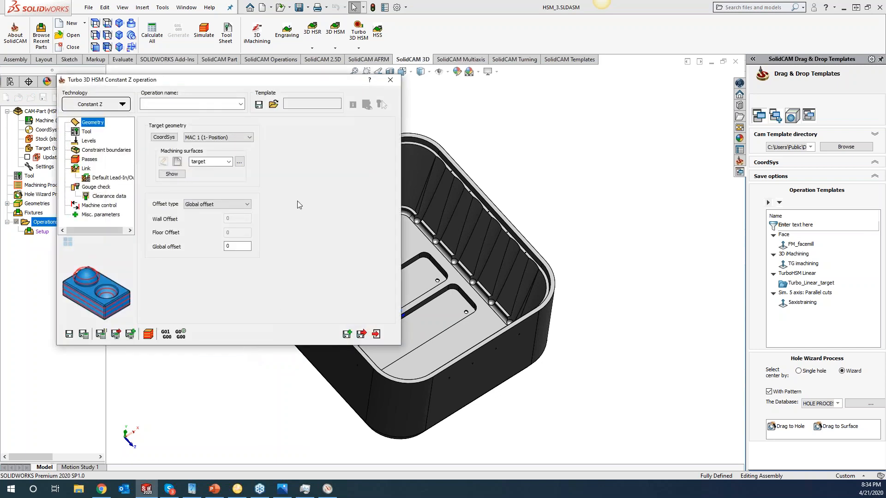
left_click(390, 79)
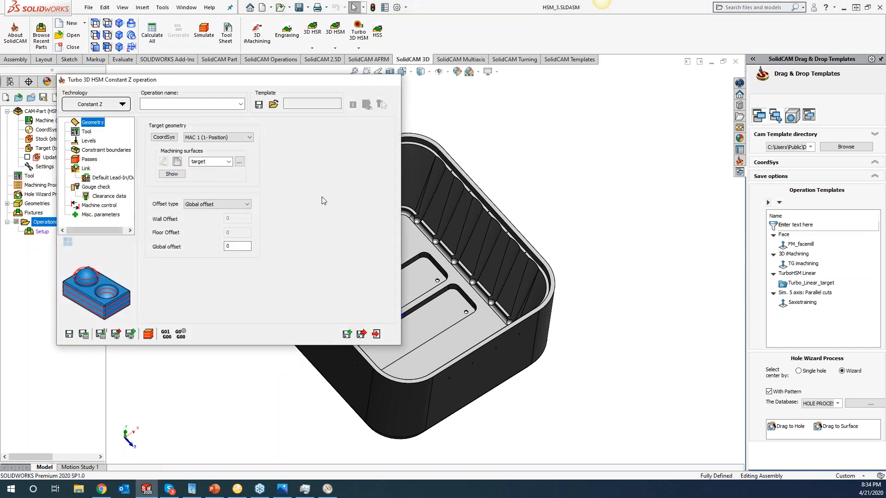
- Add a Turbo 3D HSR contour roughing operation and make it respect the auto updated stock model
right_click(46, 223)
mouse_move(87, 243)
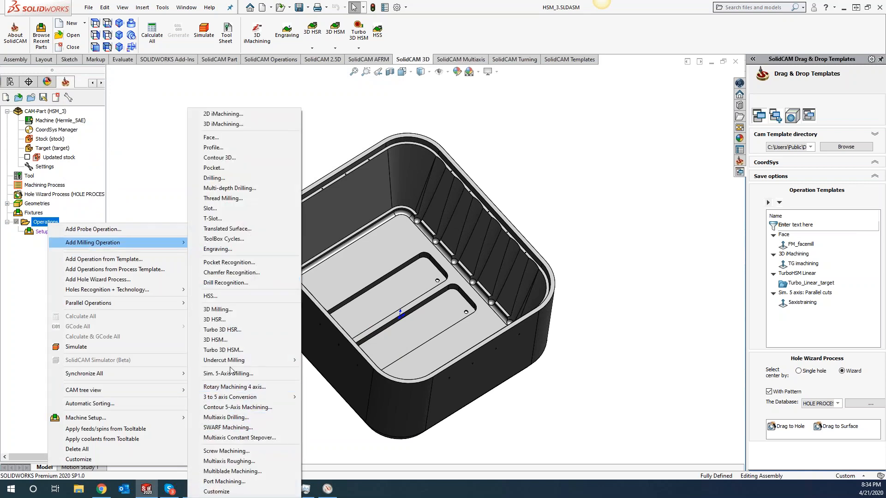
left_click(227, 331)
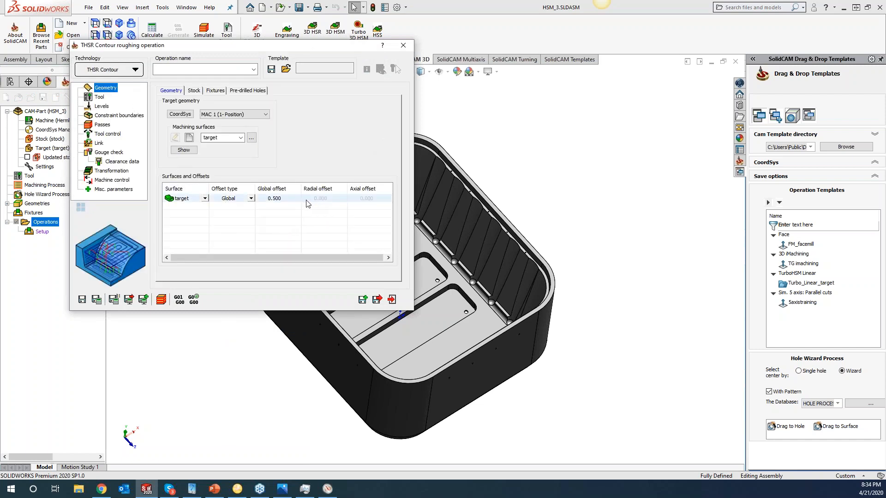
left_click(194, 91)
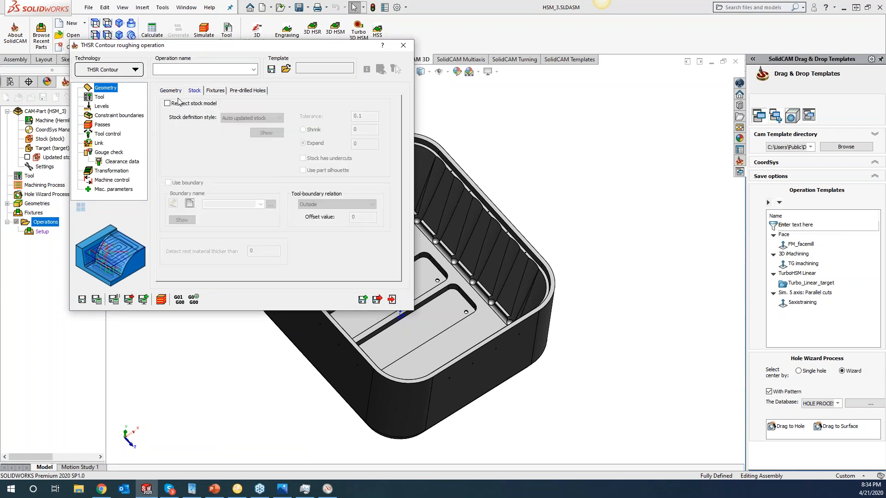
left_click(168, 103)
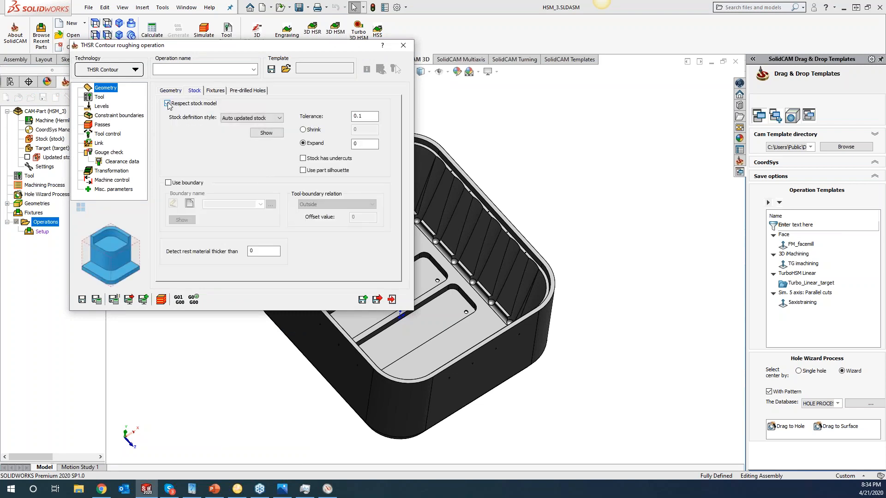
left_click(216, 91)
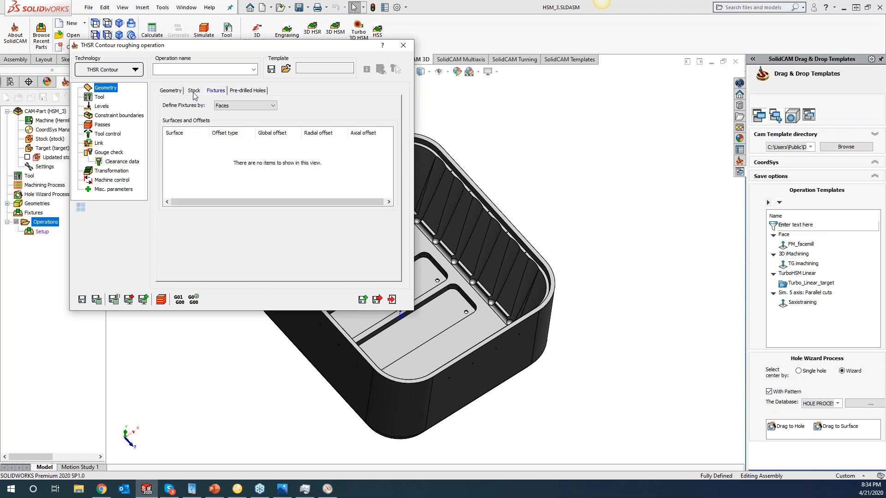
- Assign tool 1, the 30 mm end mill, to the contour roughing operation, and save and calculate it
left_click(99, 98)
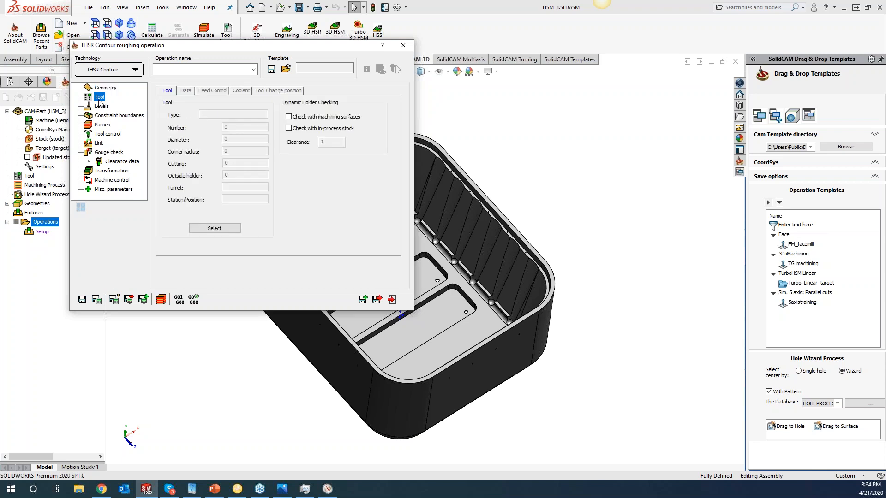
left_click(196, 227)
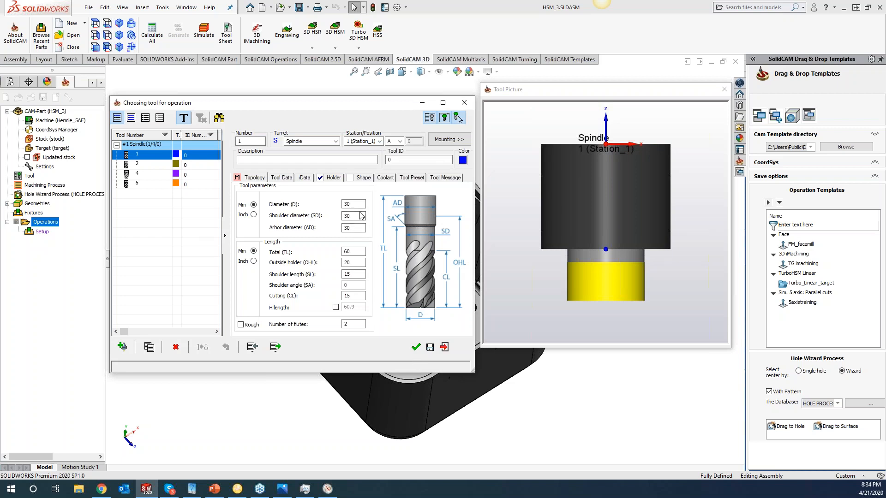
left_click(534, 226)
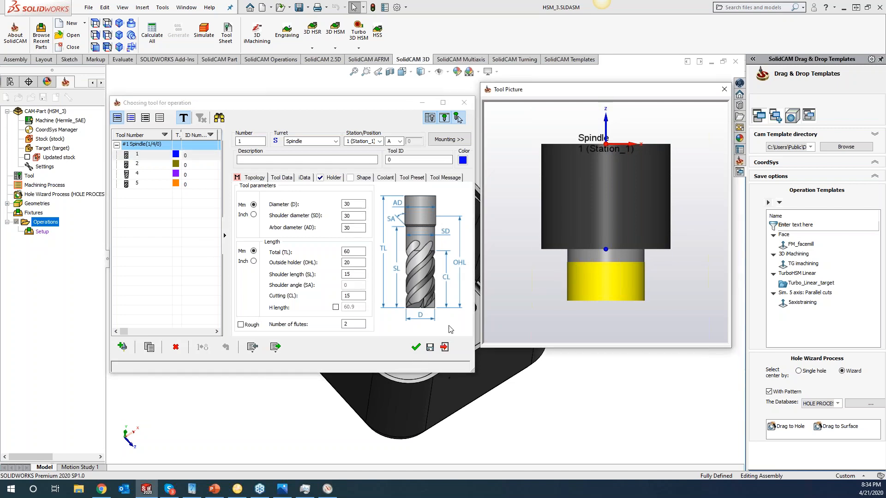
left_click(415, 347)
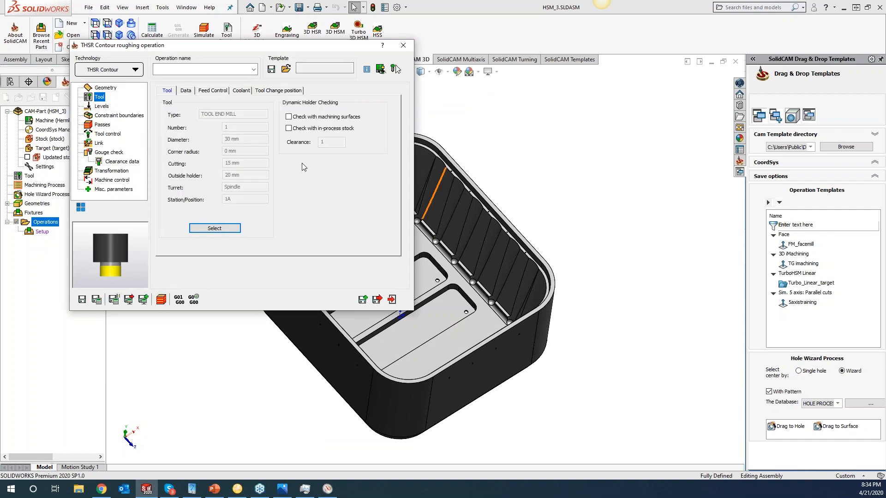
left_click(97, 300)
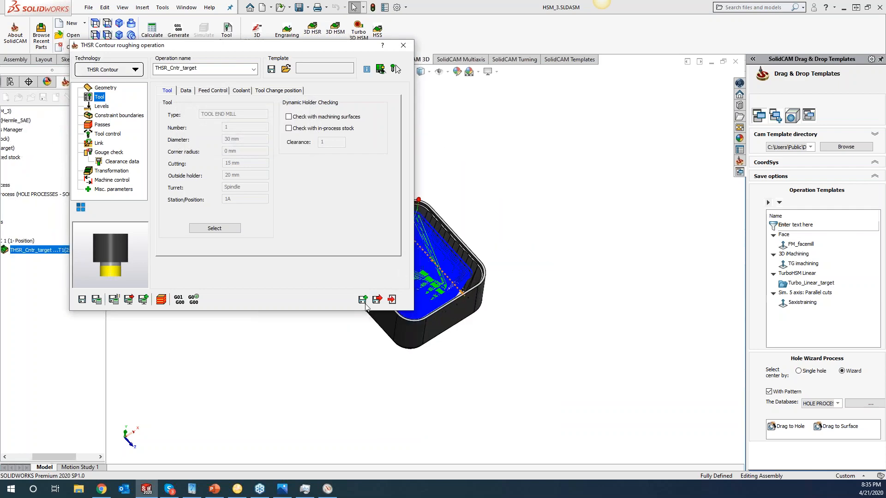
- Simulate the roughing toolpath in SolidVerify, stop clash monitoring for the current operation, and exit after examining the holder's contact with the stock
scroll(477, 239, "down", 5)
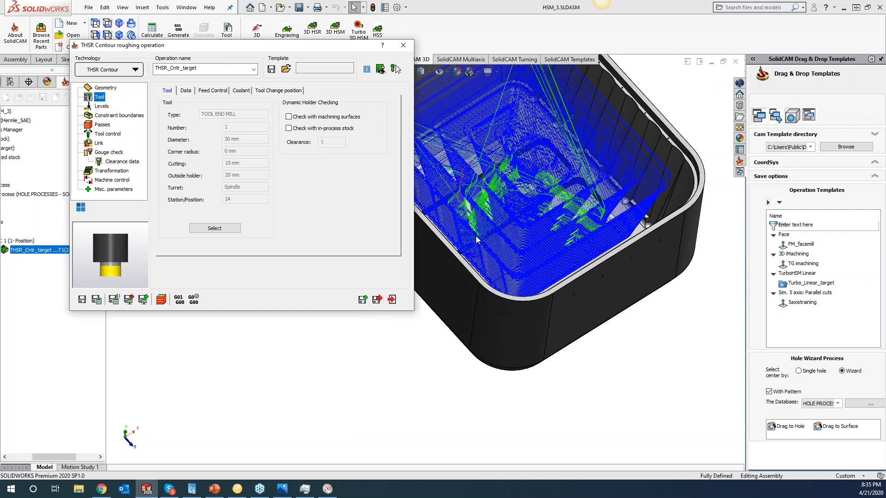
left_click(164, 299)
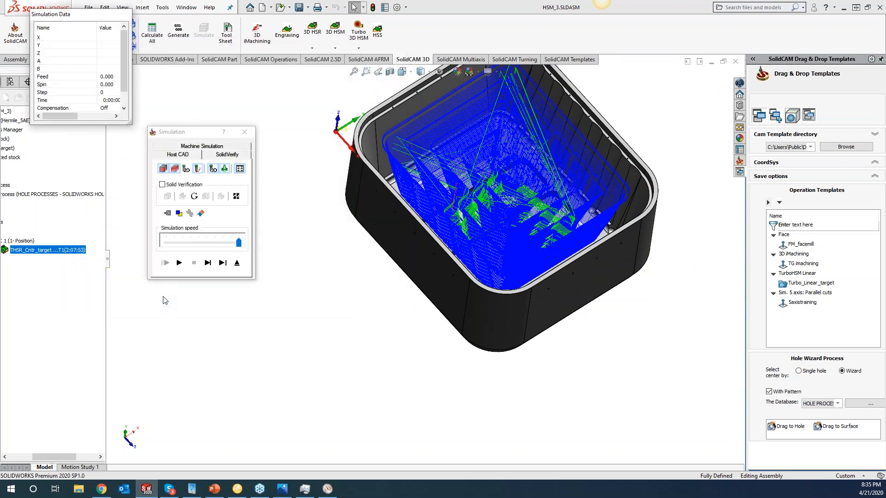
left_click(226, 155)
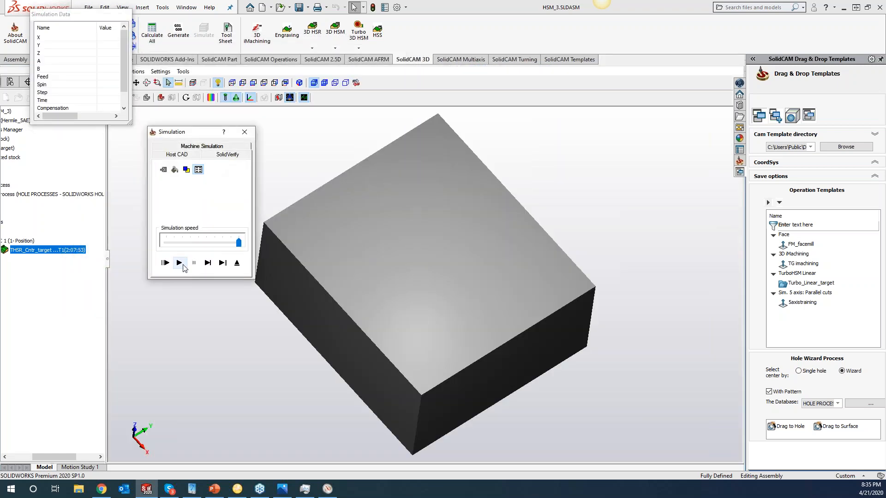
left_click(179, 263)
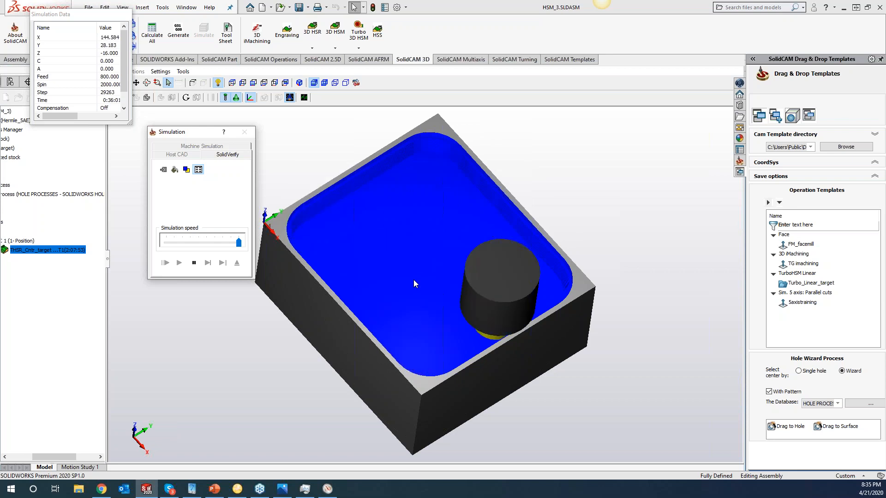
middle_click_drag(592, 232, 592, 232)
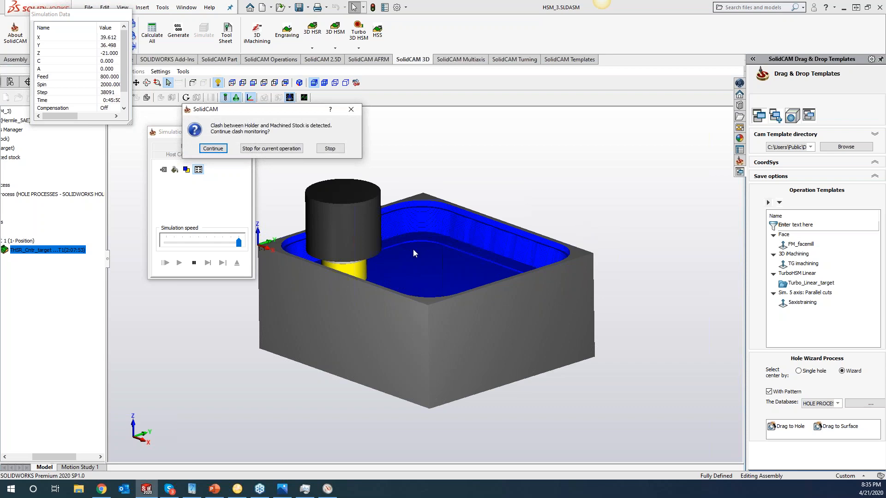
left_click(270, 151)
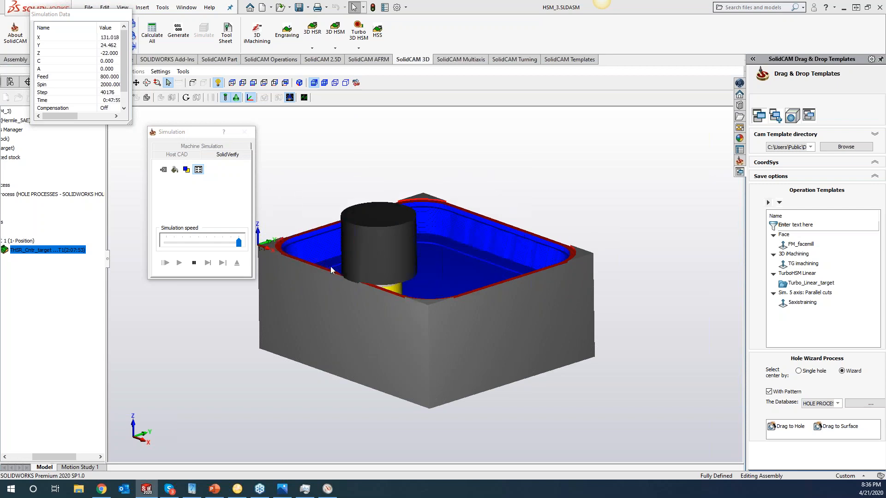
left_click(194, 263)
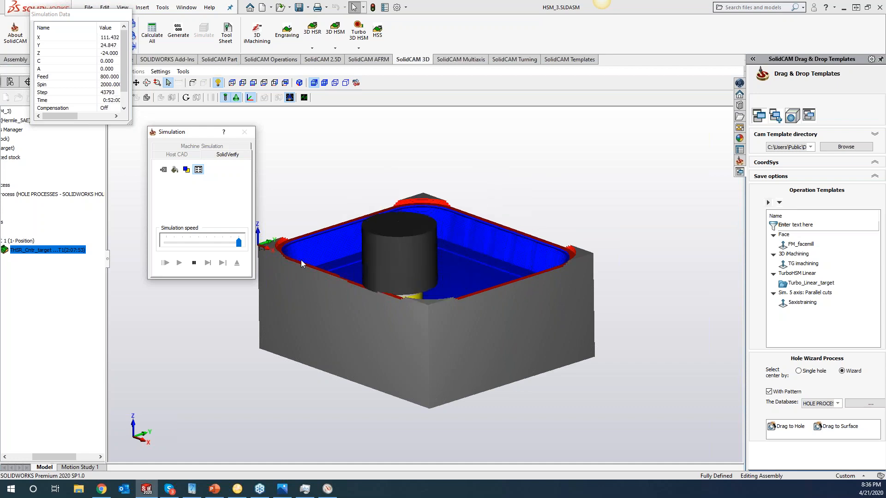
left_click(197, 263)
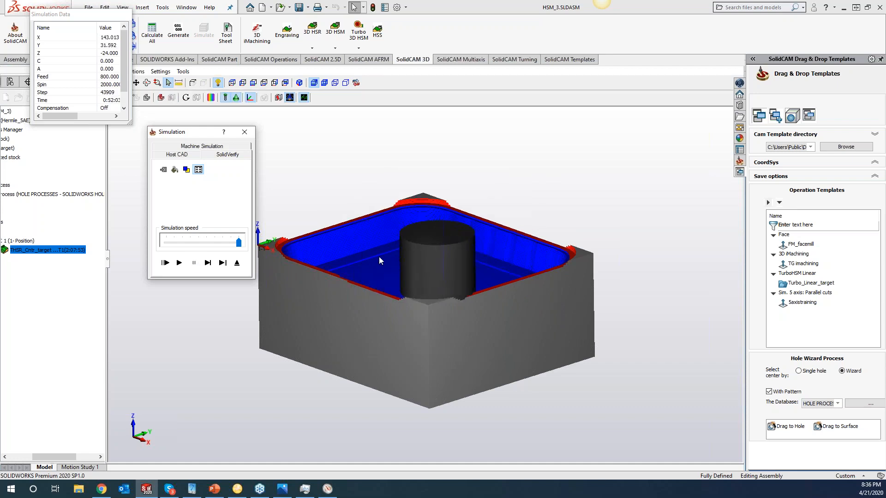
left_click(251, 133)
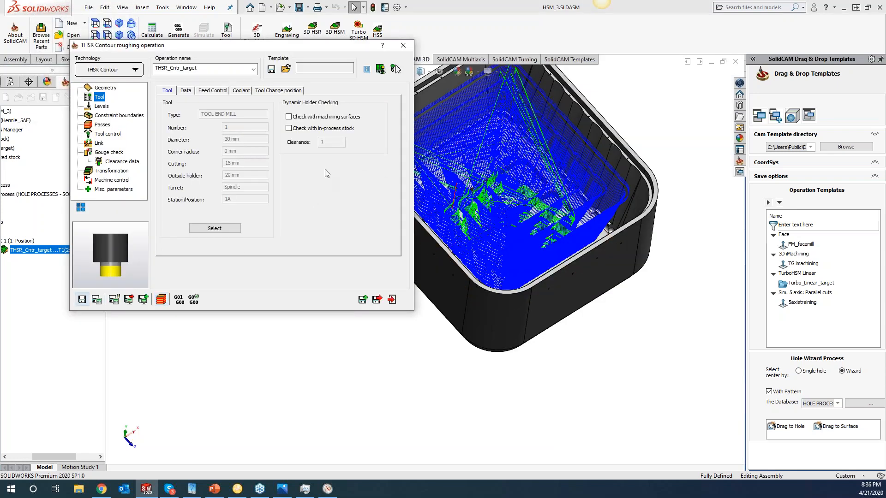
- Enable dynamic holder checking with machining surfaces and in-process stock, and recalculate the contour roughing operation
left_click(289, 118)
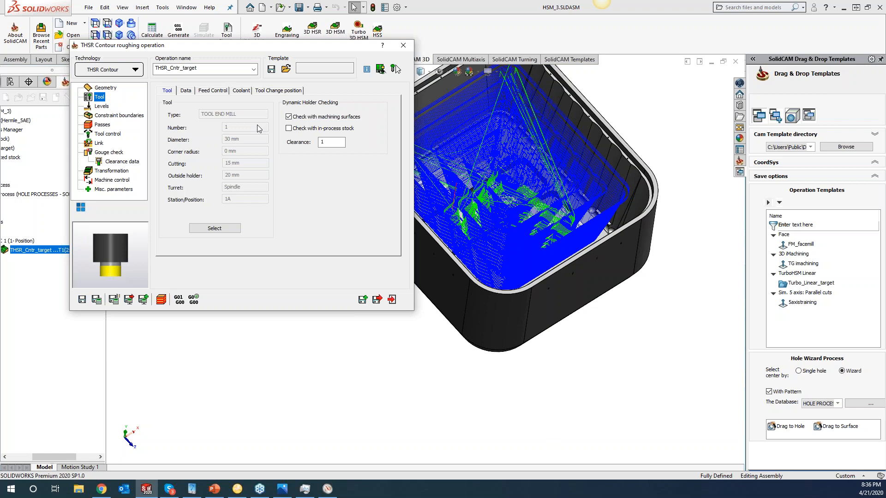
left_click(289, 129)
left_click(335, 143)
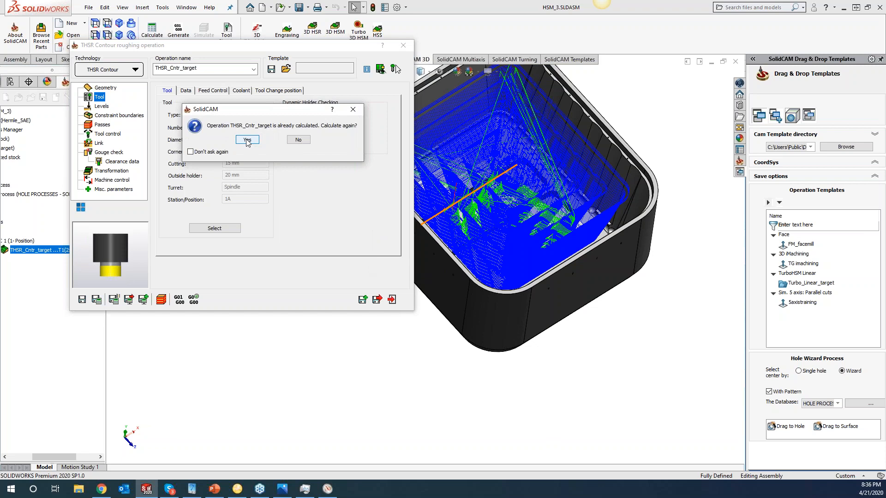
left_click(249, 140)
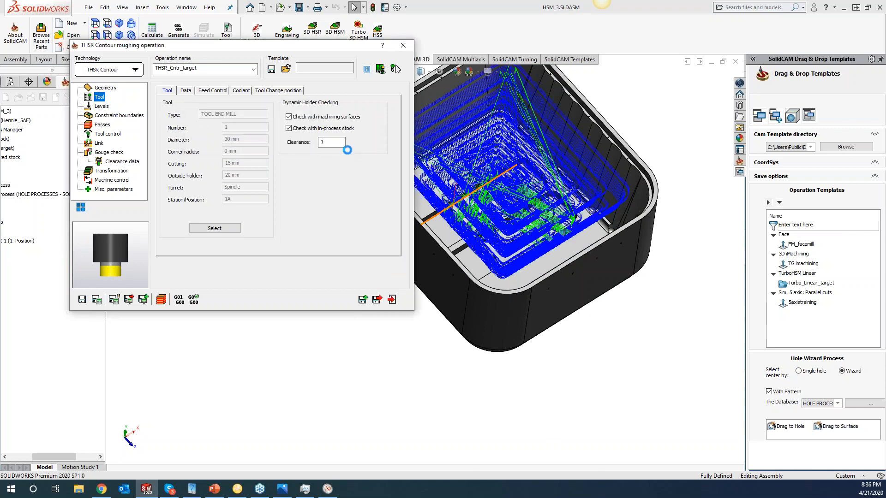
left_click(161, 300)
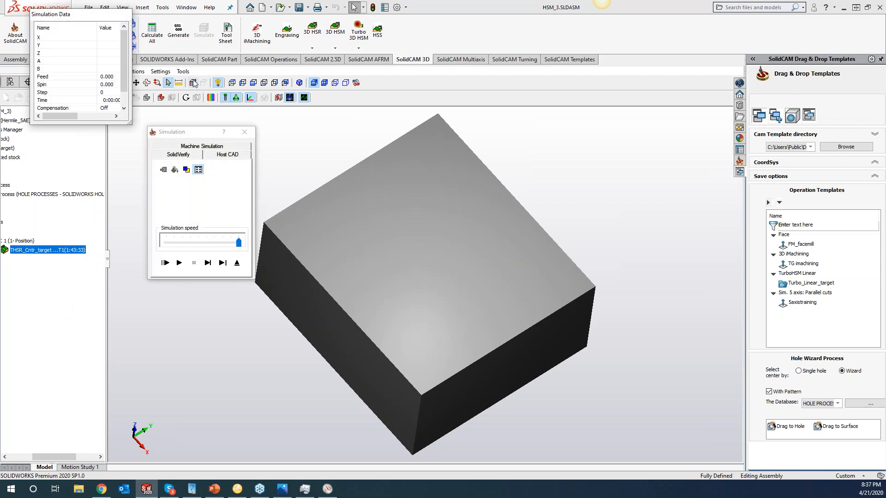
left_click(244, 132)
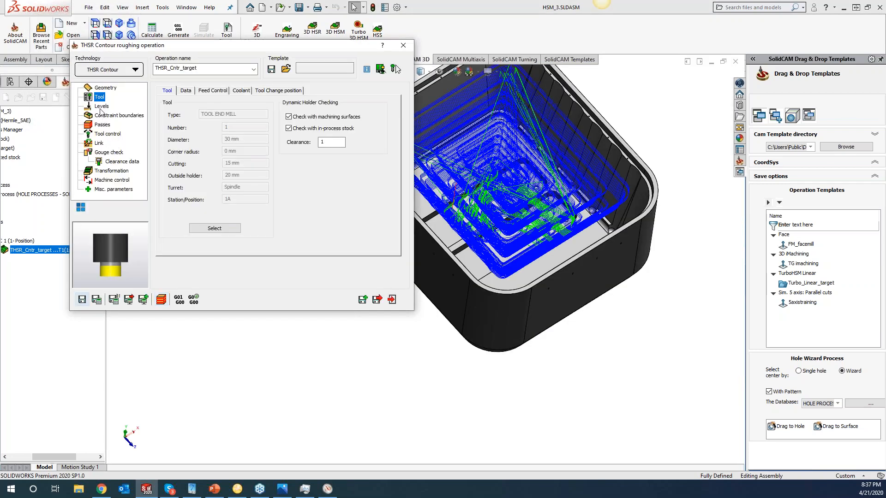
- Recalculate the operation with a step down of 10, and again with a step down of 5
left_click(102, 125)
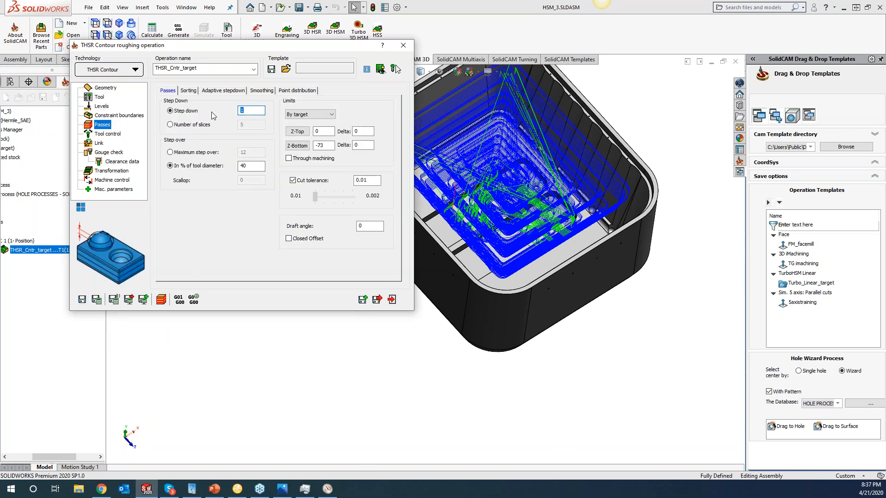
left_click(97, 299)
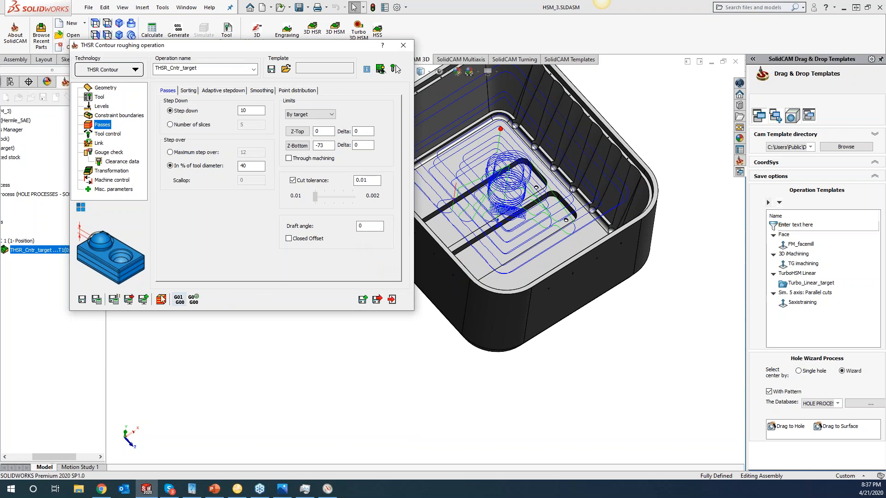
double_click(240, 112)
type("5")
left_click(96, 300)
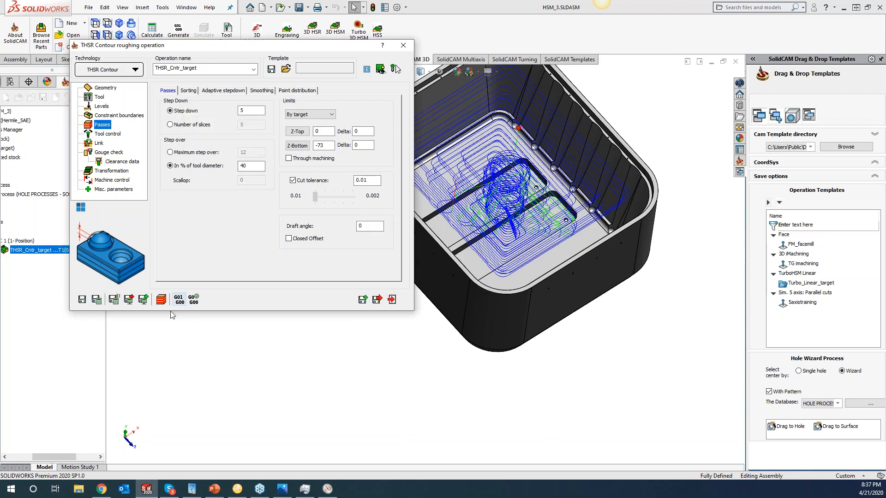
- Run the SolidVerify simulation of the holder-checked roughing, and examine the machined pocket and the toolpath on the model
left_click(161, 299)
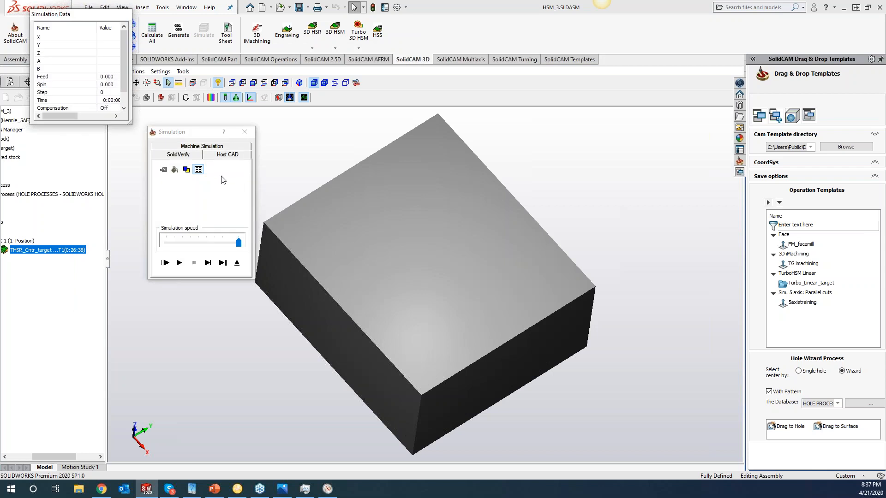
left_click(179, 263)
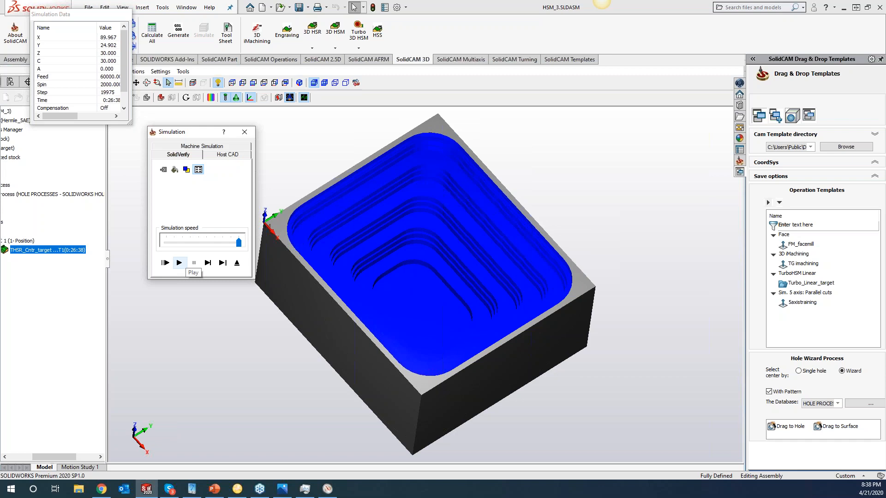
middle_click_drag(574, 182, 489, 232)
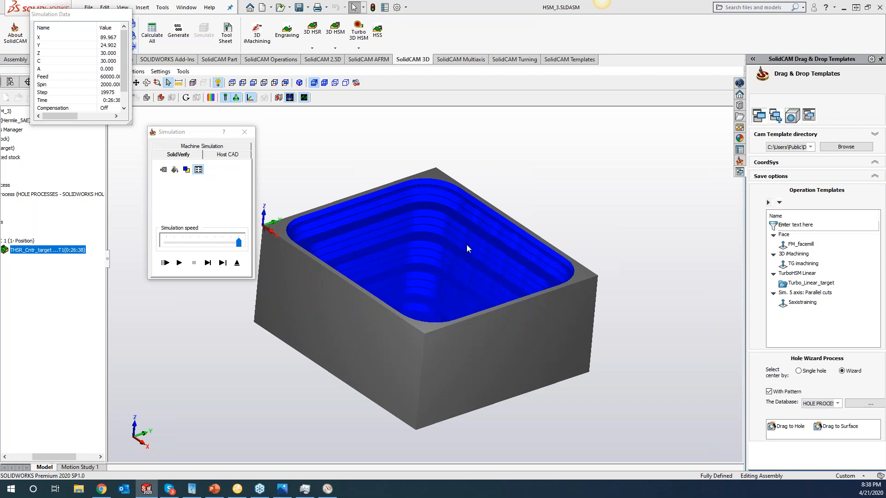
left_click(244, 133)
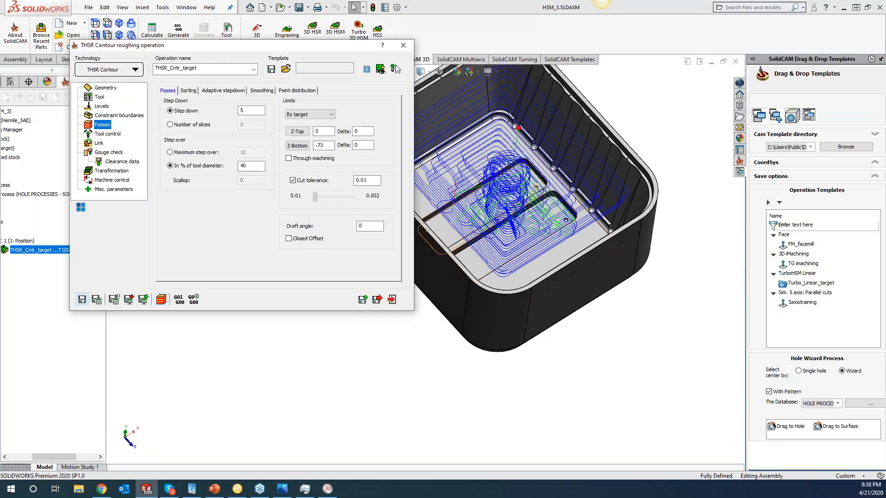
left_click(642, 111)
scroll(502, 182, "up", 2)
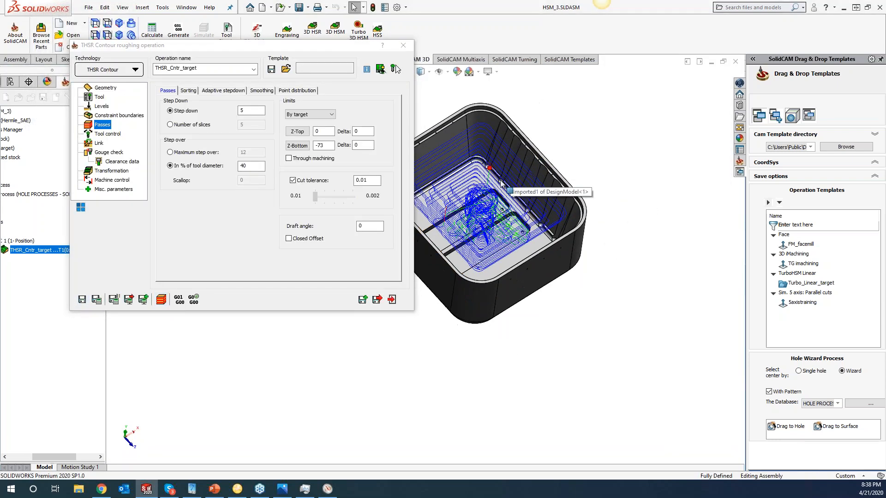
scroll(425, 120, "down", 3)
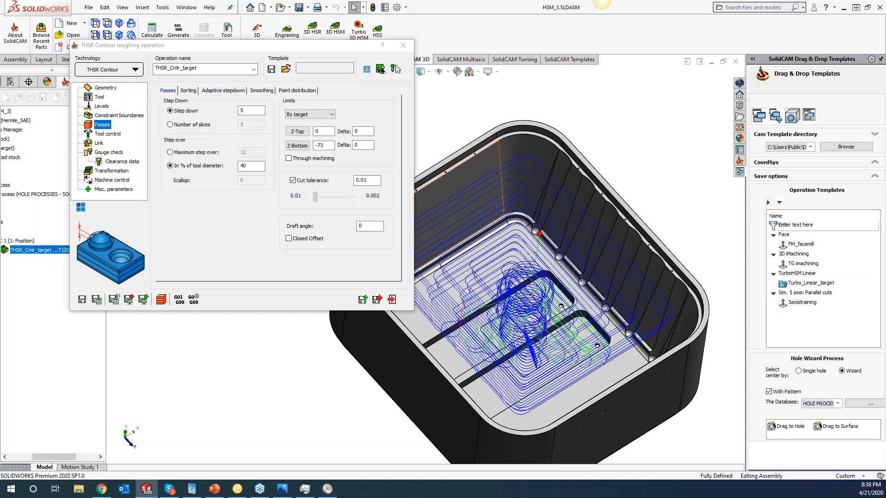
- Review the dynamic holder checking settings and the ER32x60 holder defined for the end mill, leaving the tool unchanged
left_click(100, 97)
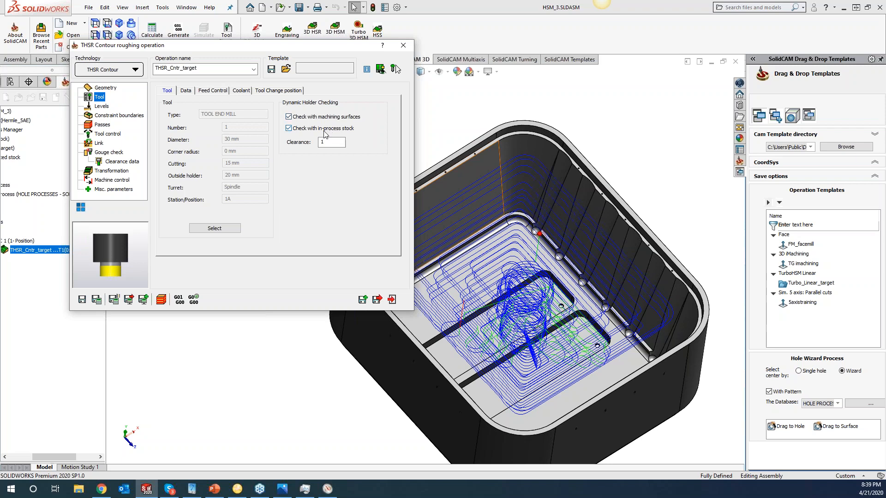
left_click(225, 229)
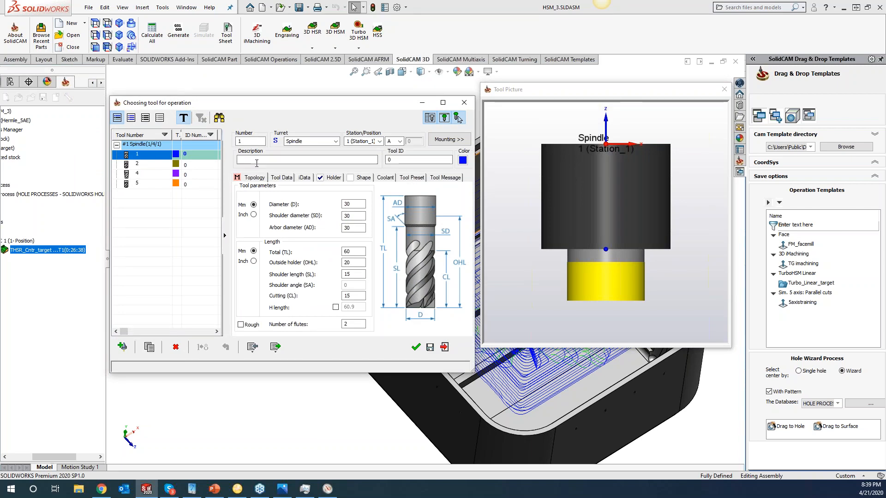
left_click(332, 178)
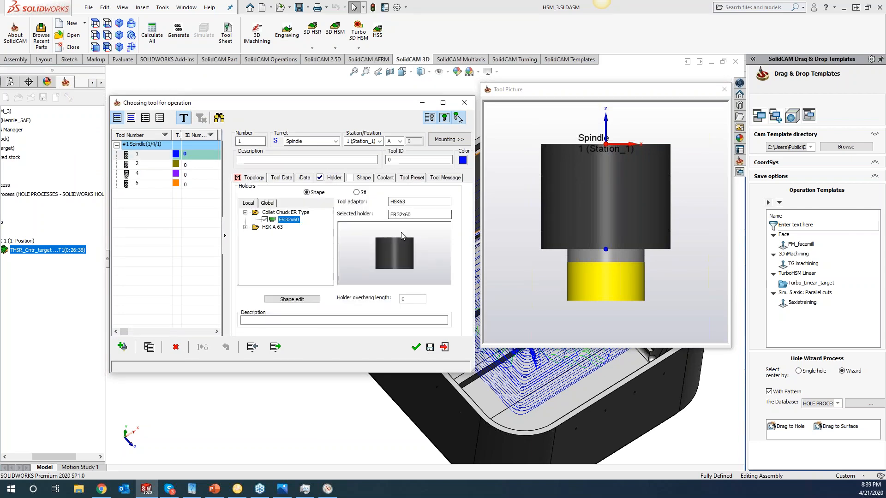
left_click(537, 221)
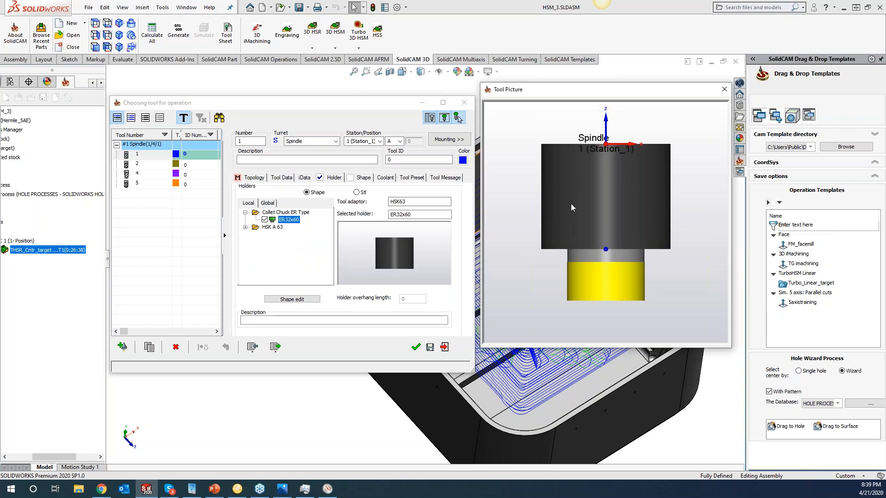
left_click(452, 273)
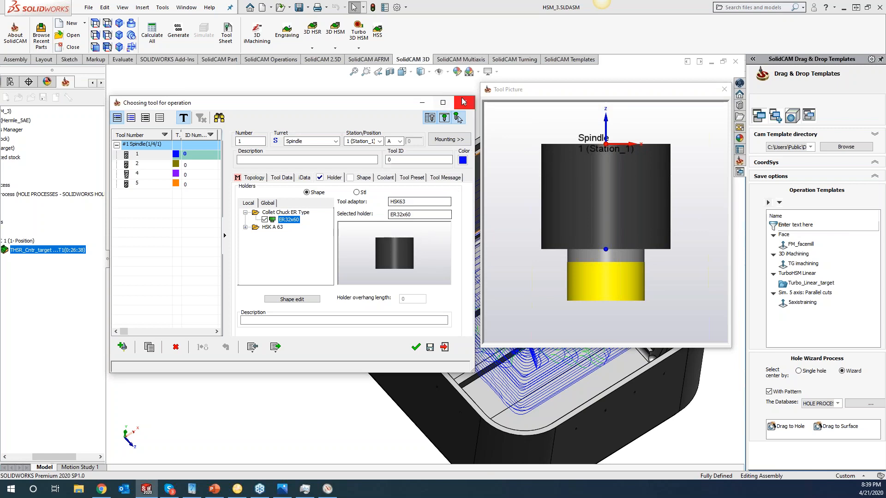
left_click(464, 102)
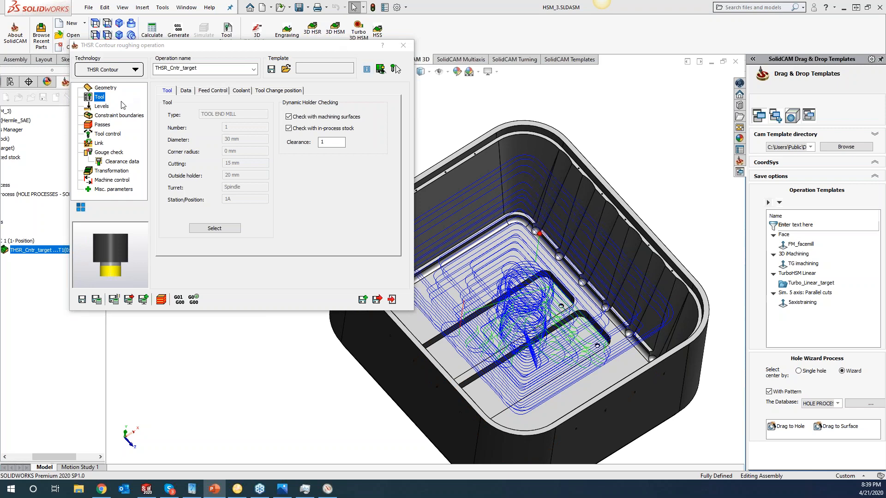
- Enable pre-drilled holes for the contour roughing and define new drill geometry from the small hole in the upper floor slot
left_click(101, 88)
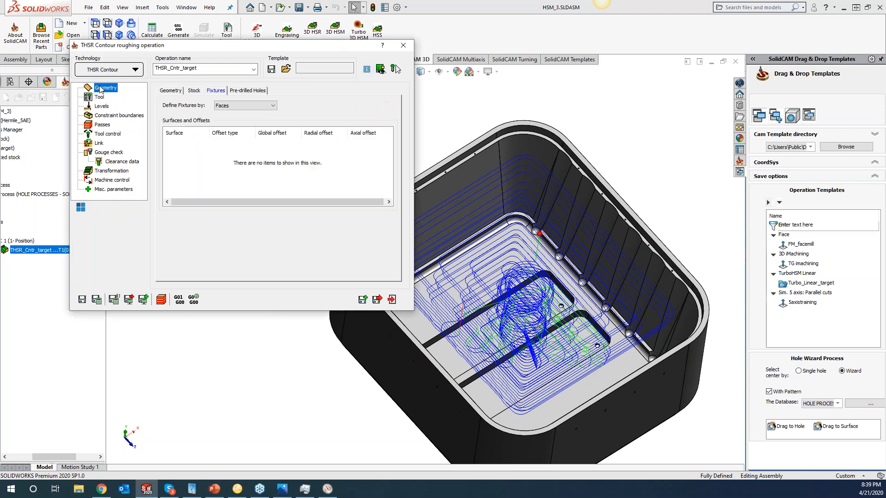
left_click(261, 91)
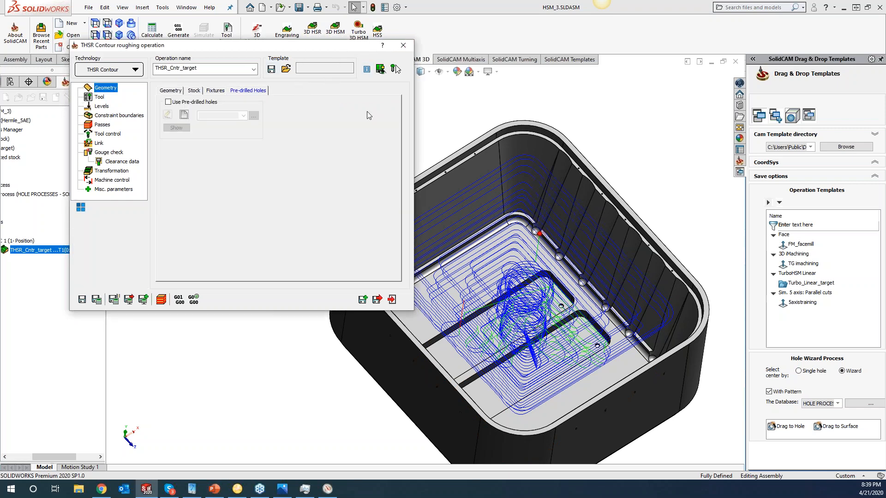
left_click(168, 102)
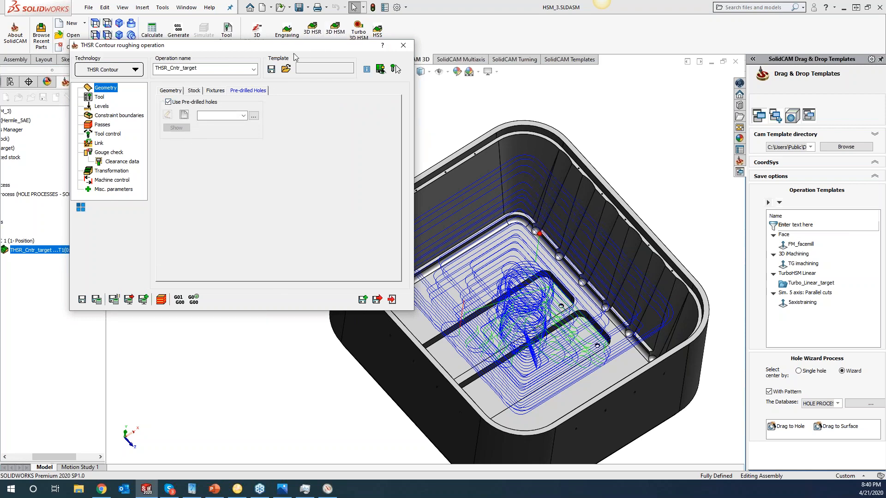
left_click_drag(107, 220, 190, 221)
left_click(30, 250)
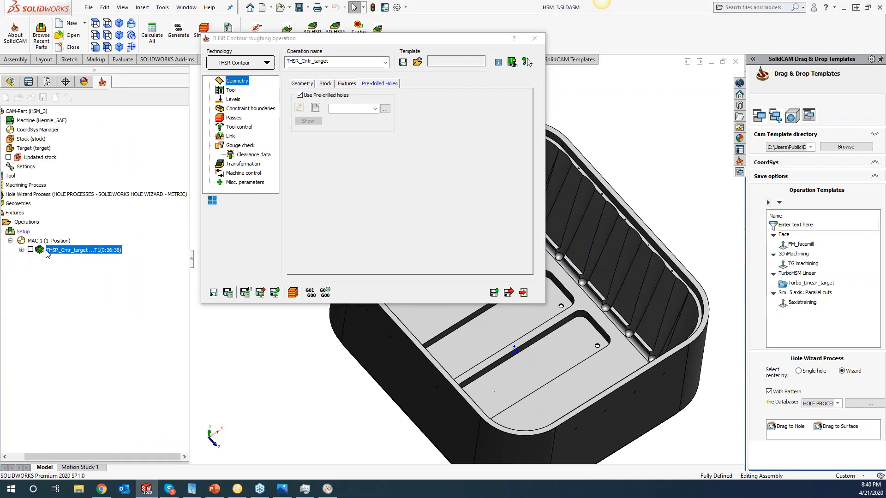
left_click_drag(425, 41, 304, 60)
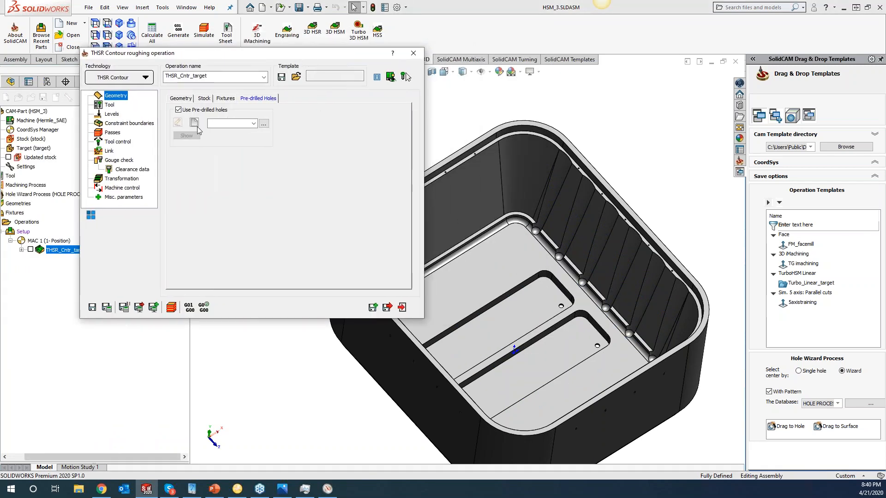
left_click(195, 123)
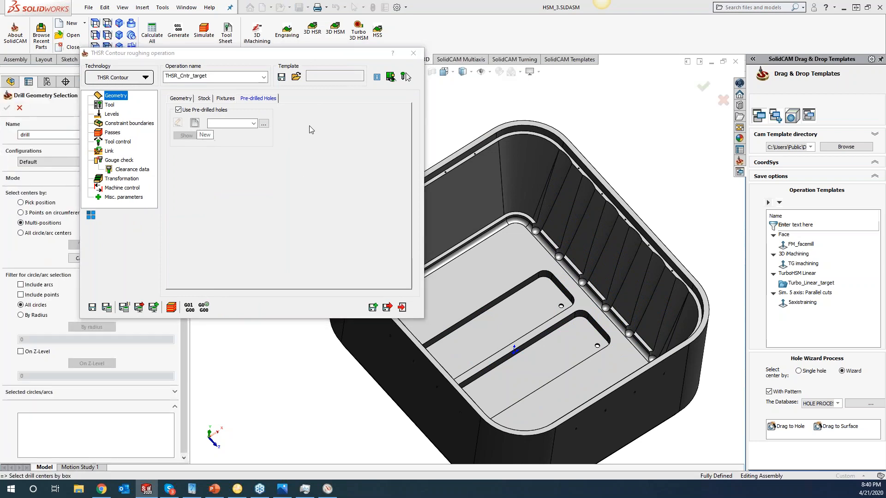
left_click(560, 306)
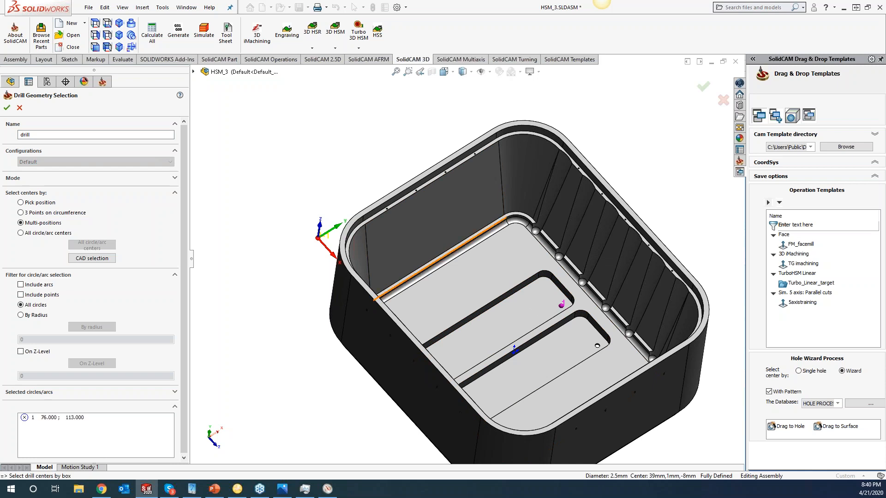
left_click(9, 108)
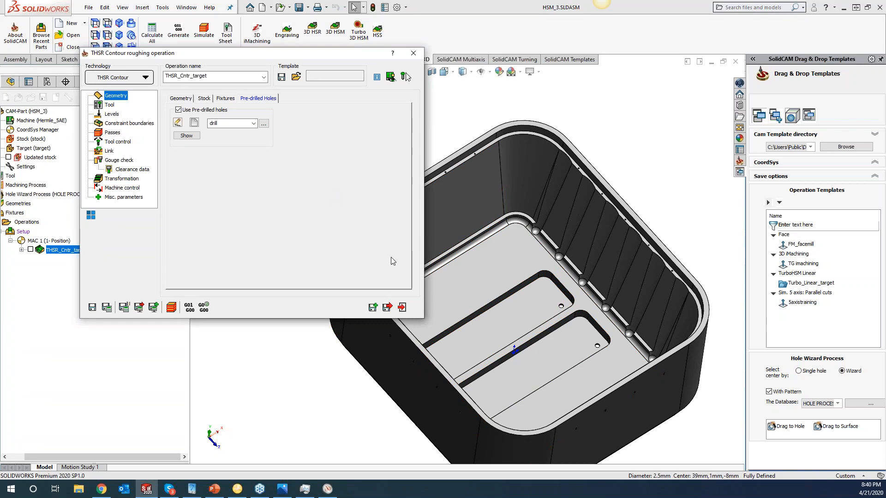
- Recalculate the contour roughing with the small pre-drilled hole and examine the entry moves from above
left_click(561, 306)
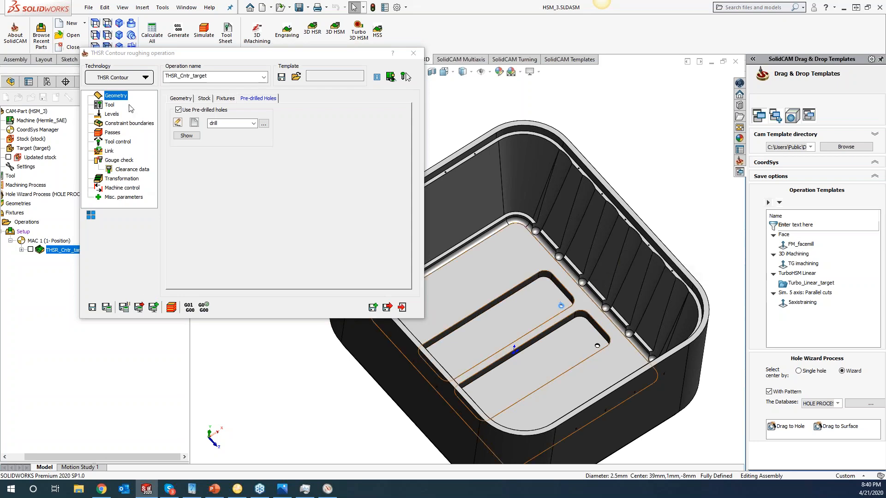
left_click(110, 105)
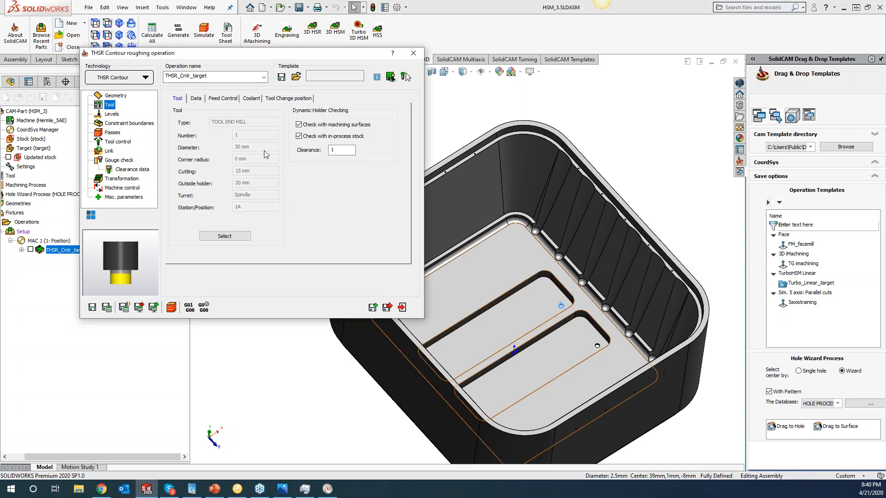
left_click(106, 308)
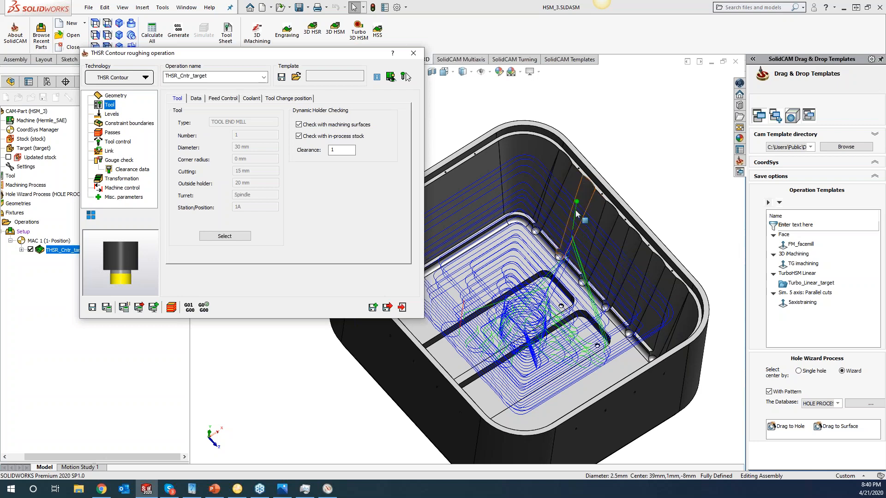
left_click(696, 123)
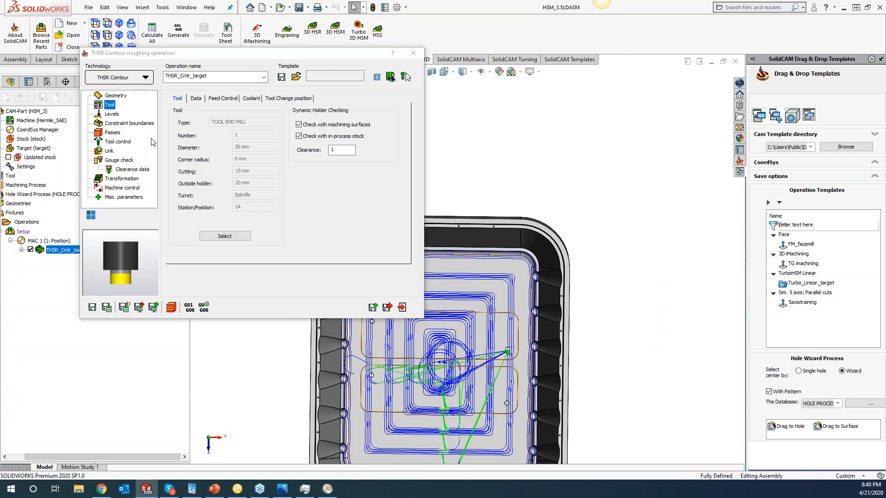
- Turn off pre-drilled holes for the contour roughing, recalculate it and close the operation
left_click(122, 96)
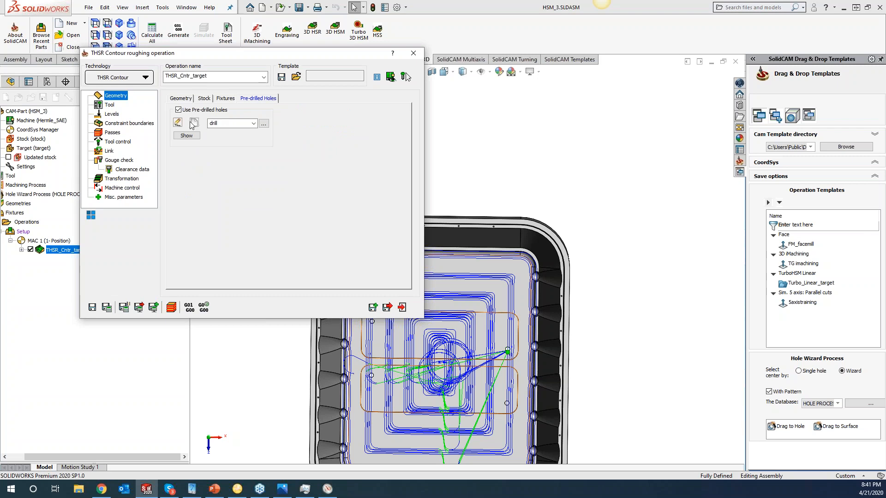
left_click(109, 307)
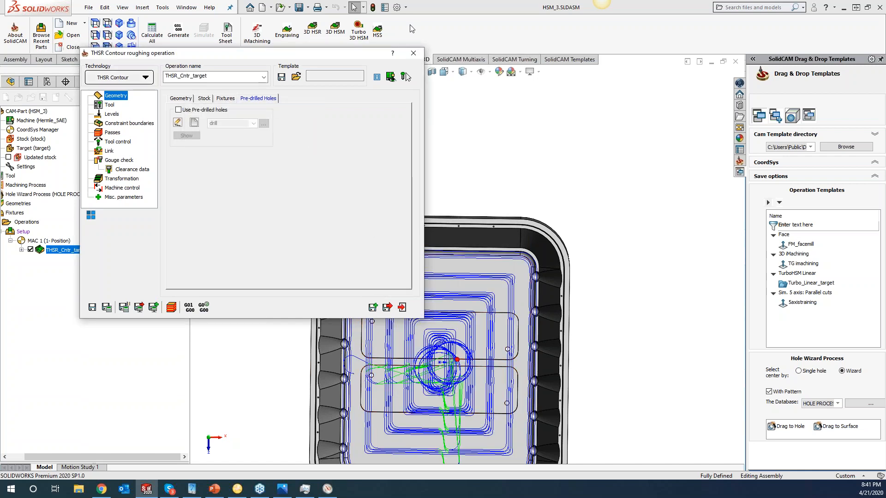
left_click(413, 53)
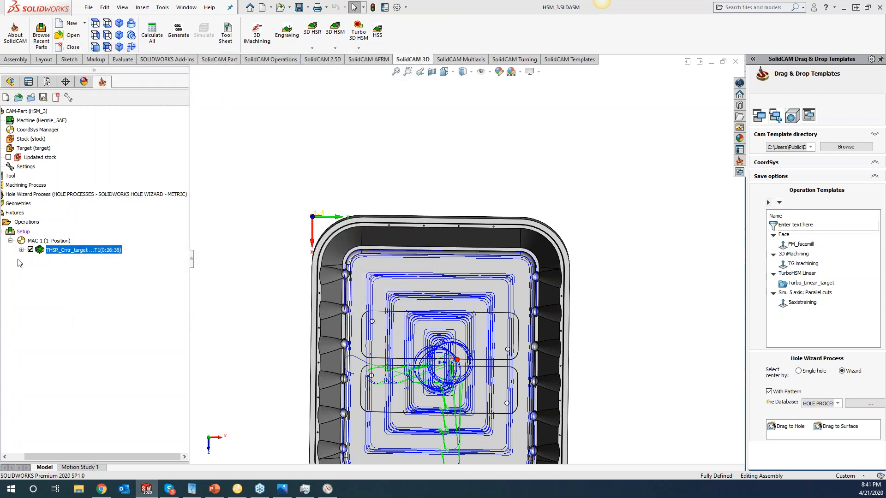
- Start a drilling operation with one freely picked drill position near the middle of the pocket floor, at about X 64.8, Y 79.3
left_click(30, 250)
key("ctrl+7")
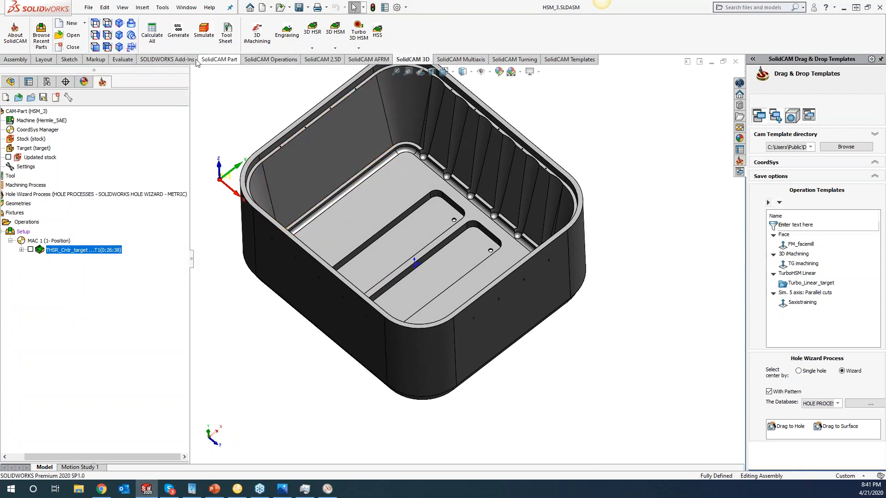
left_click(323, 59)
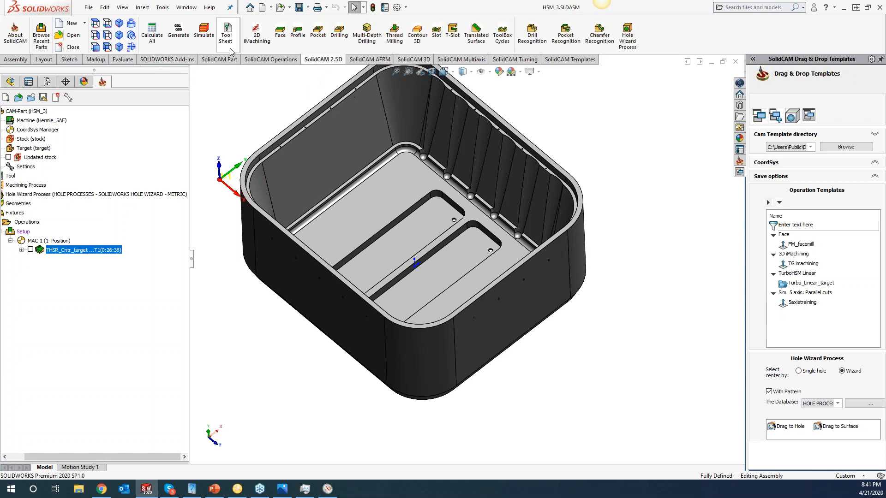
left_click(346, 34)
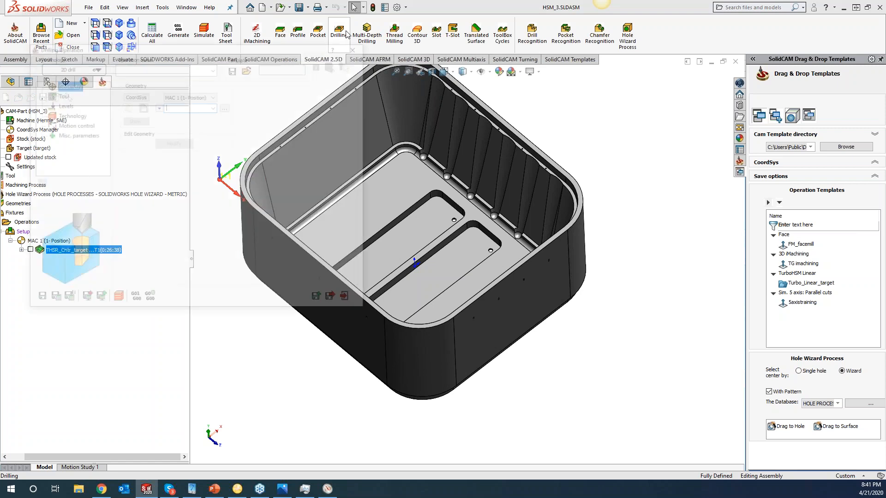
left_click(143, 107)
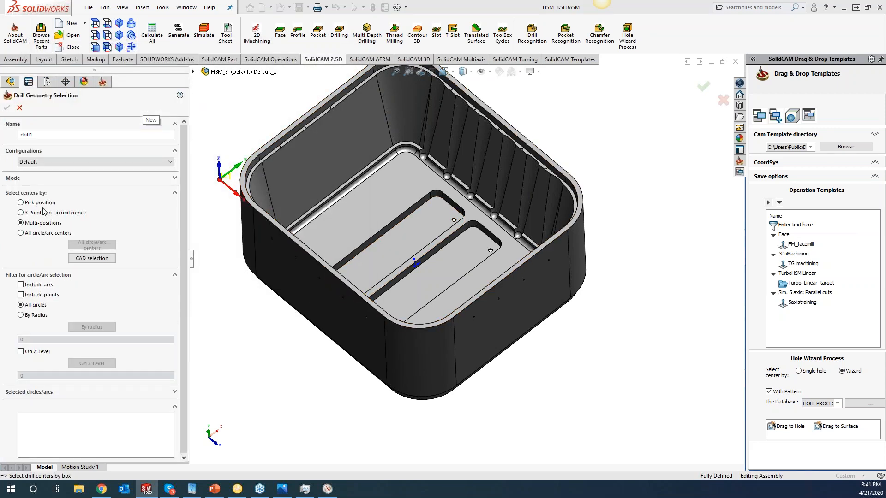
left_click(399, 240)
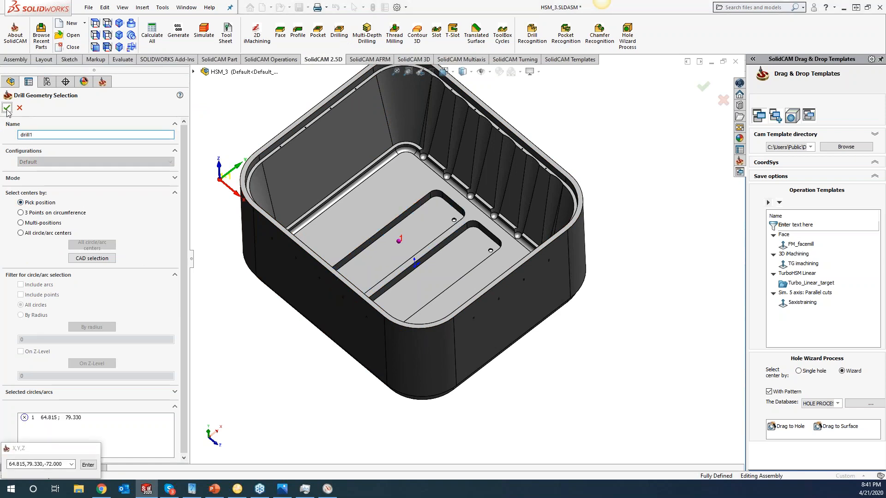
left_click(7, 107)
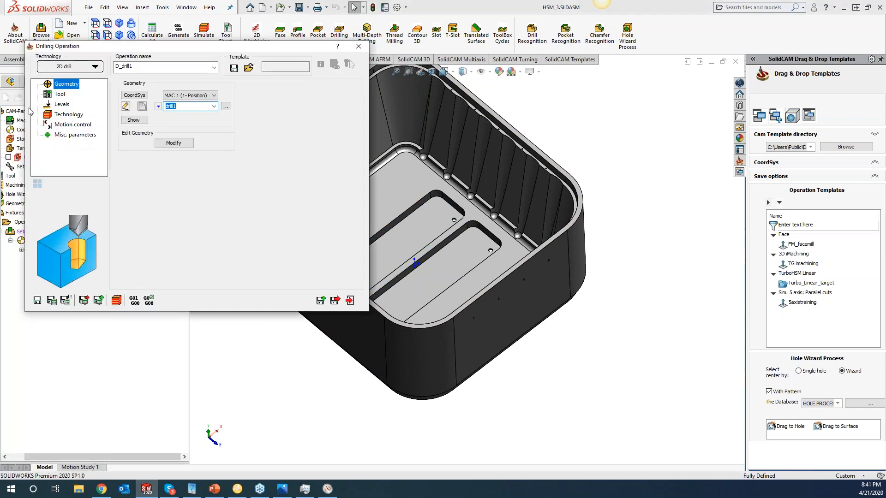
- Add a new drill with a 45 mm diameter to the tool table and use it for the drilling operation
left_click(70, 94)
left_click(193, 240)
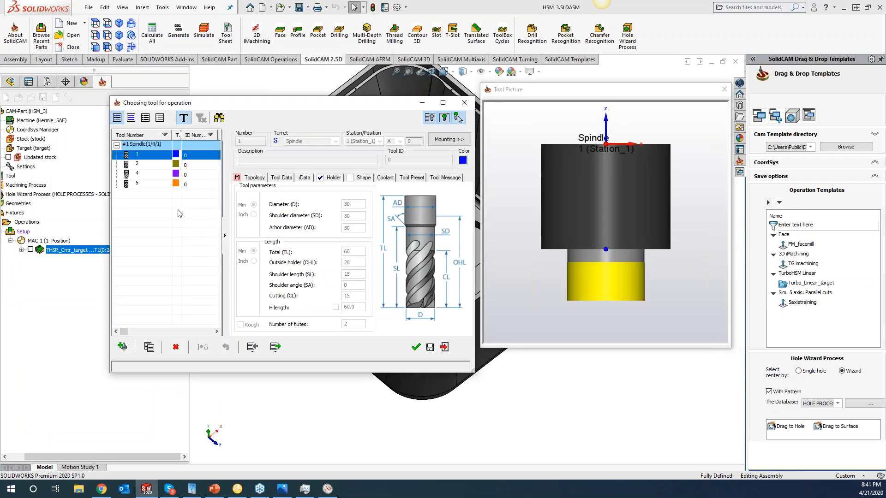
left_click(122, 347)
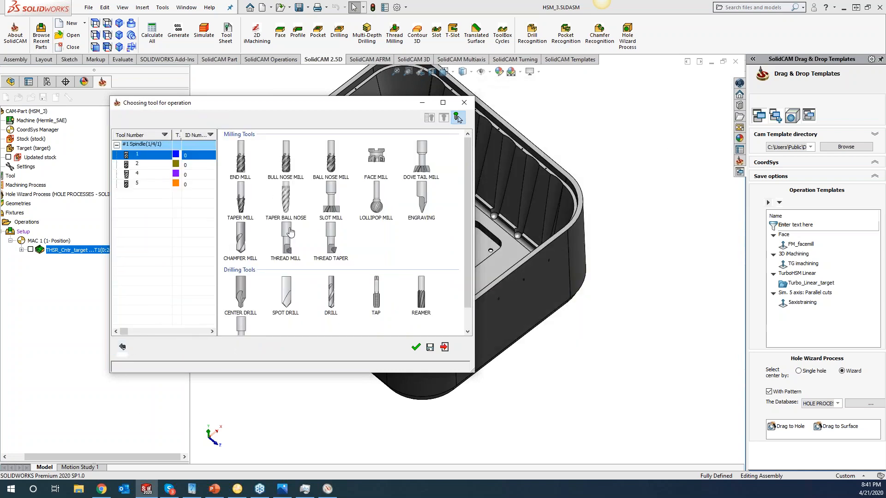
left_click(330, 300)
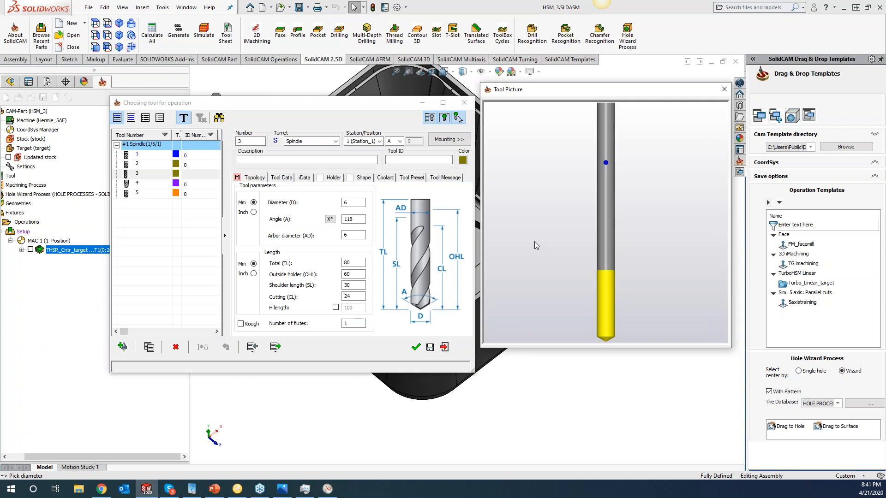
double_click(349, 202)
type("45")
key("Tab")
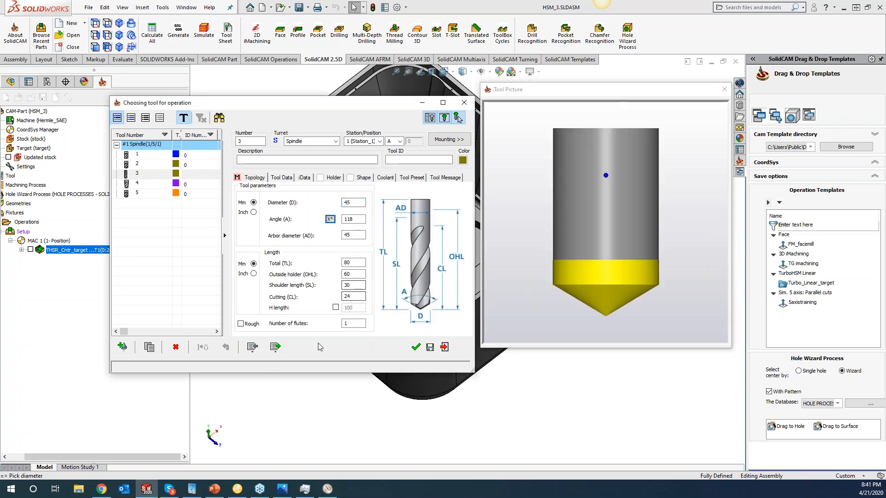
left_click(415, 347)
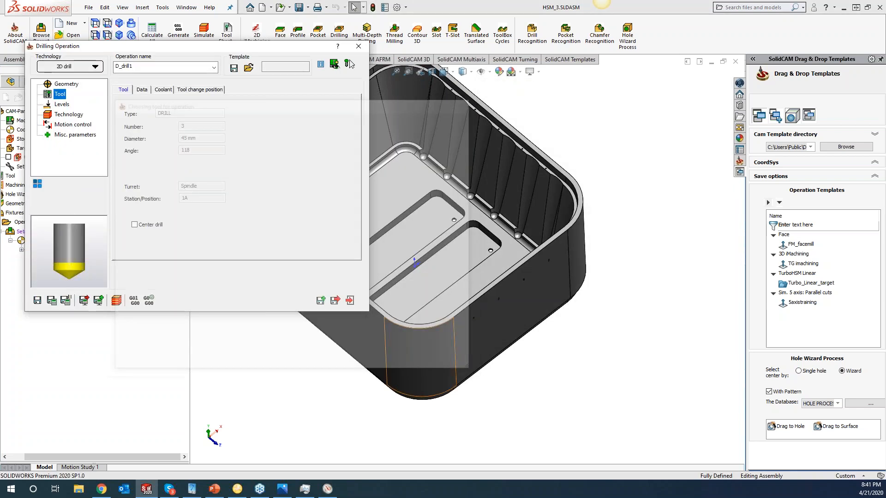
- Calculate the drilling operation with its drill depth picked on the pocket floor, and move it ahead of the contour roughing
left_click(62, 104)
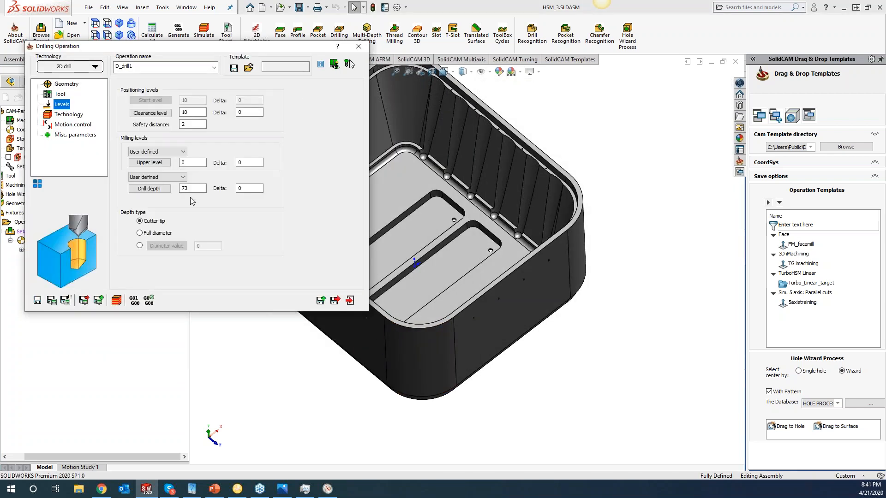
left_click(192, 189)
left_click(407, 186)
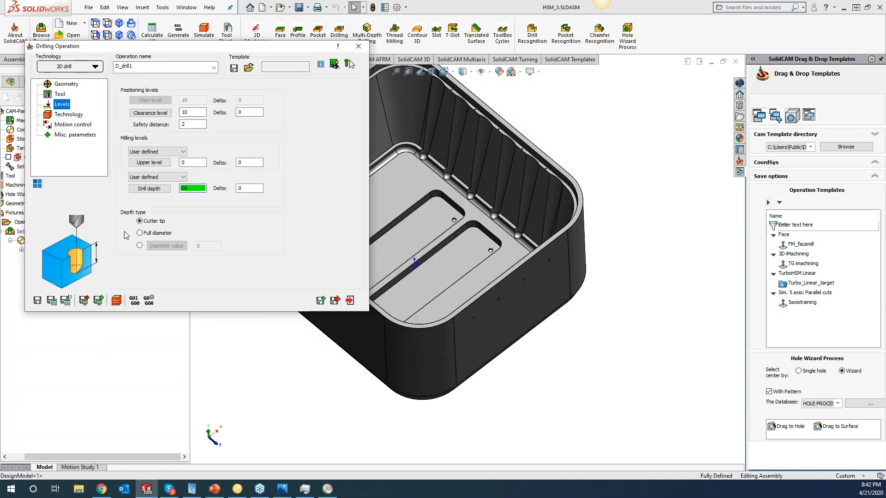
left_click(52, 302)
left_click(358, 46)
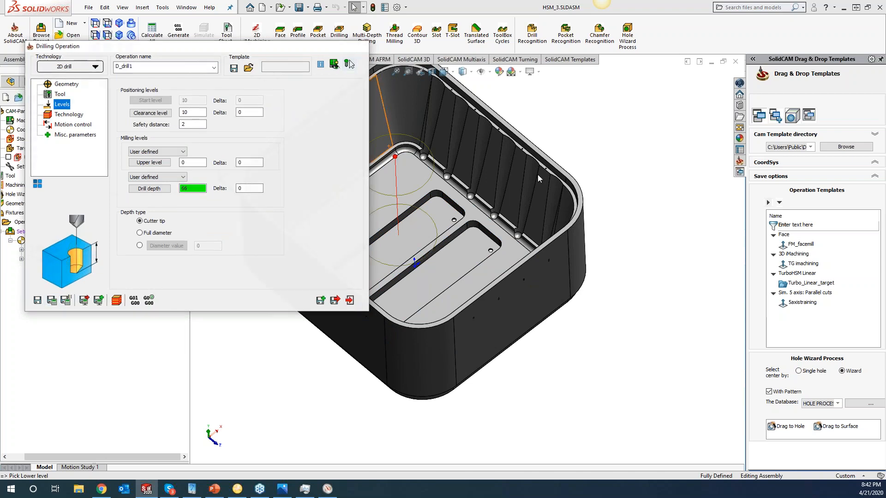
left_click(106, 250)
left_click_drag(106, 253, 89, 267)
- Enable pre-drilled holes in the contour roughing with the drill1 geometry, recalculate it and view the toolpath on the whole part
double_click(67, 260)
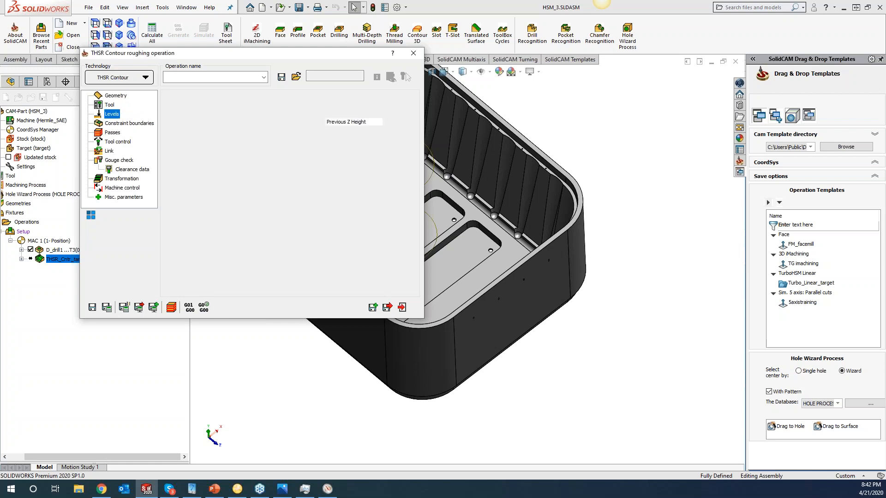
left_click(252, 100)
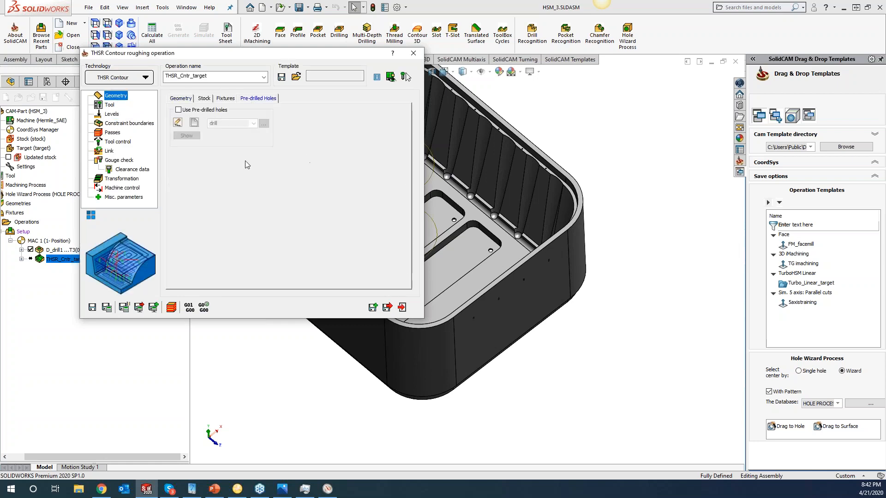
left_click(178, 110)
left_click(253, 124)
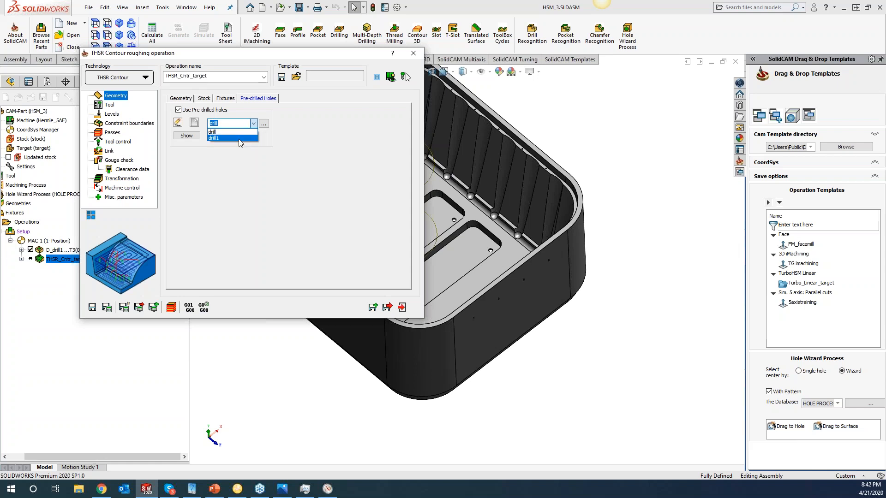
left_click(245, 138)
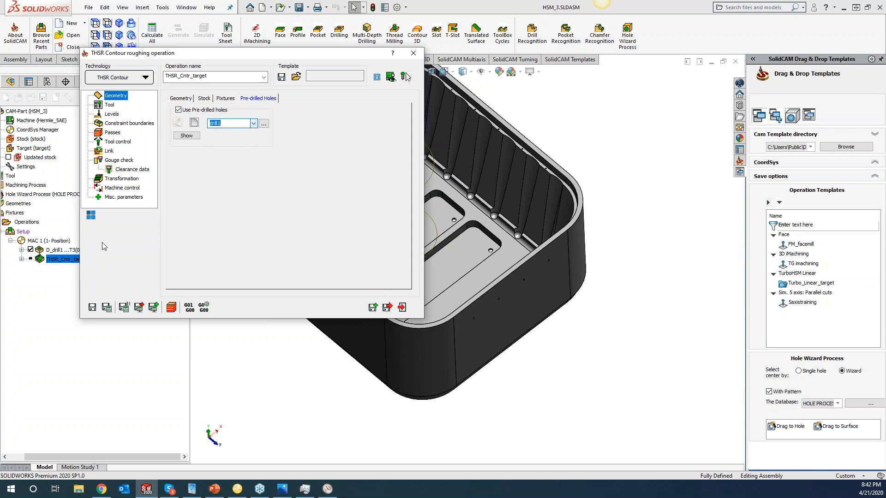
left_click(107, 308)
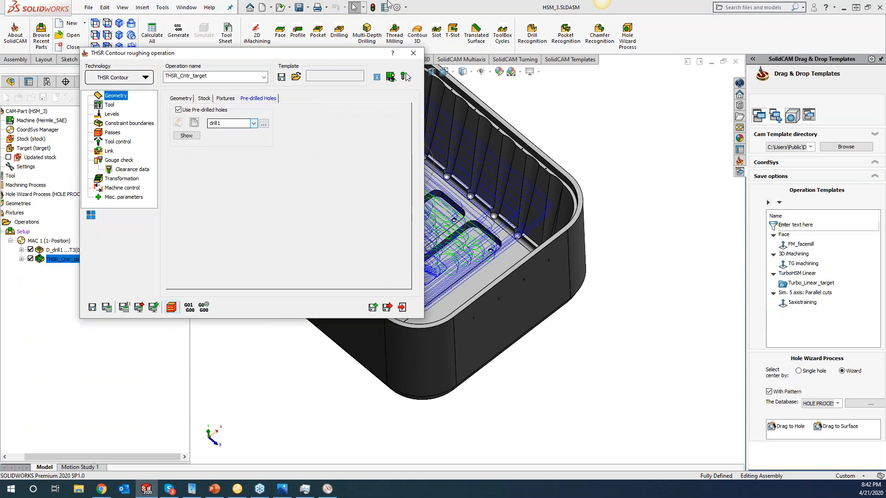
left_click_drag(340, 57, 261, 66)
key("f")
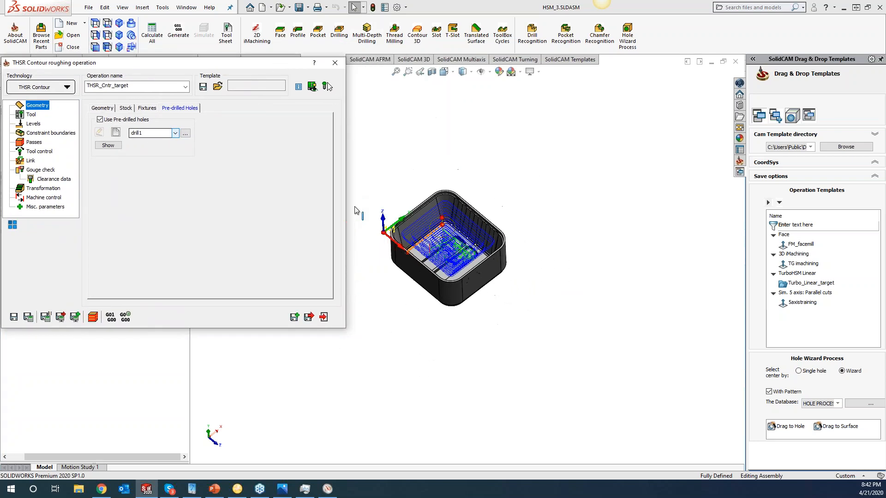
- Simulate the drilling and contour roughing operations in SolidVerify at the highest speed to check the pocket's material removal
left_click(94, 318)
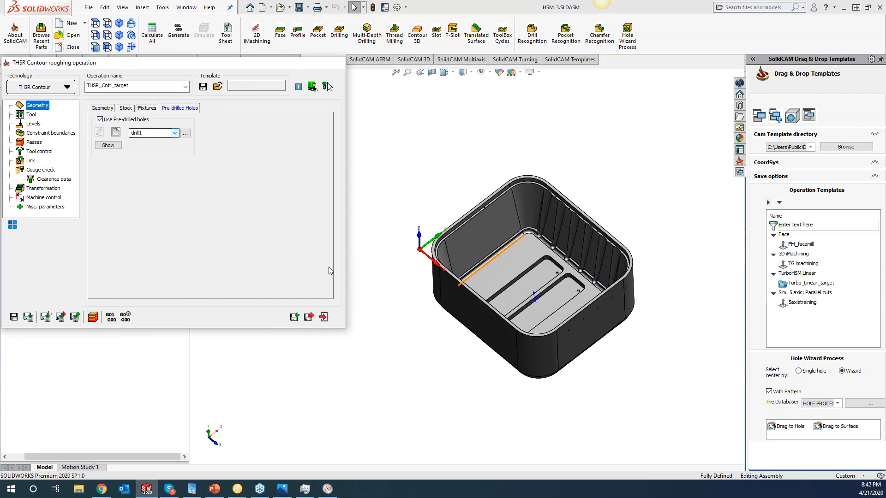
left_click(179, 262)
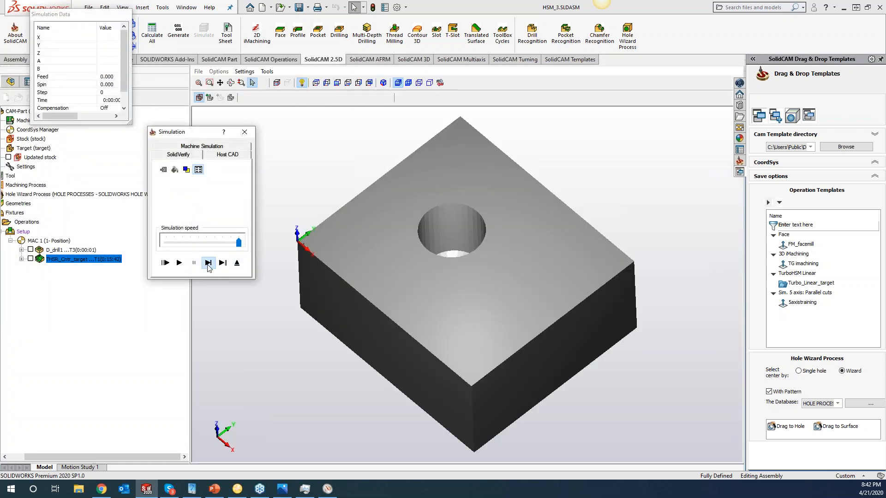
left_click(179, 263)
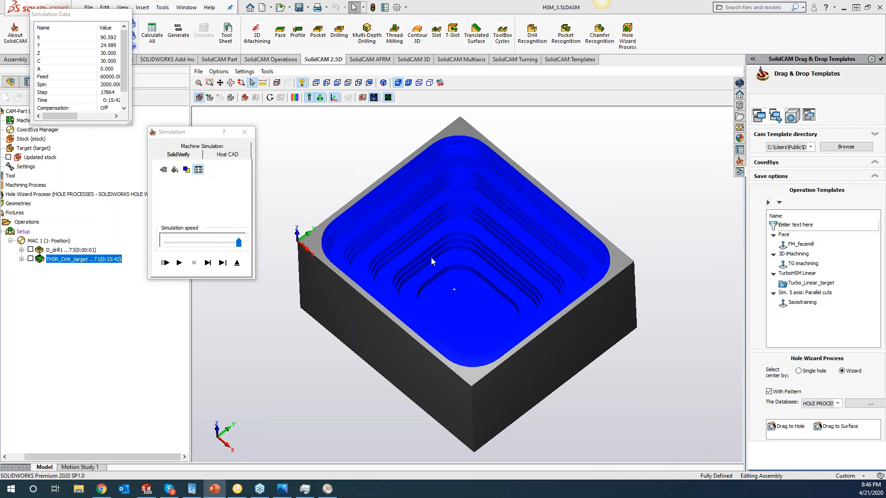
- Switch to the SolidCAM website in Chrome and change its region to the United States
left_click(102, 489)
left_click(98, 18)
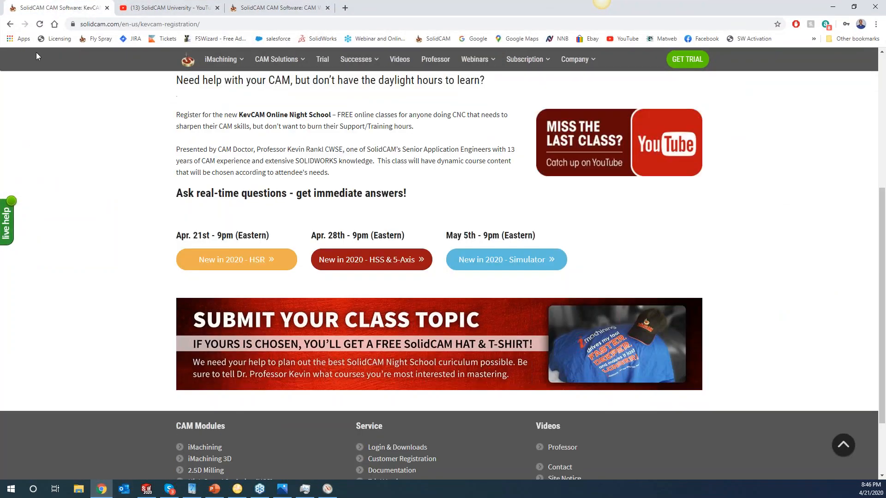
scroll(583, 197, "up", 4)
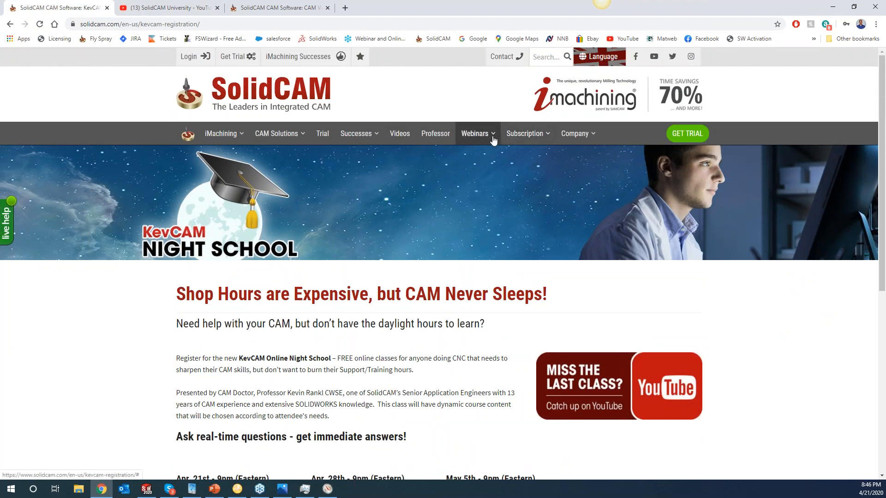
left_click(602, 56)
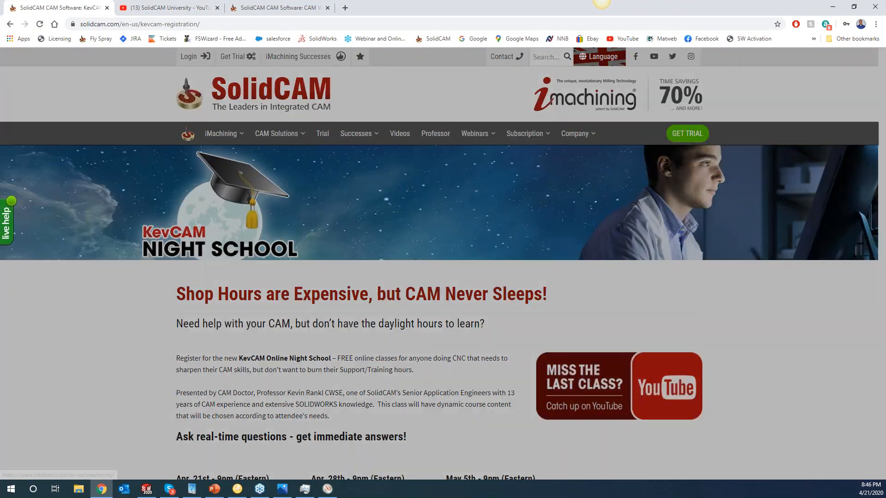
left_click(419, 181)
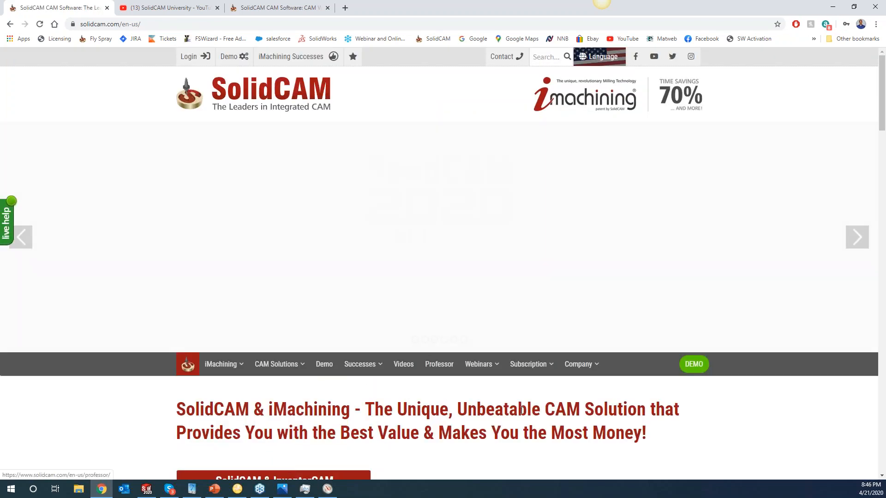
- Open the KevCAM Night School registration page from the website's webinars and view the scheduled class dates
mouse_move(479, 365)
left_click(497, 418)
scroll(415, 406, "down", 3)
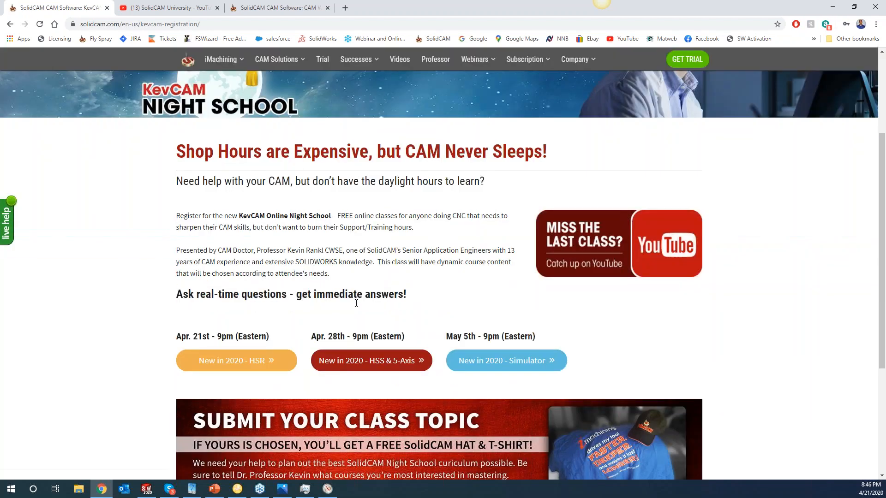